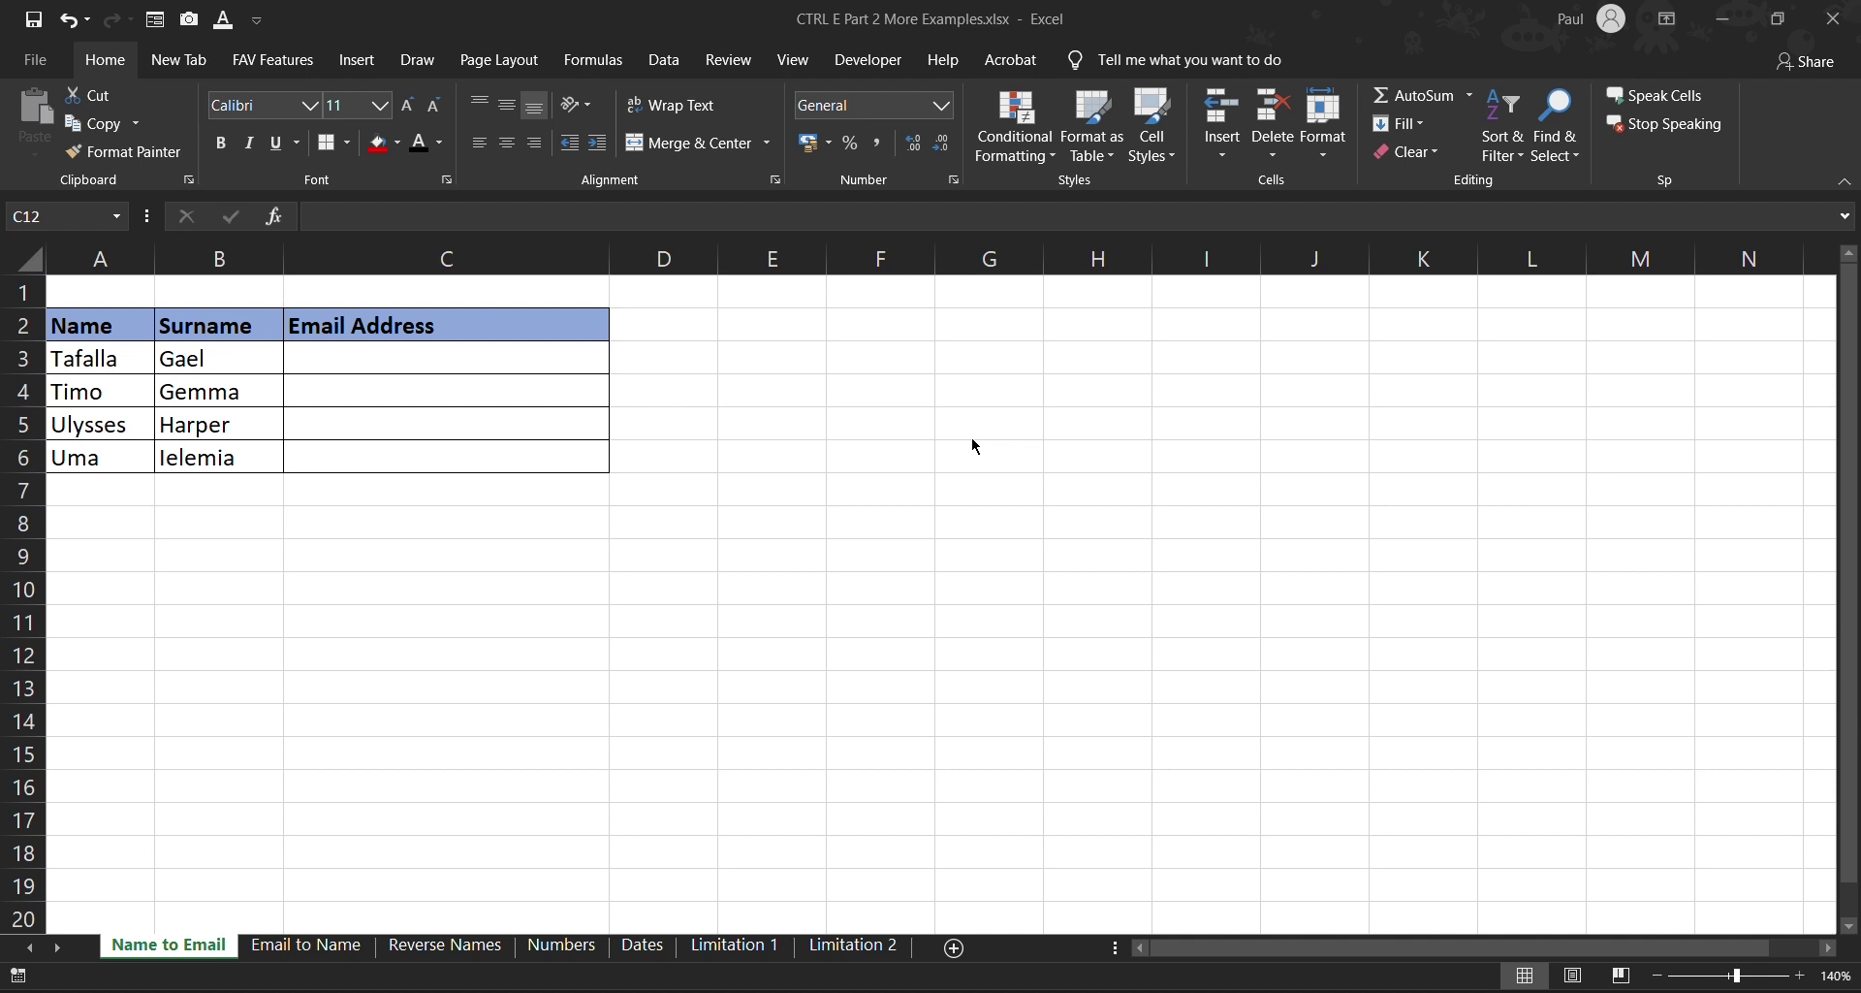
{"action": "left_click", "coordinate": [360, 355]}
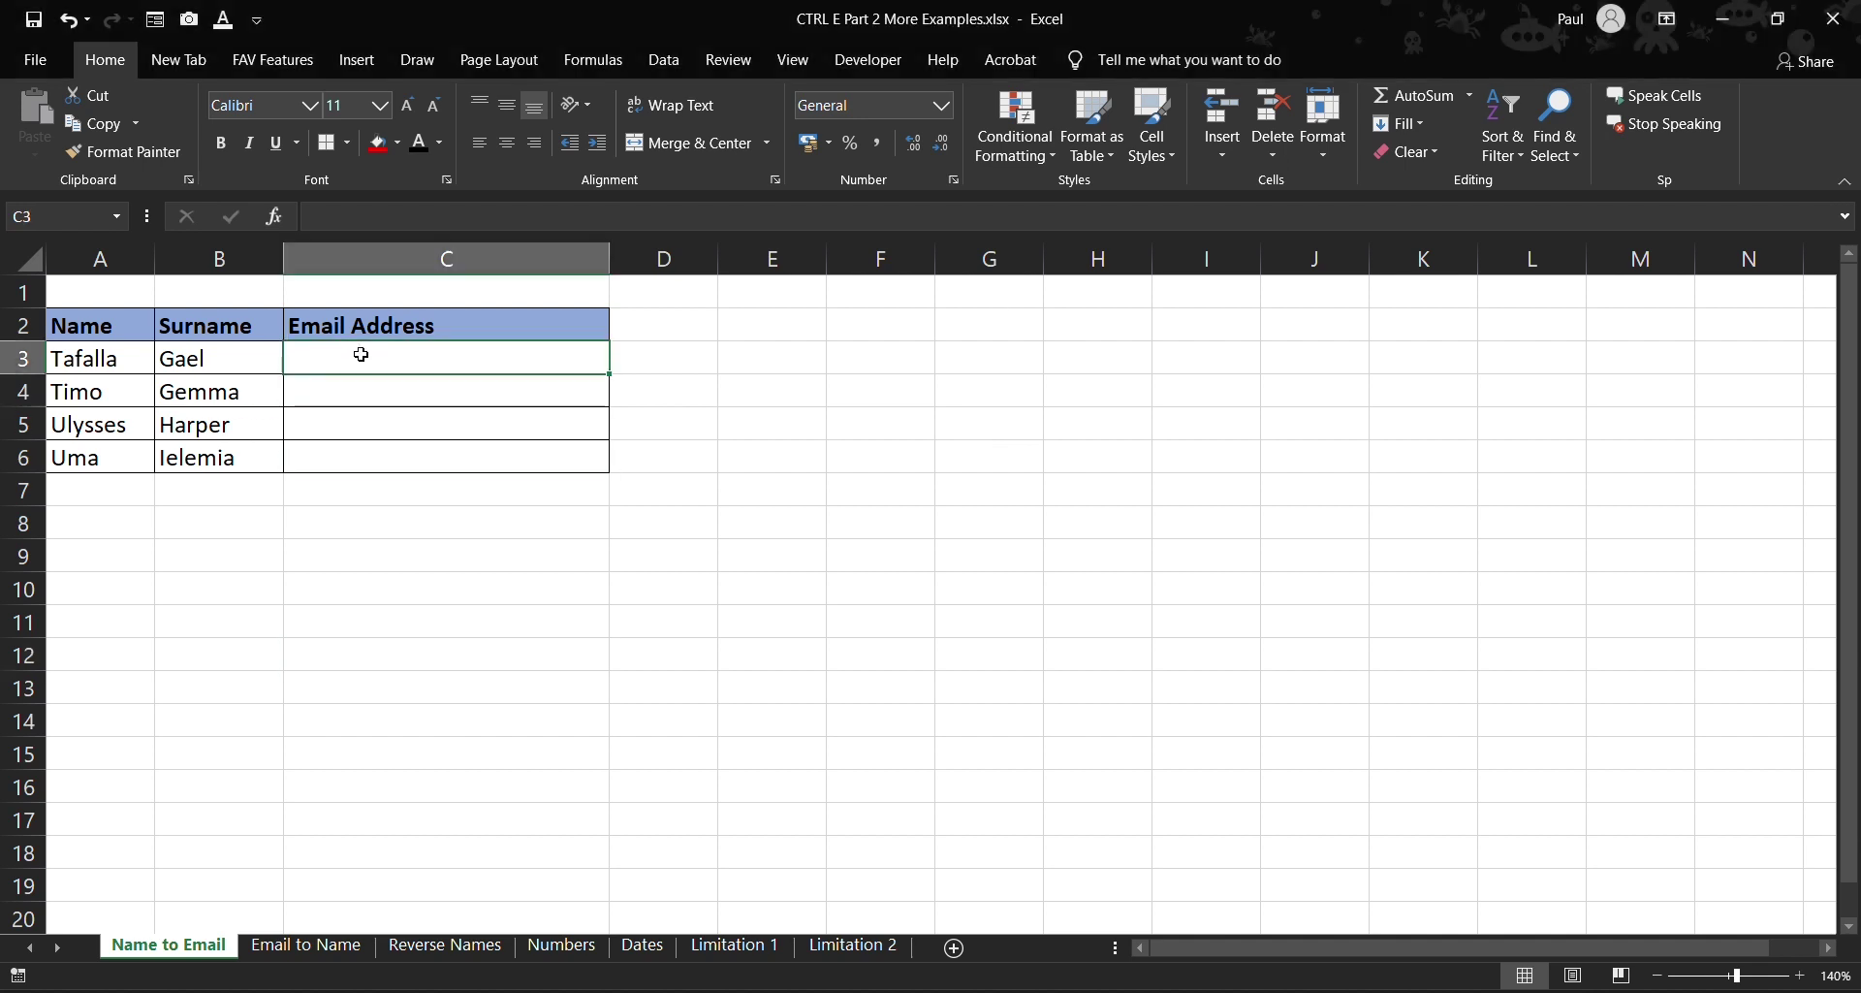
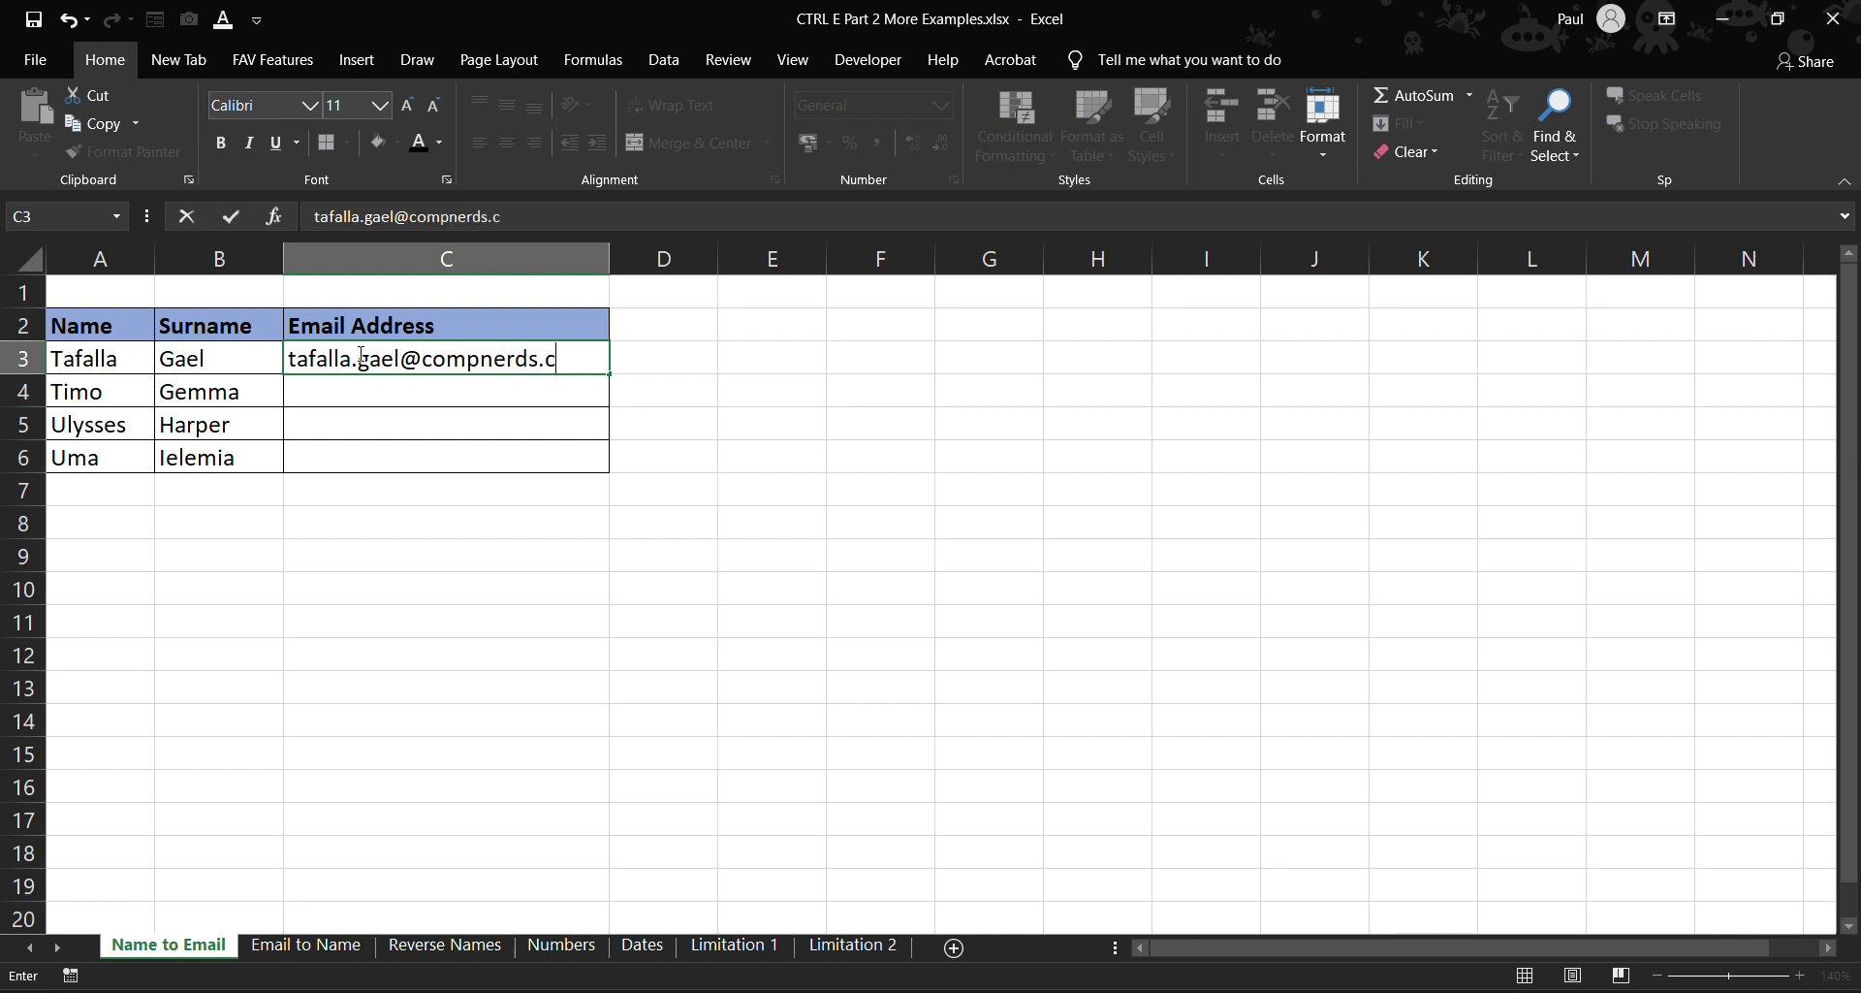
{"action": "key", "text": "Return"}
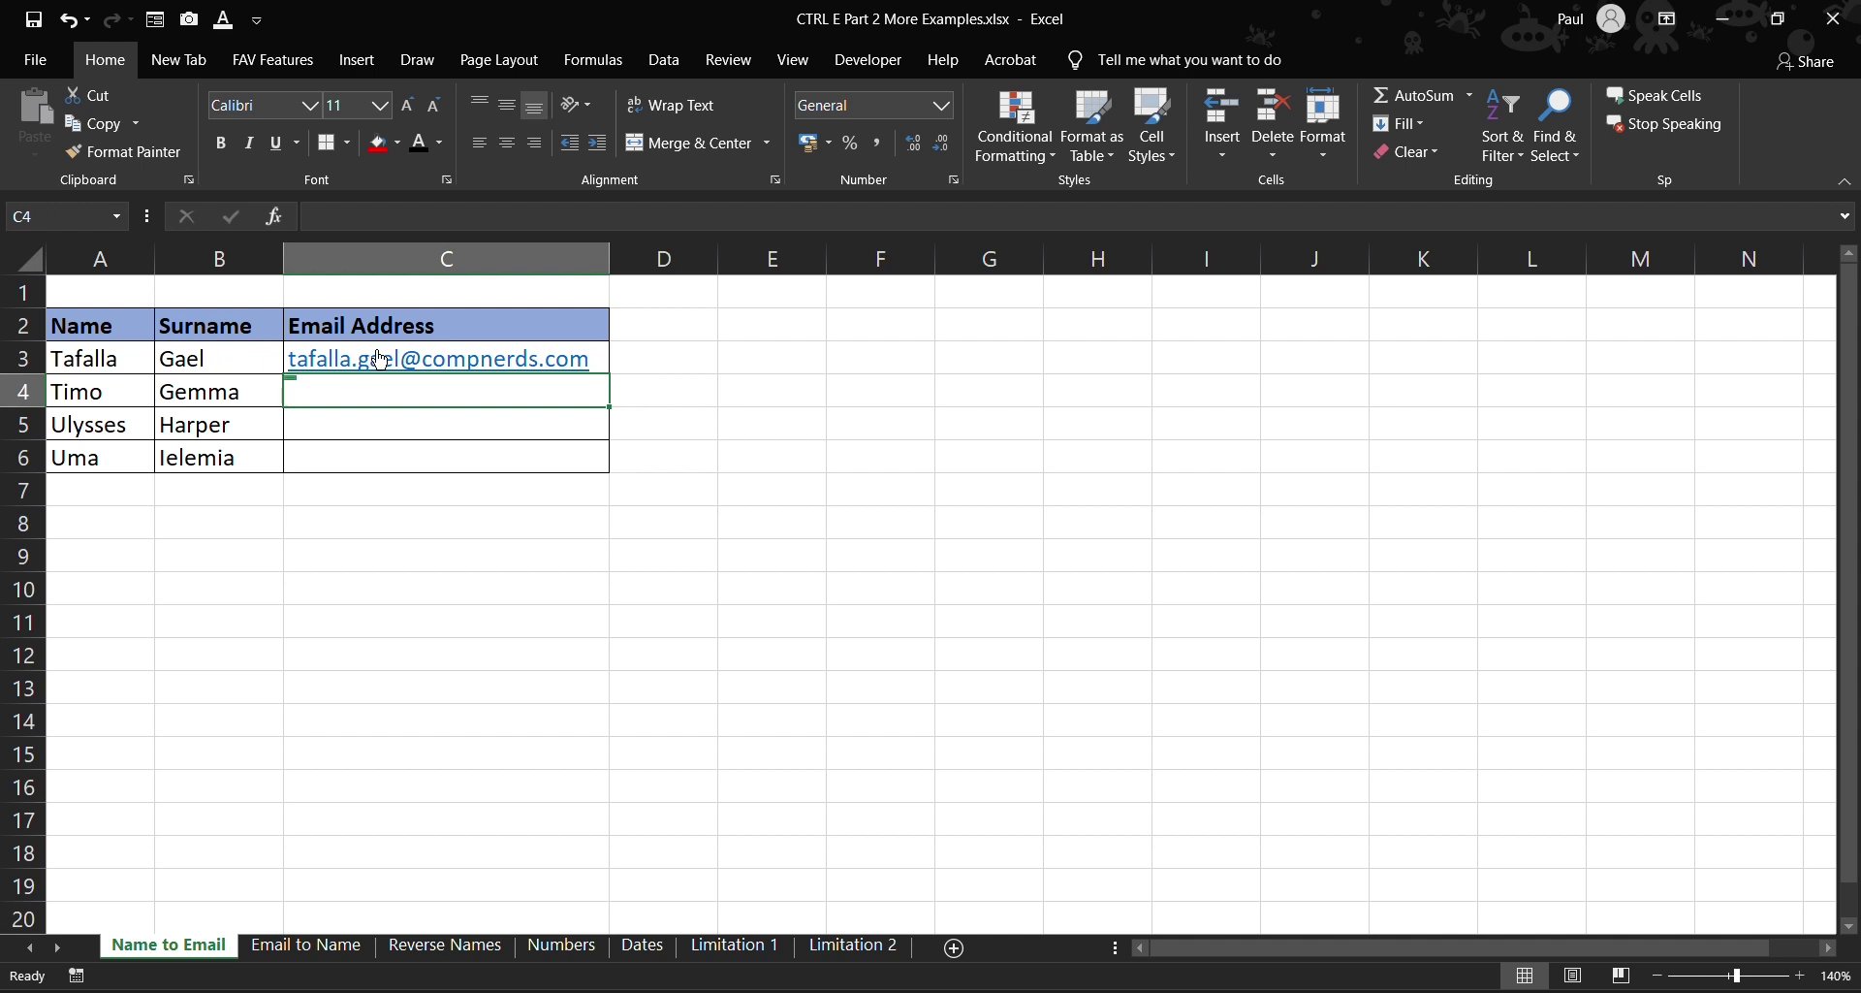
- Launch the keystroke display app from the system app search
{"action": "key", "text": "super"}
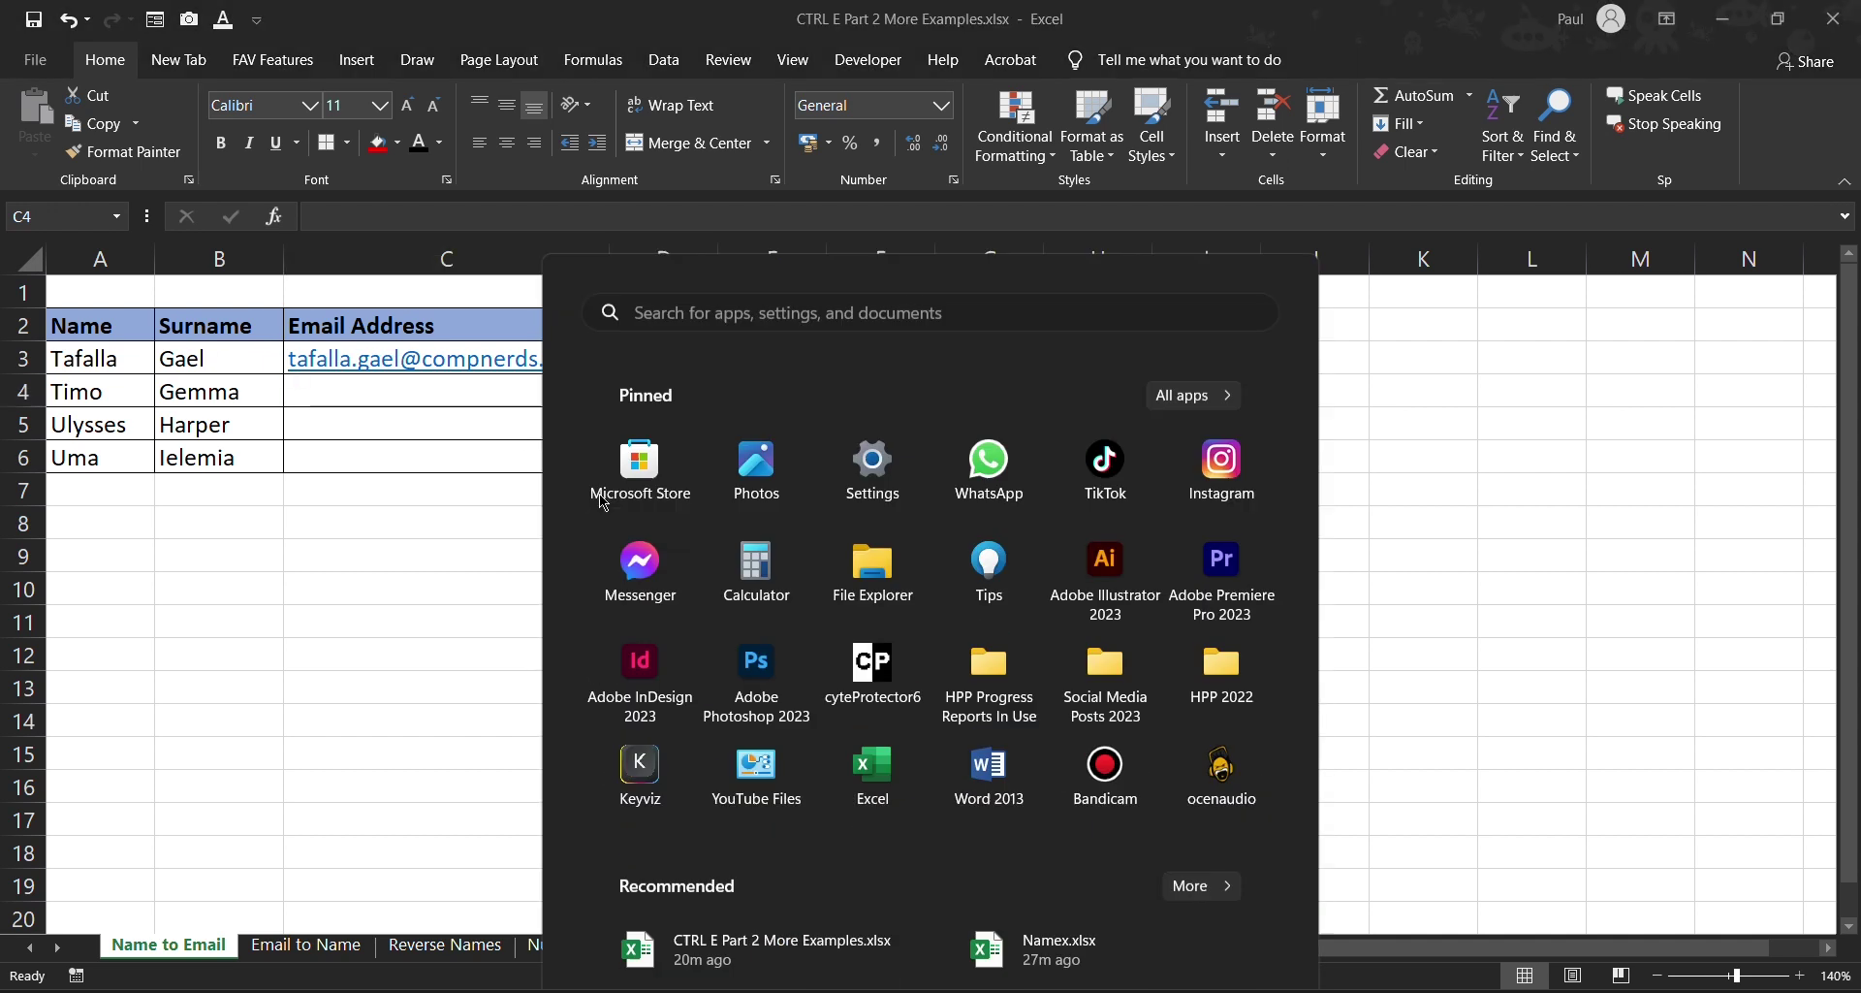
{"action": "type", "text": "key"}
{"action": "key", "text": "Return"}
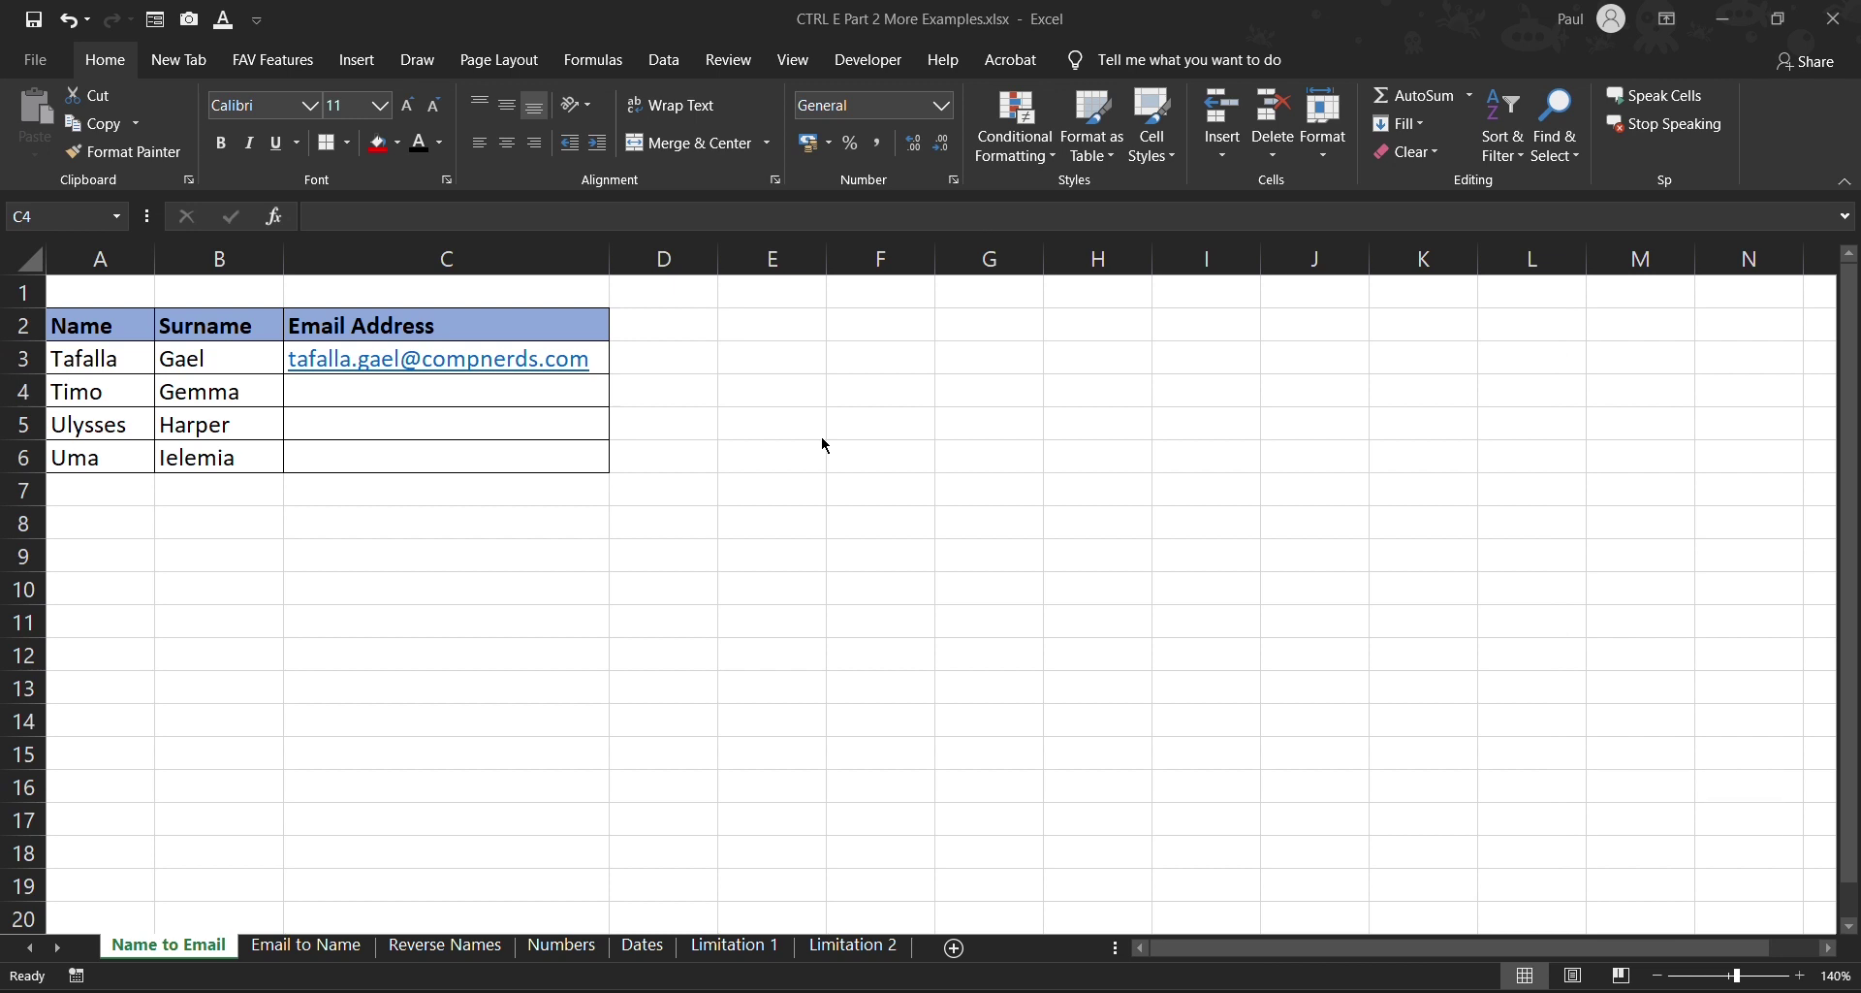
- Flash Fill the remaining email addresses from C4 with Ctrl+E
{"action": "key", "text": "ctrl+e"}
{"action": "left_click", "coordinate": [412, 387]}
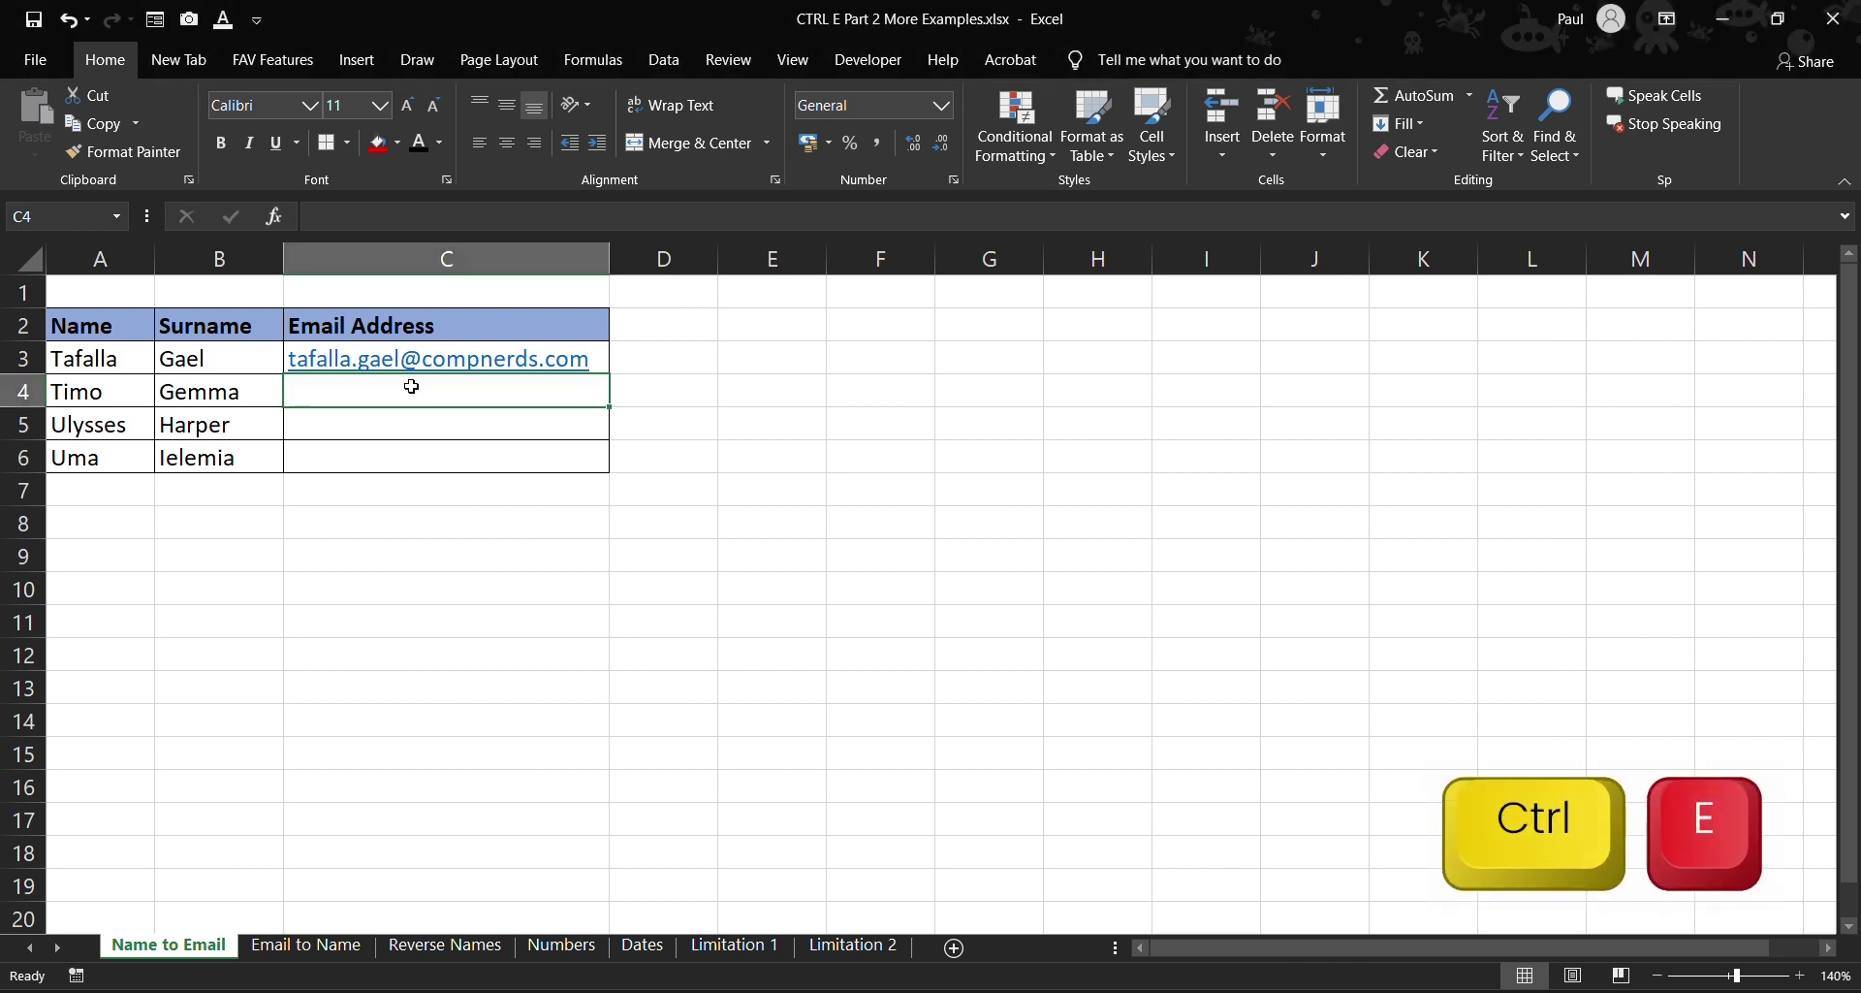
{"action": "key", "text": "ctrl+e"}
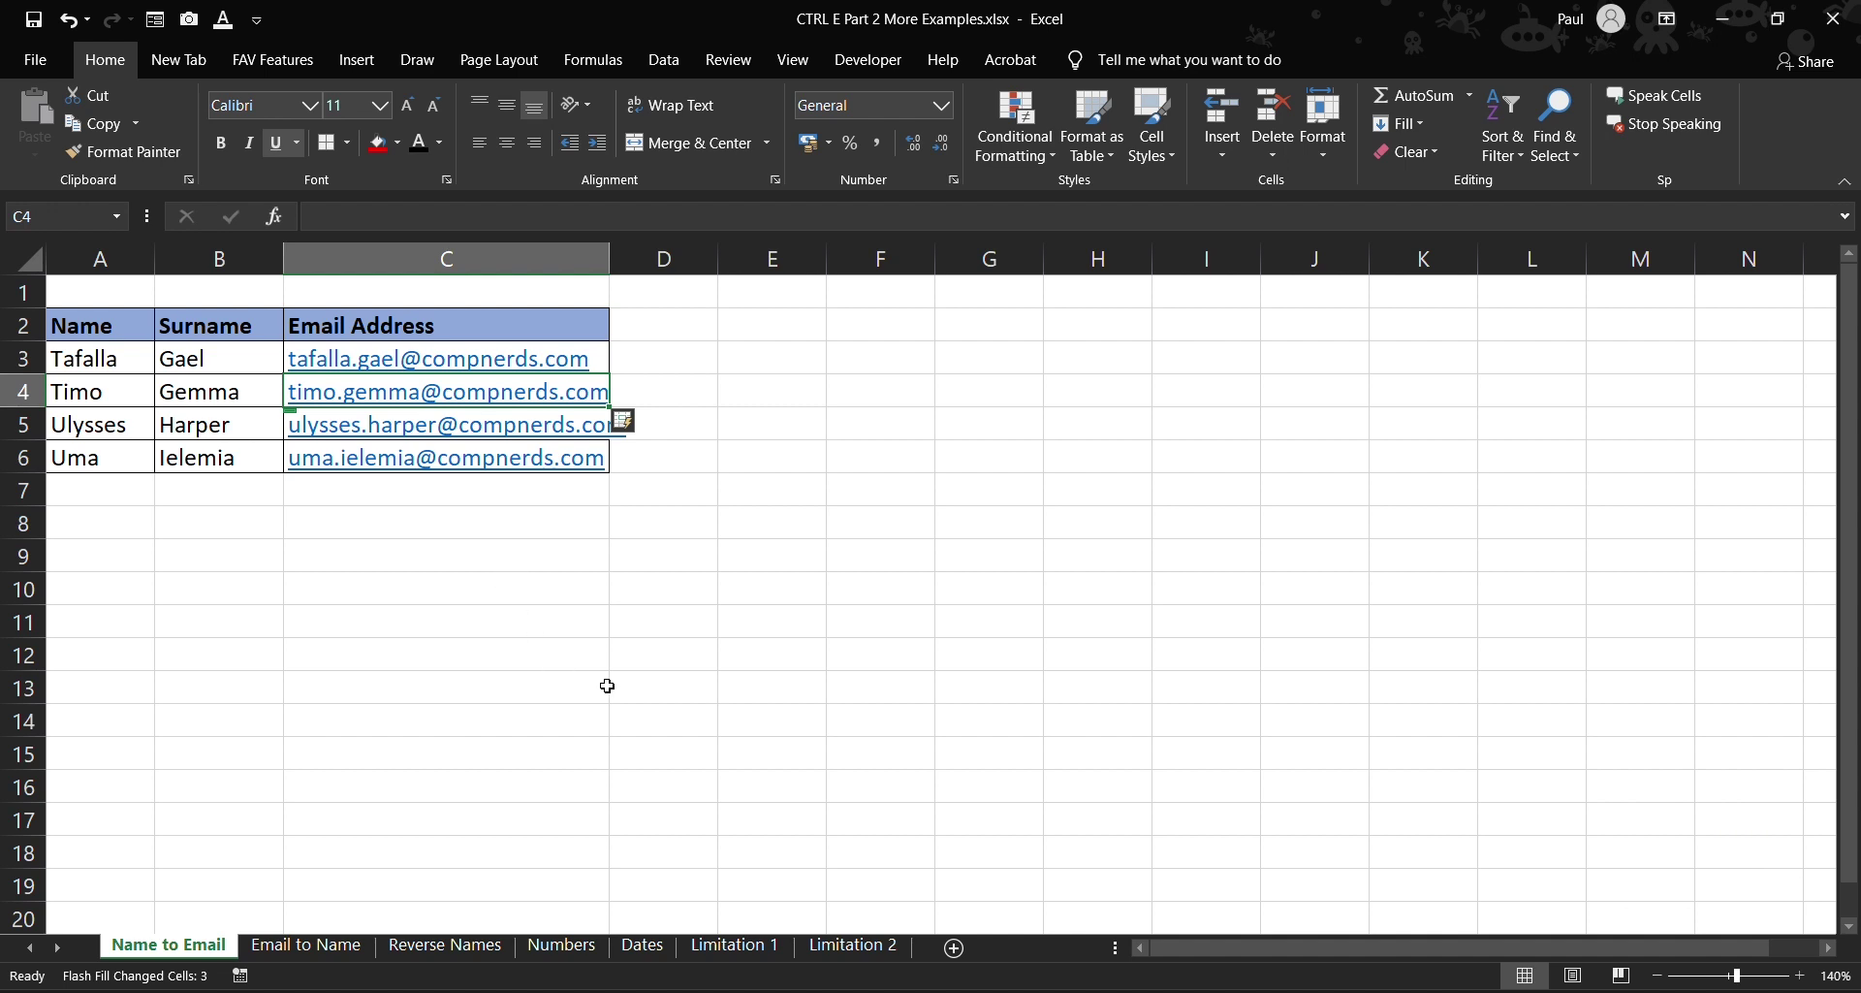
- Copy the four generated emails into B4 of the Email to Name sheet and autofit column B
{"action": "left_click", "coordinate": [297, 946]}
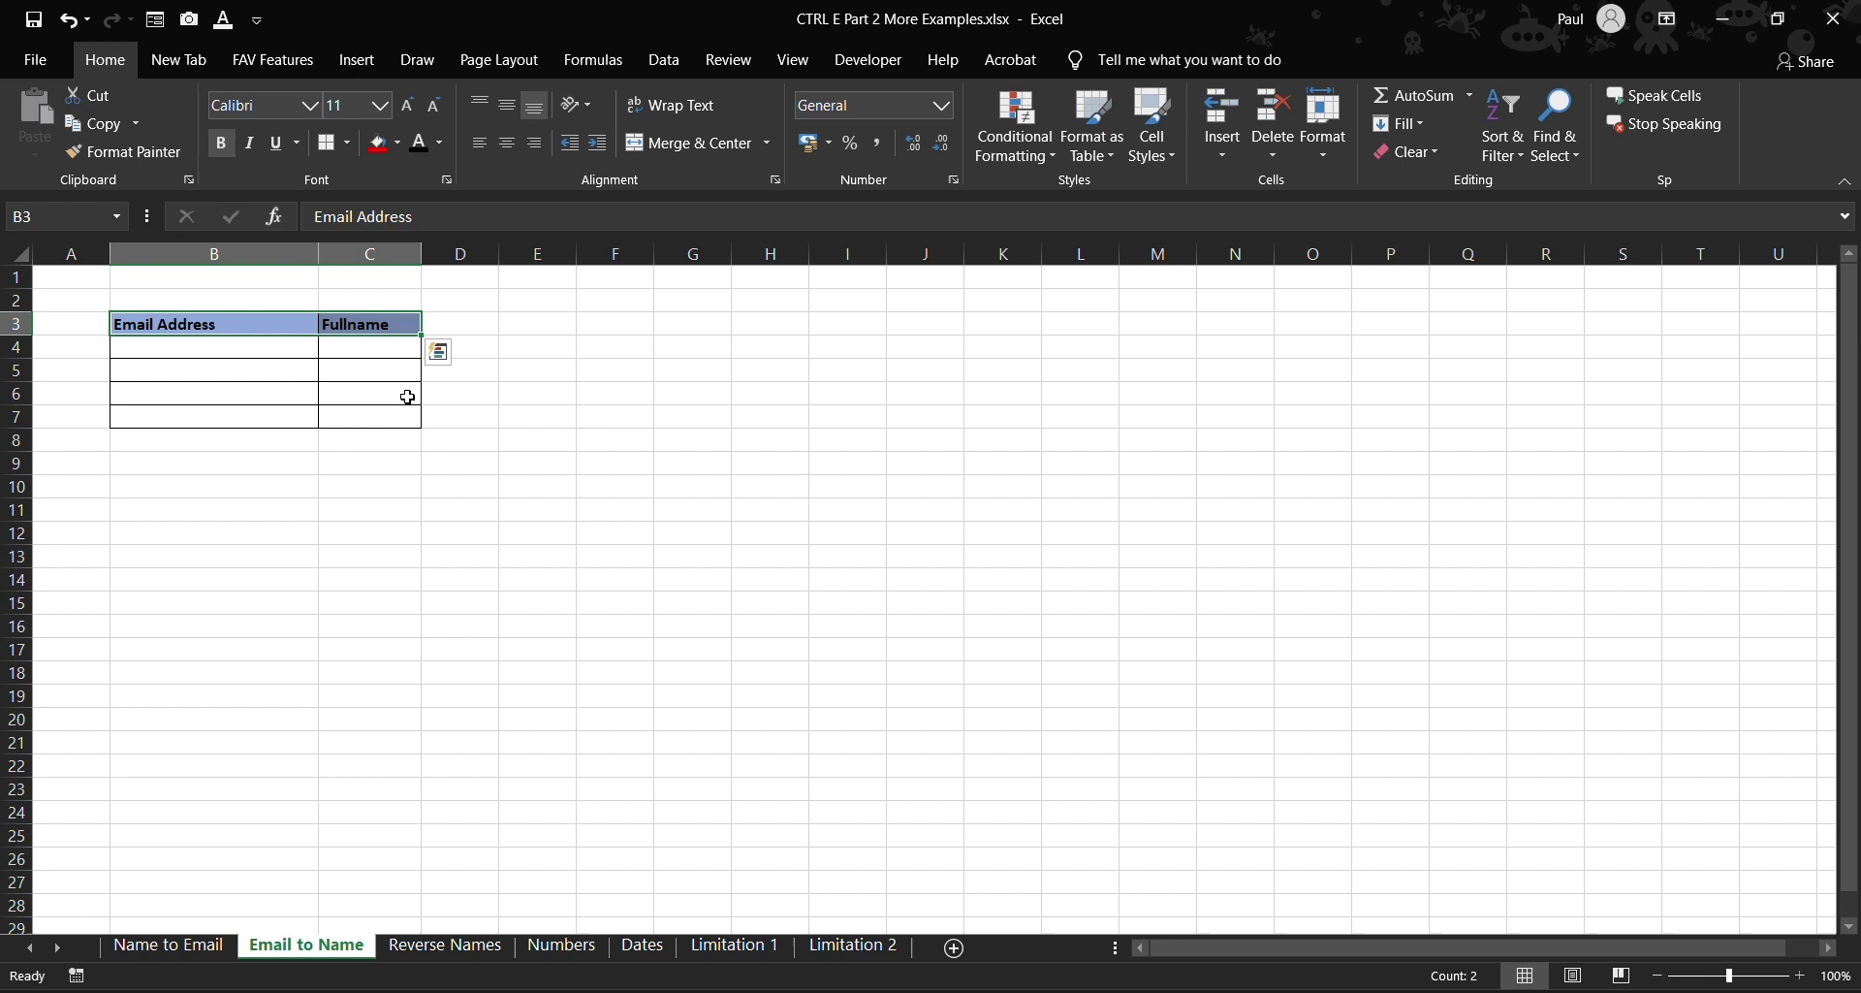
{"action": "left_click", "coordinate": [260, 346]}
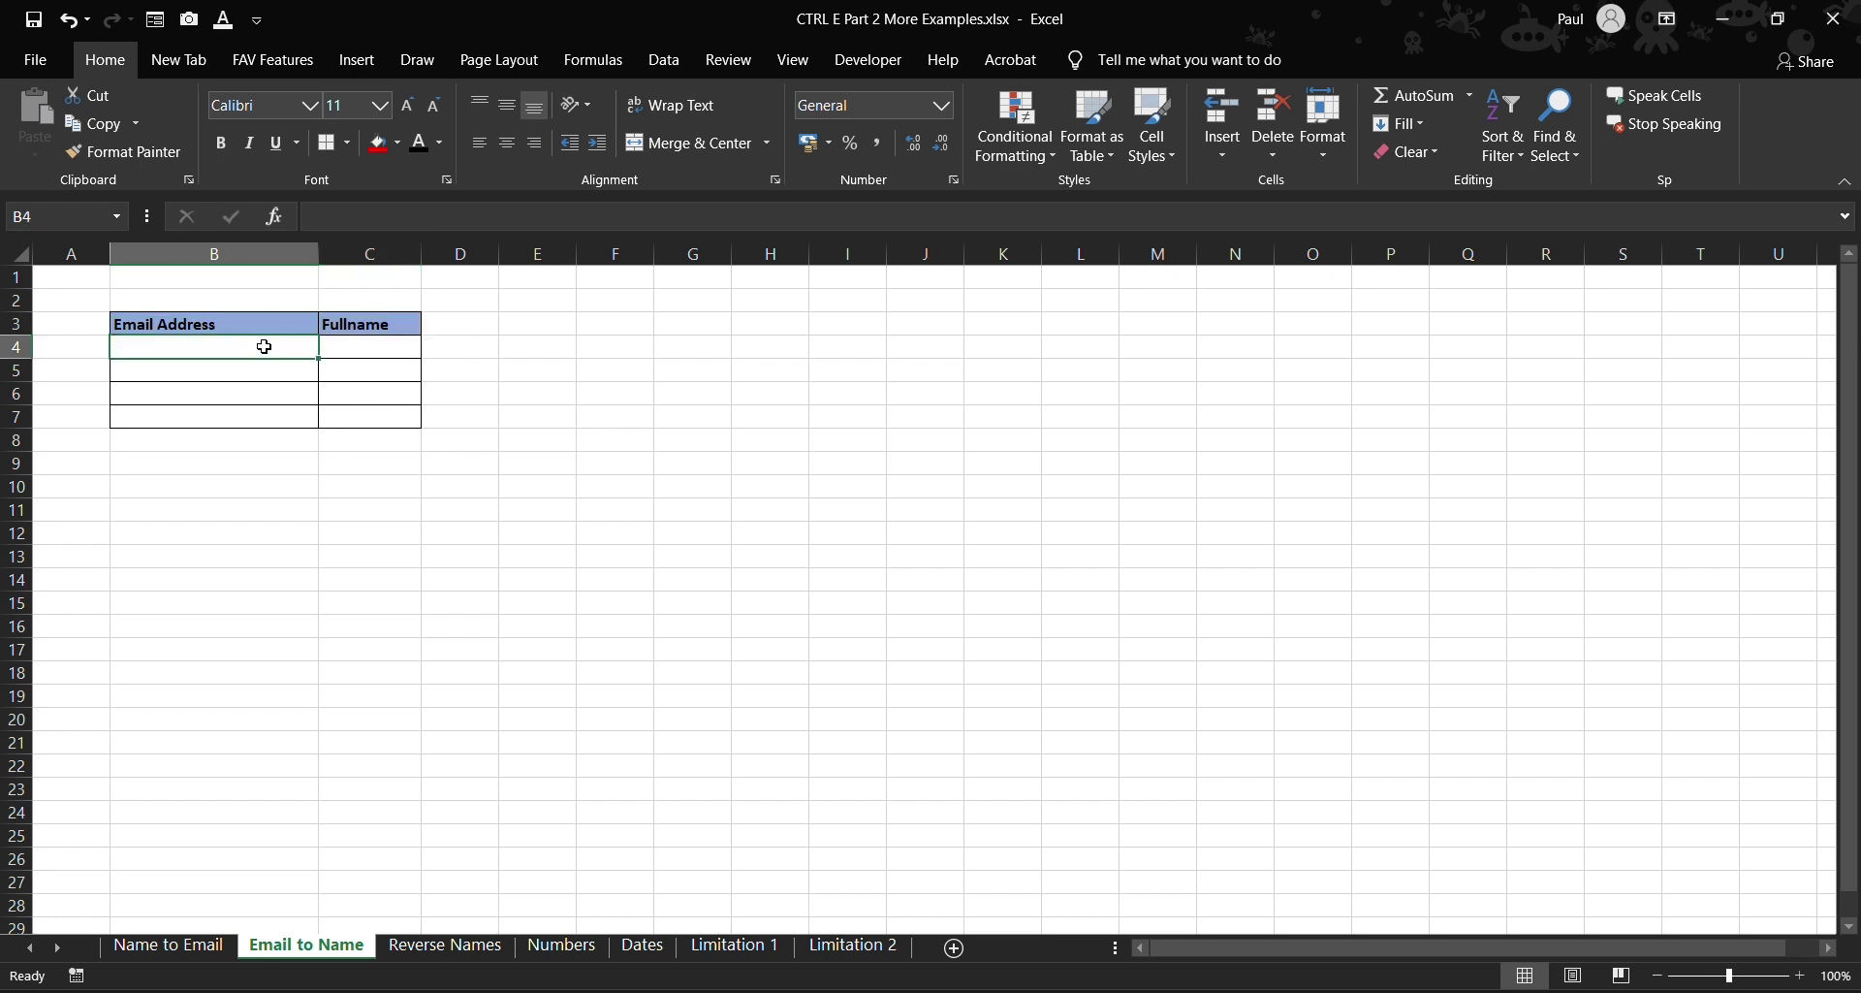
{"action": "left_click", "coordinate": [169, 945]}
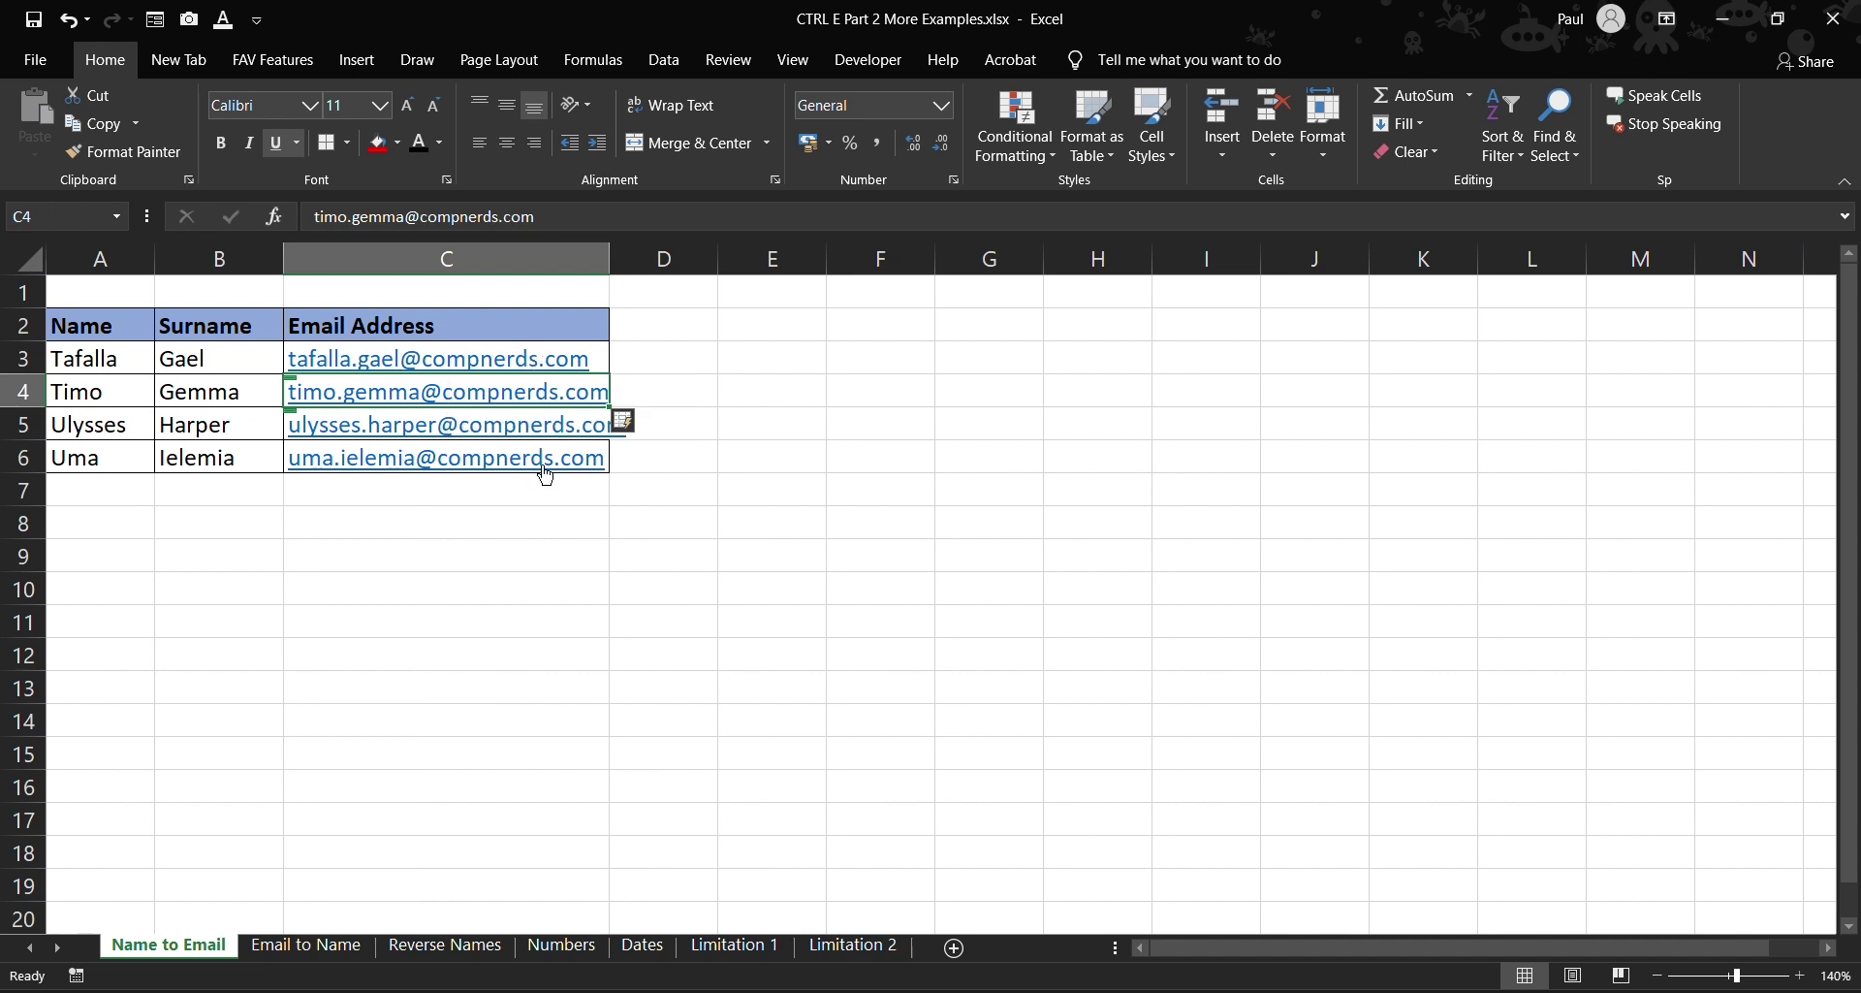
{"action": "left_click_drag", "start_coordinate": [533, 490], "coordinate": [522, 381]}
{"action": "key", "text": "ctrl+c"}
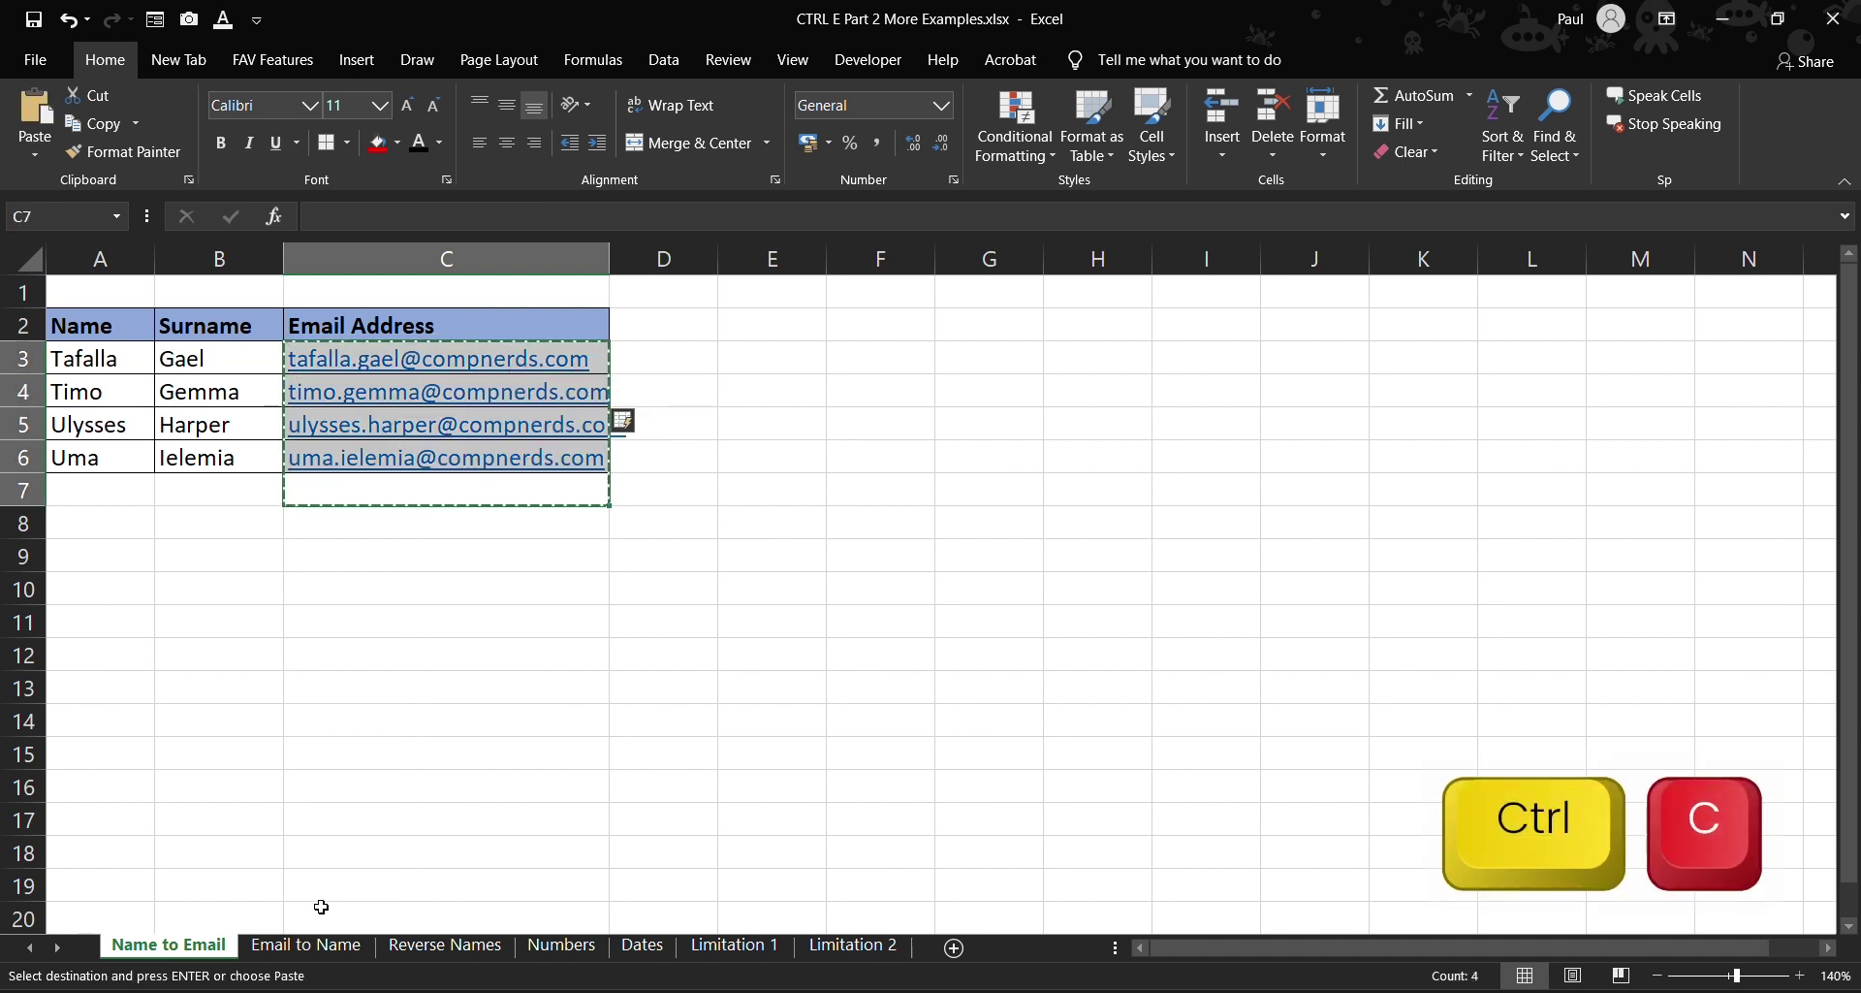
{"action": "left_click", "coordinate": [305, 946]}
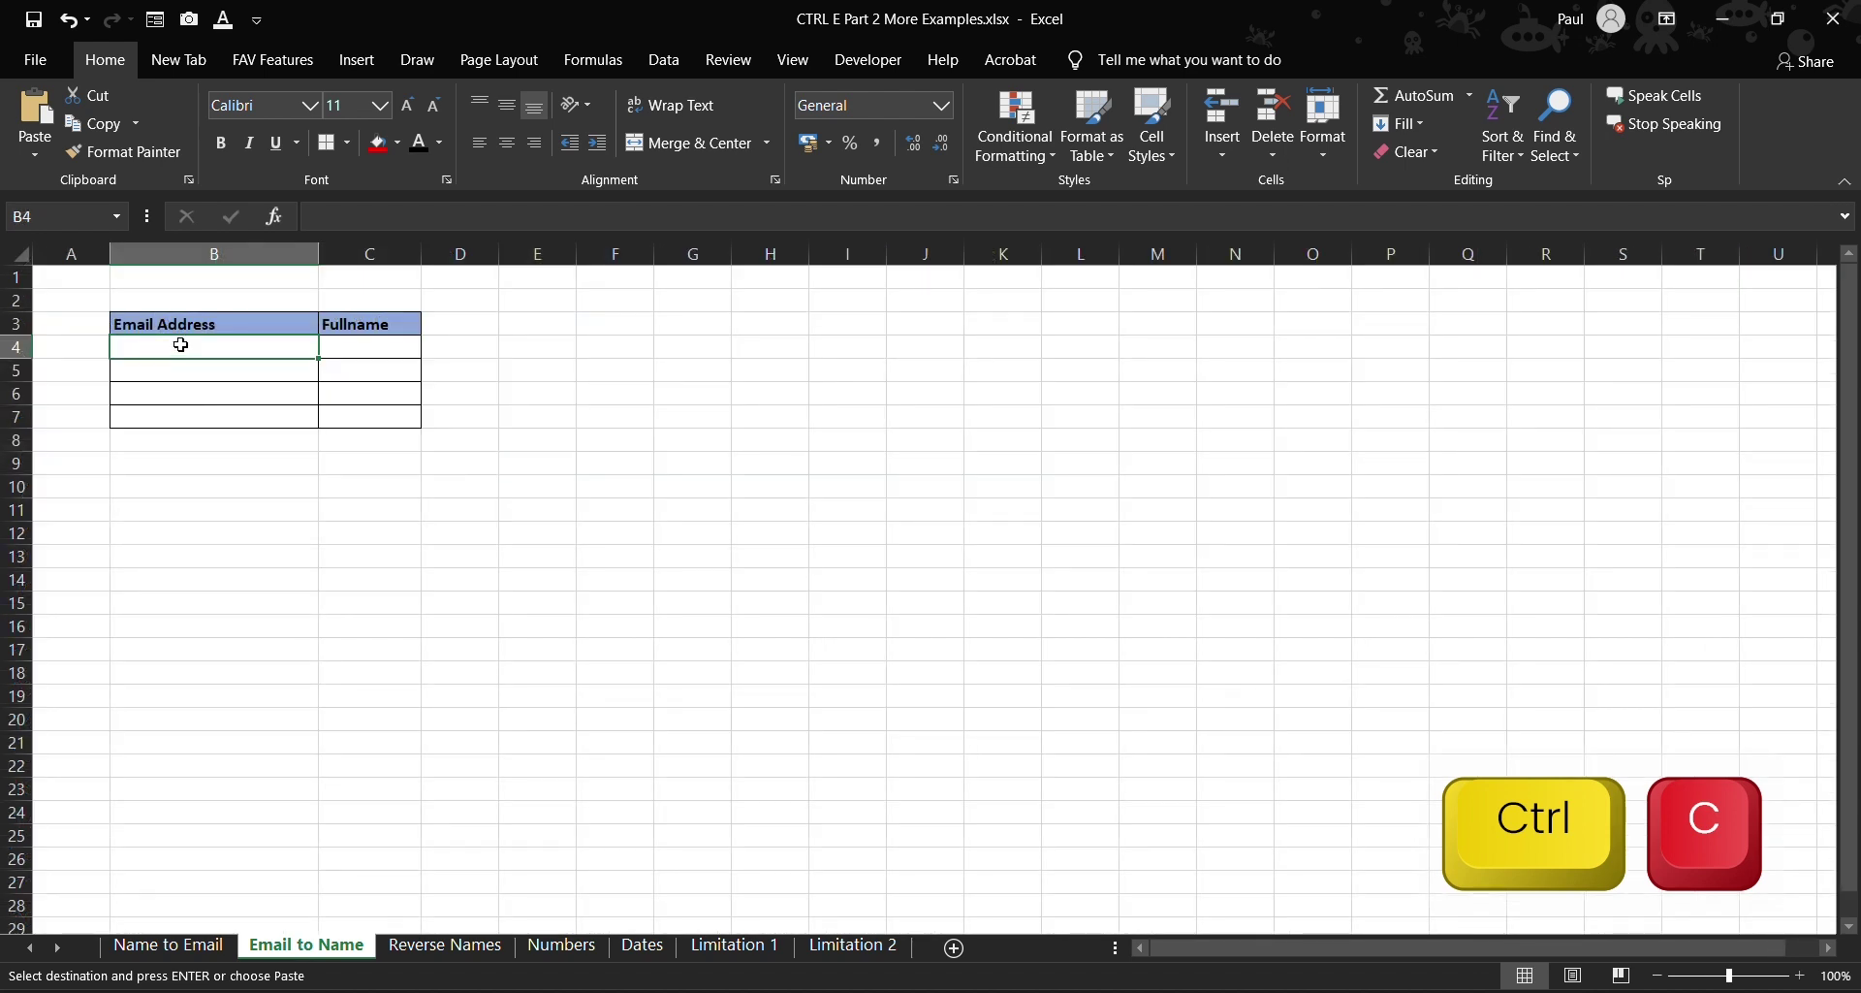
{"action": "key", "text": "ctrl+v"}
{"action": "left_click", "coordinate": [537, 533]}
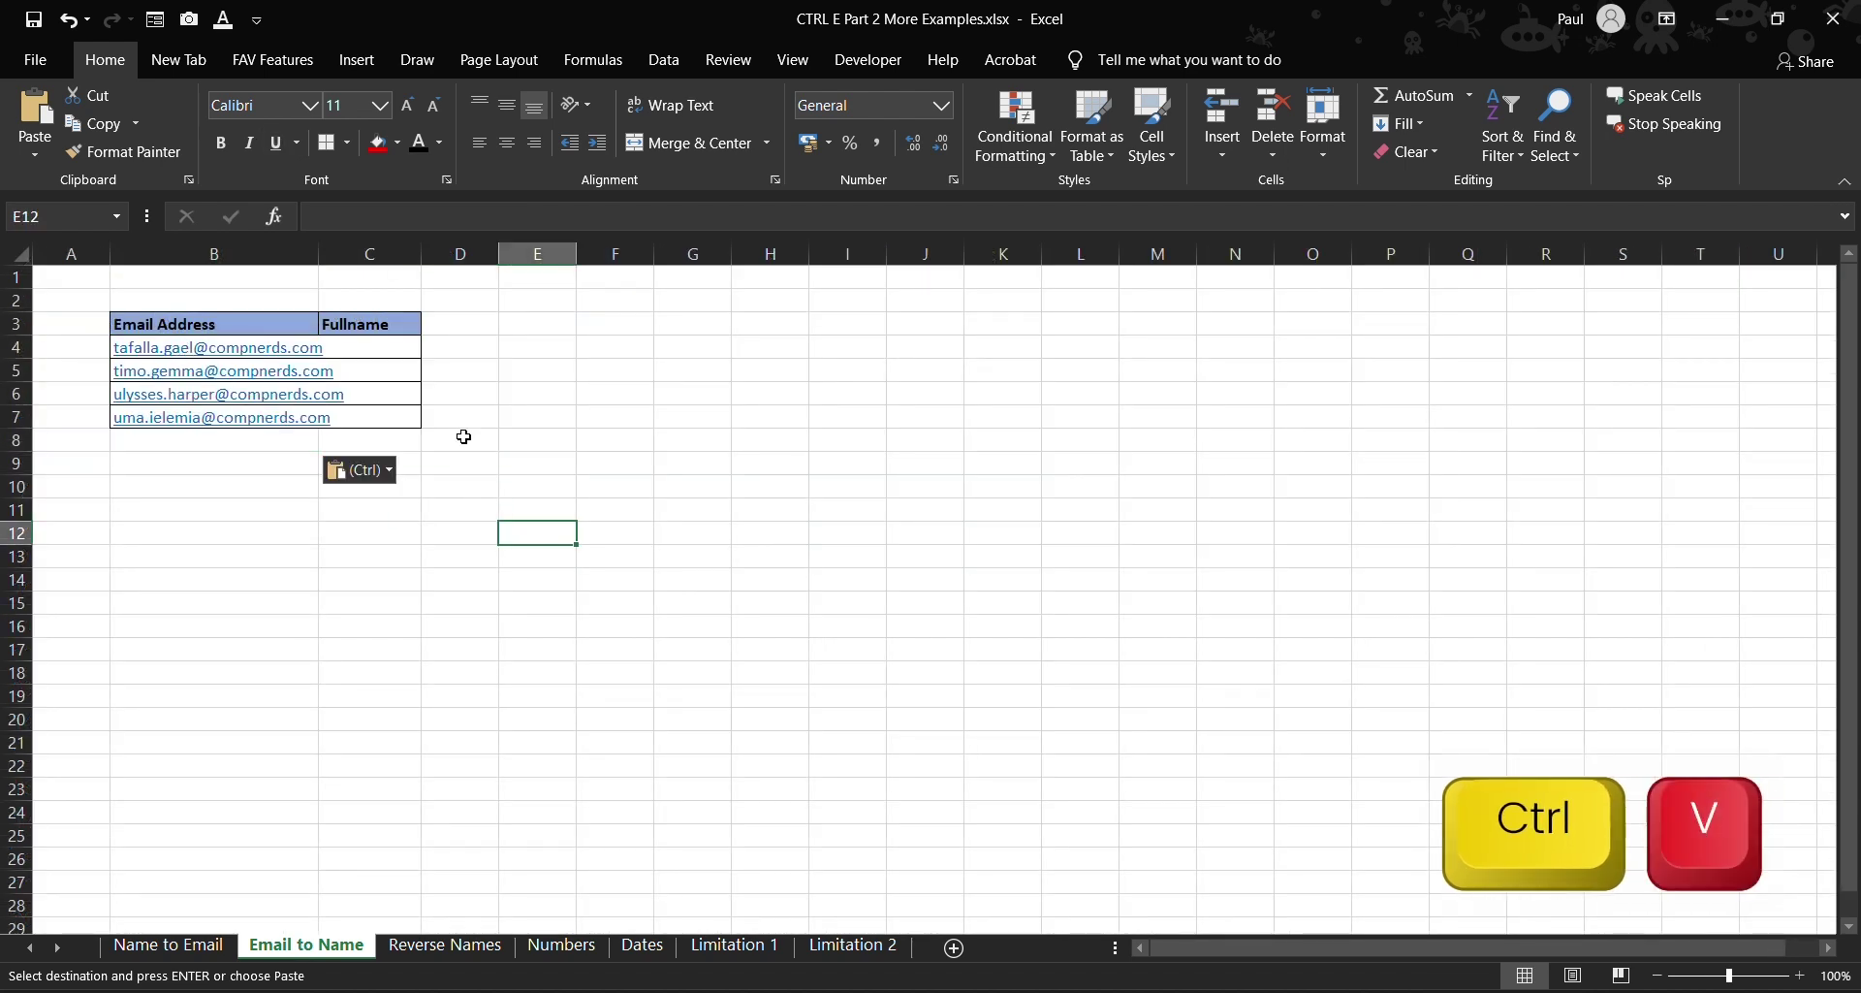
{"action": "double_click", "coordinate": [319, 253]}
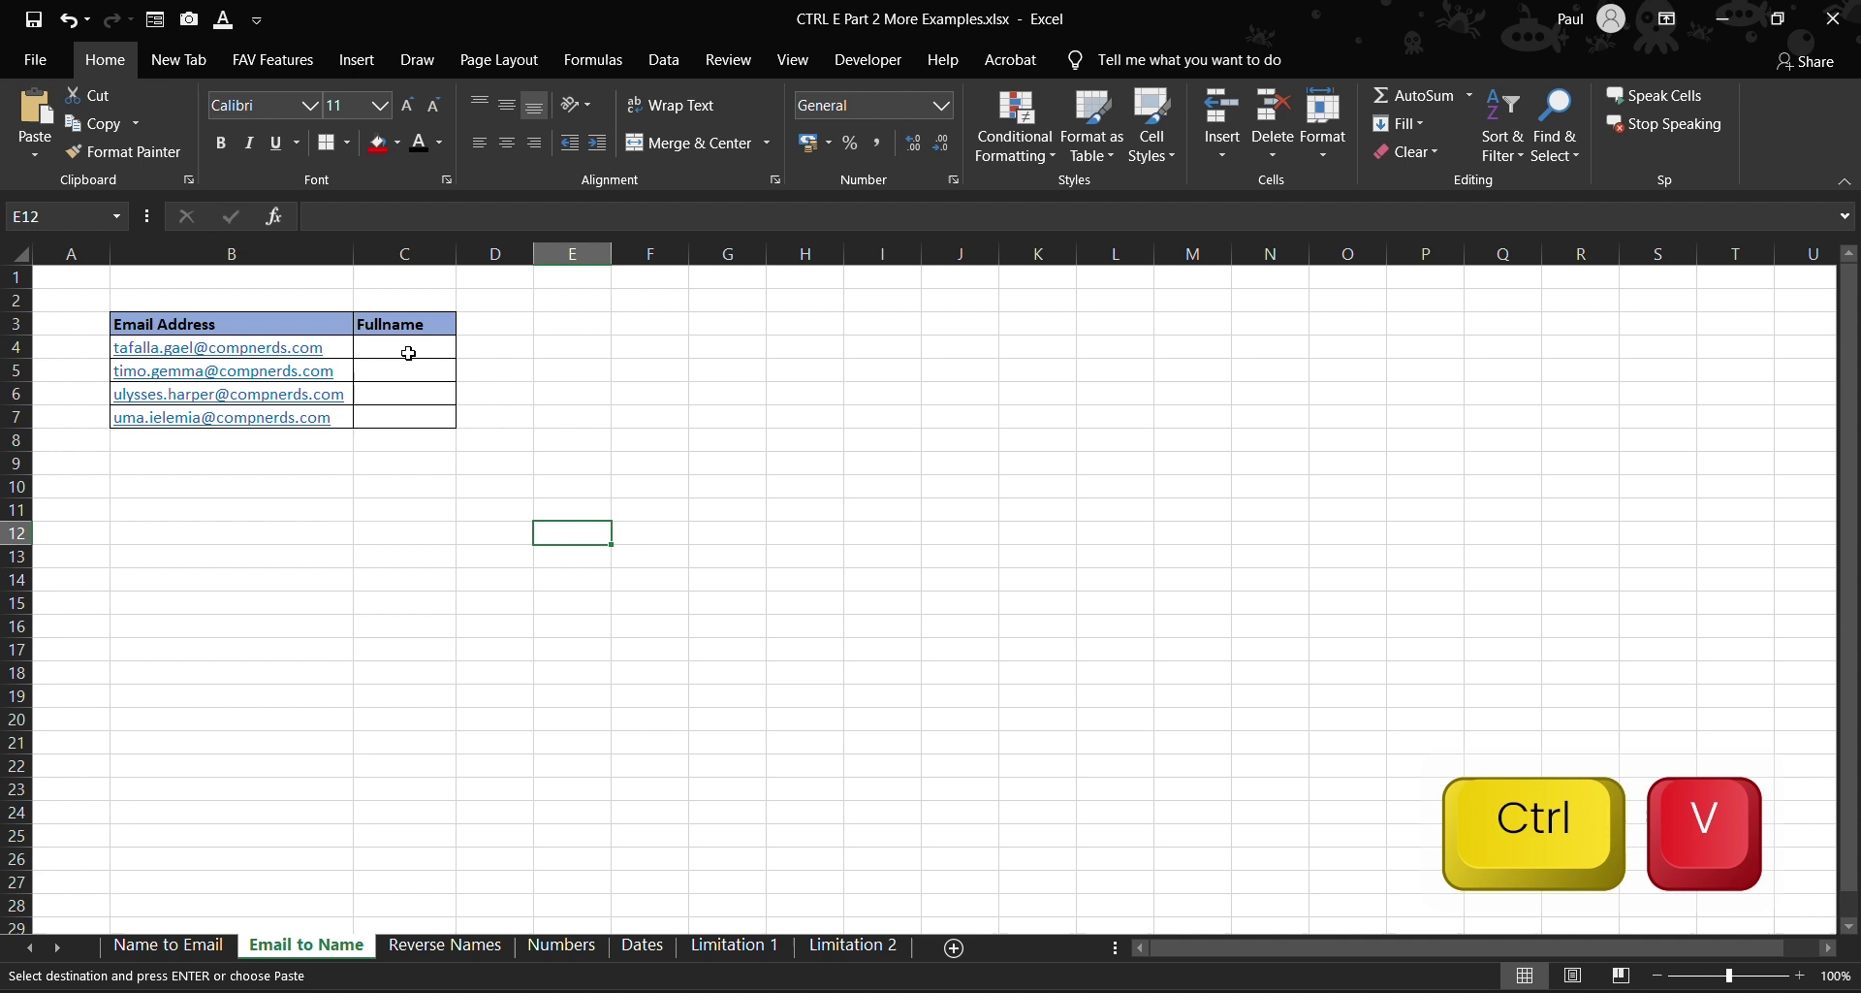
- Type the first lowercase full name in C4, Flash Fill the rest, then go to Reverse Names
{"action": "left_click", "coordinate": [408, 353]}
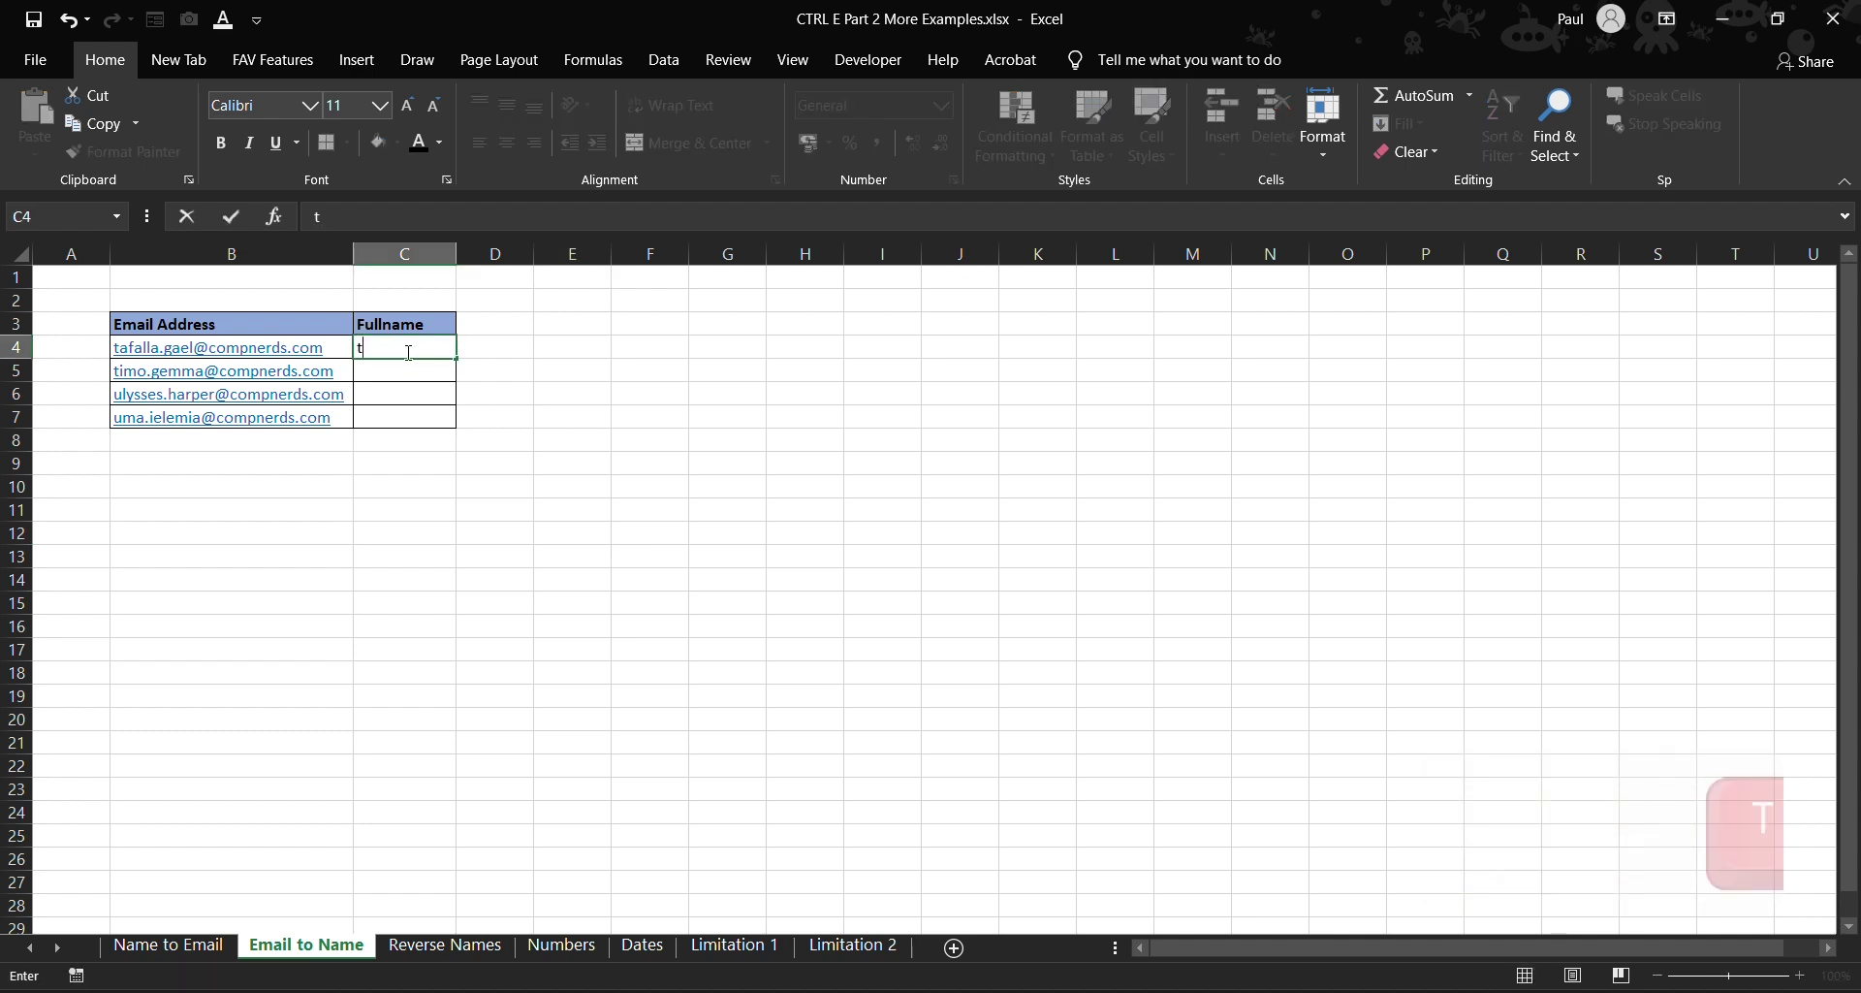
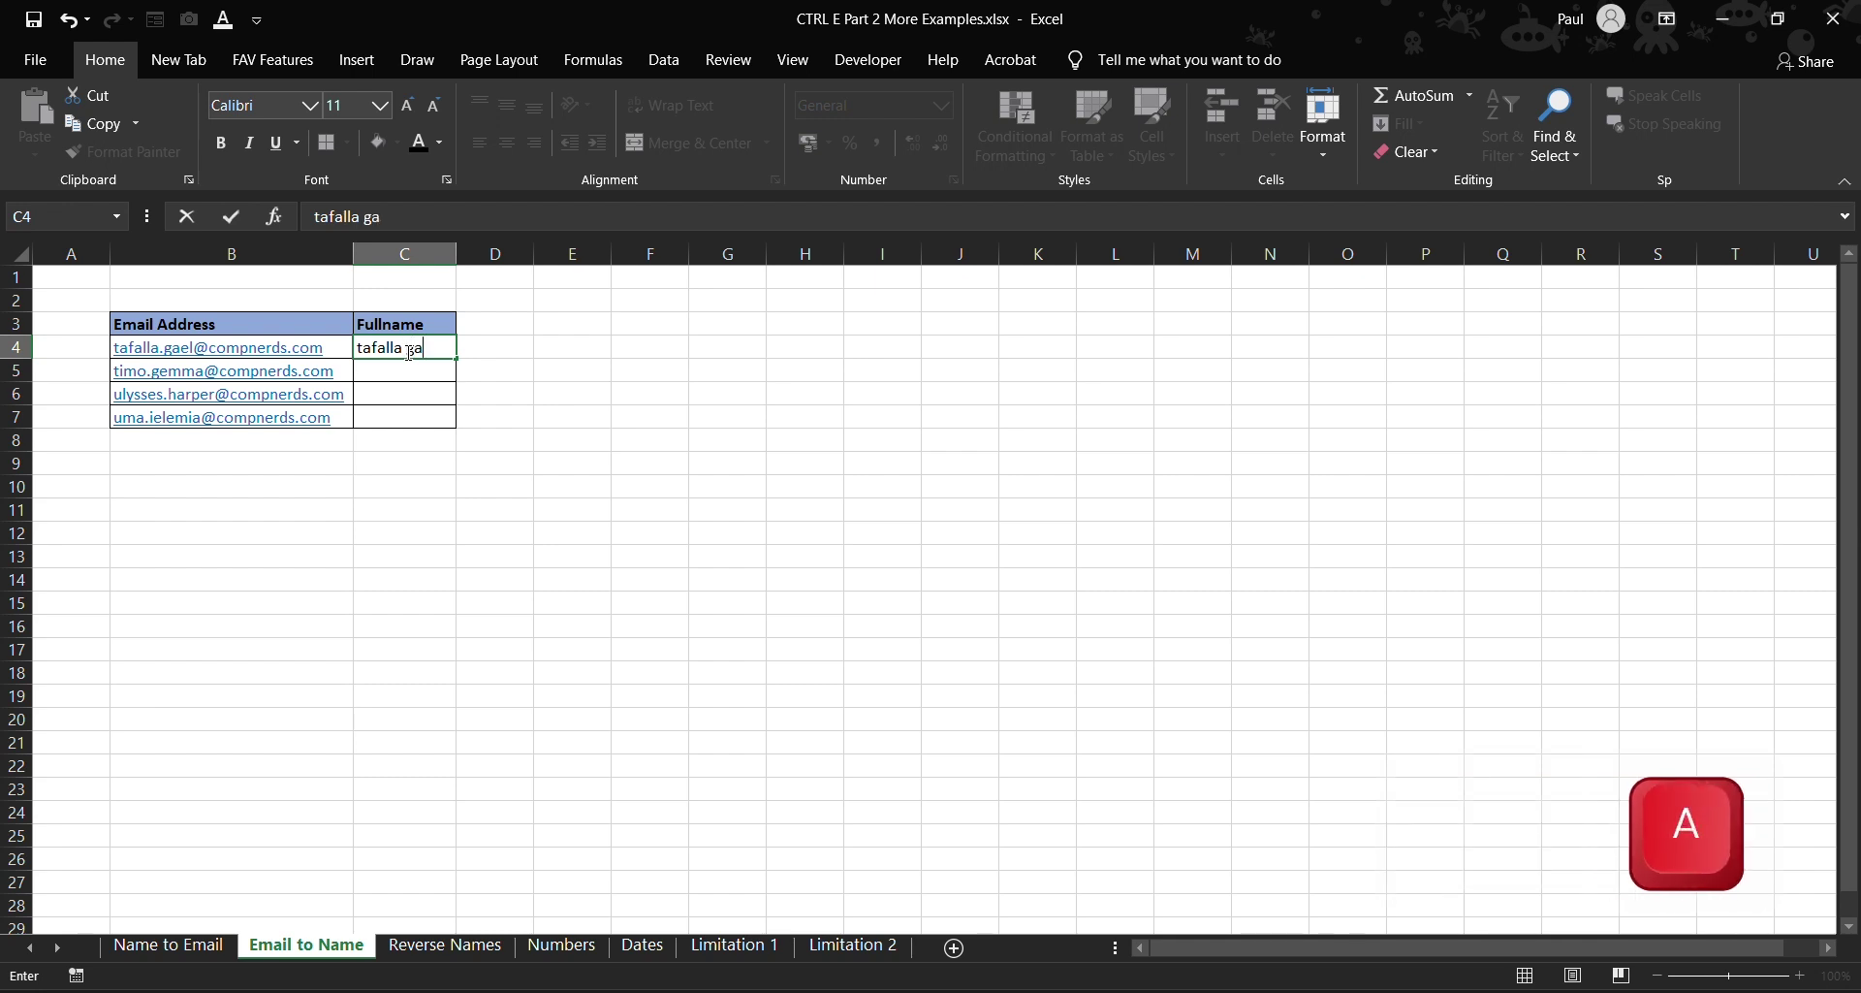
{"action": "left_click", "coordinate": [393, 381]}
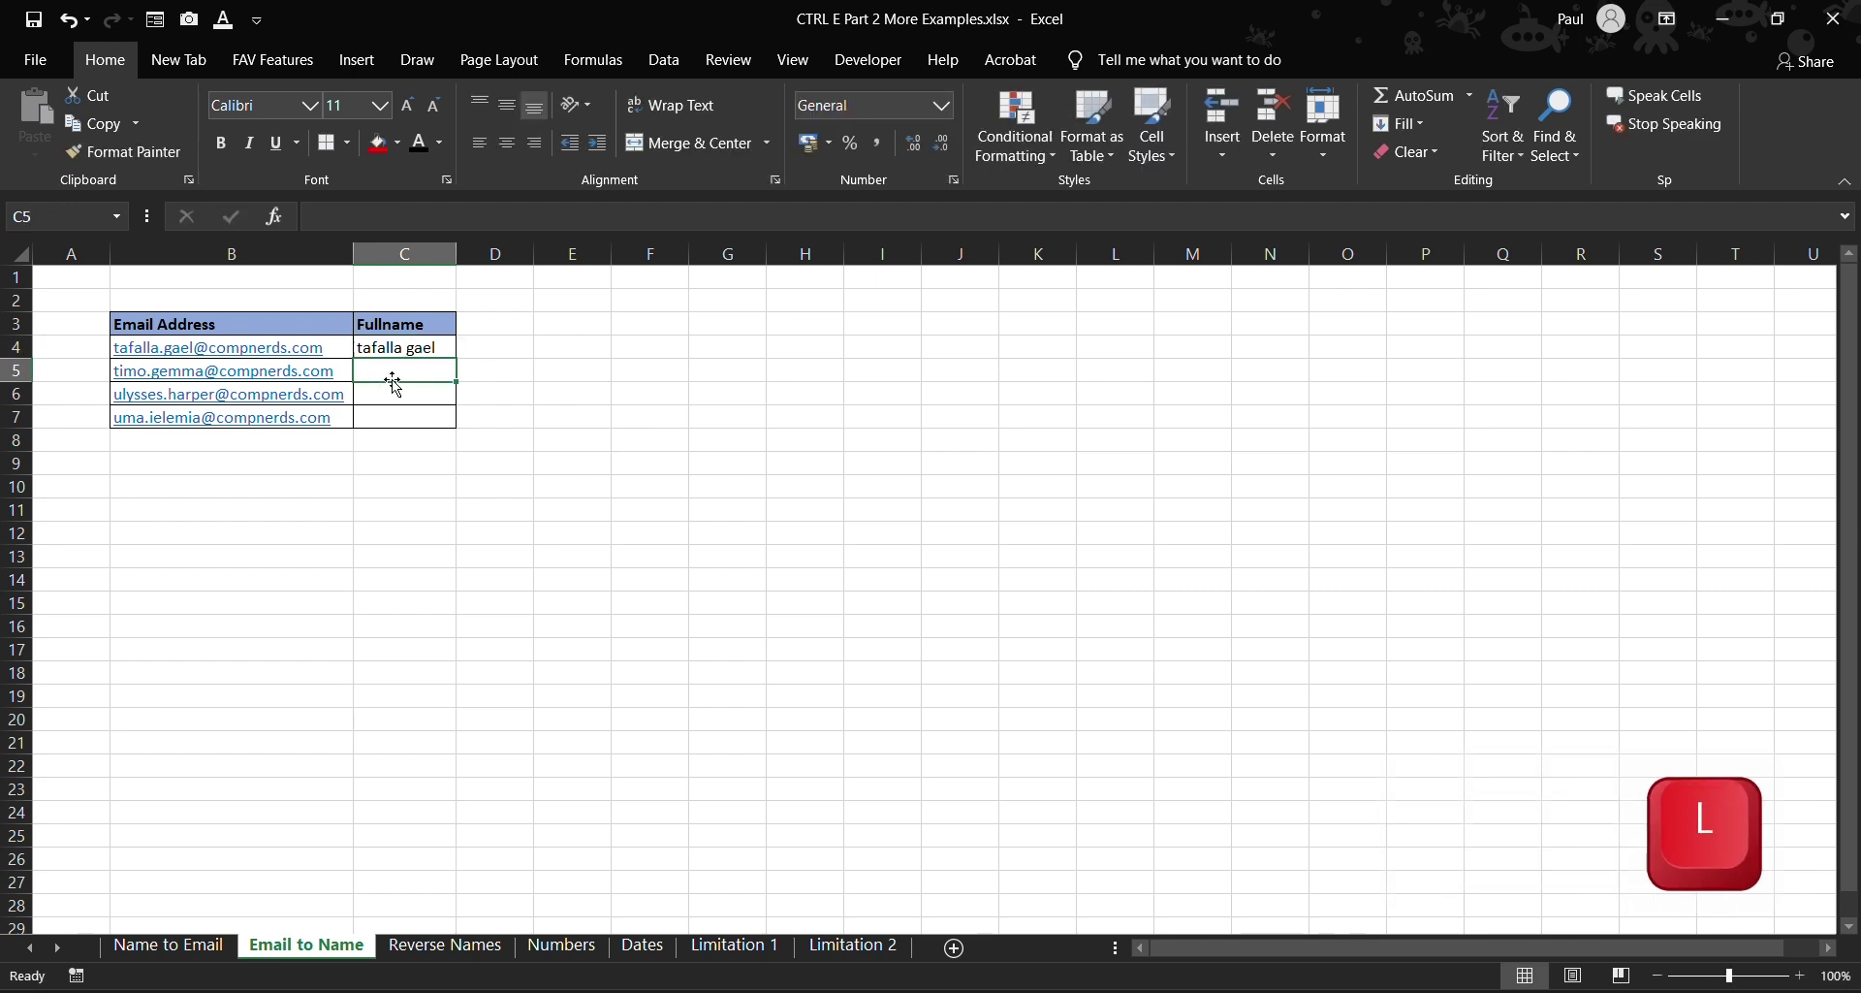
{"action": "key", "text": "ctrl+e"}
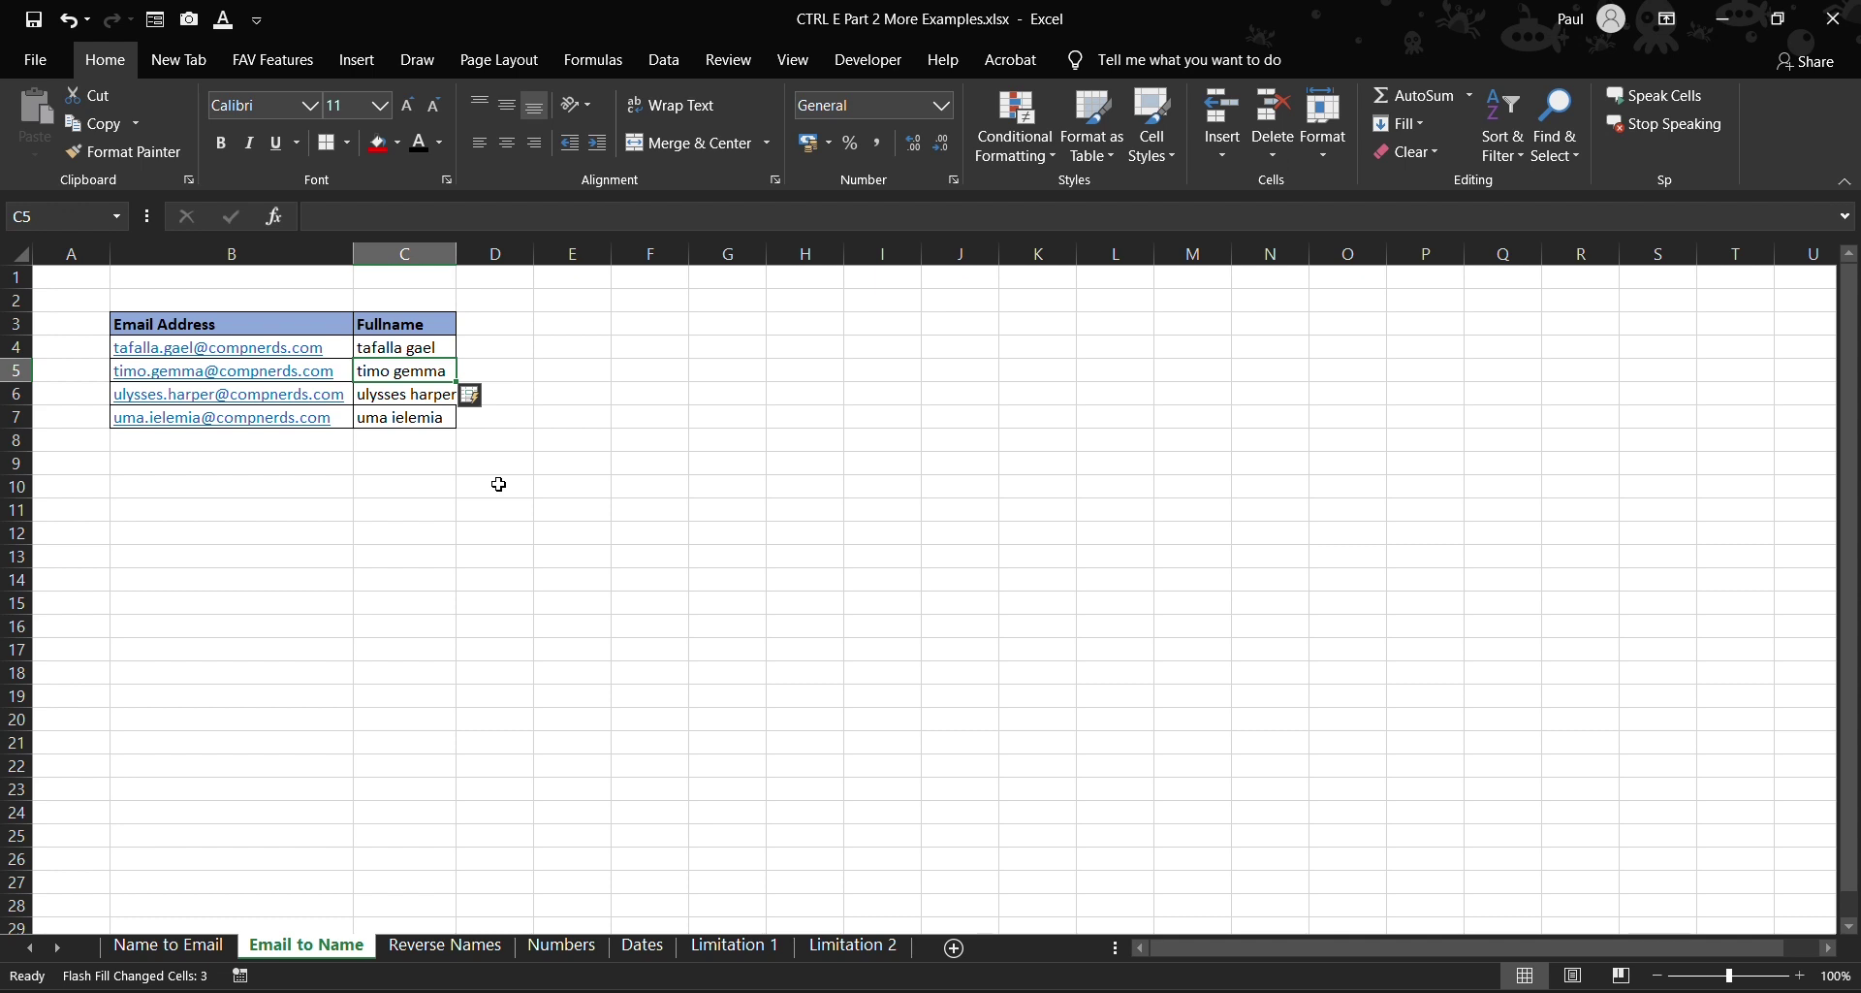
{"action": "left_click", "coordinate": [929, 533]}
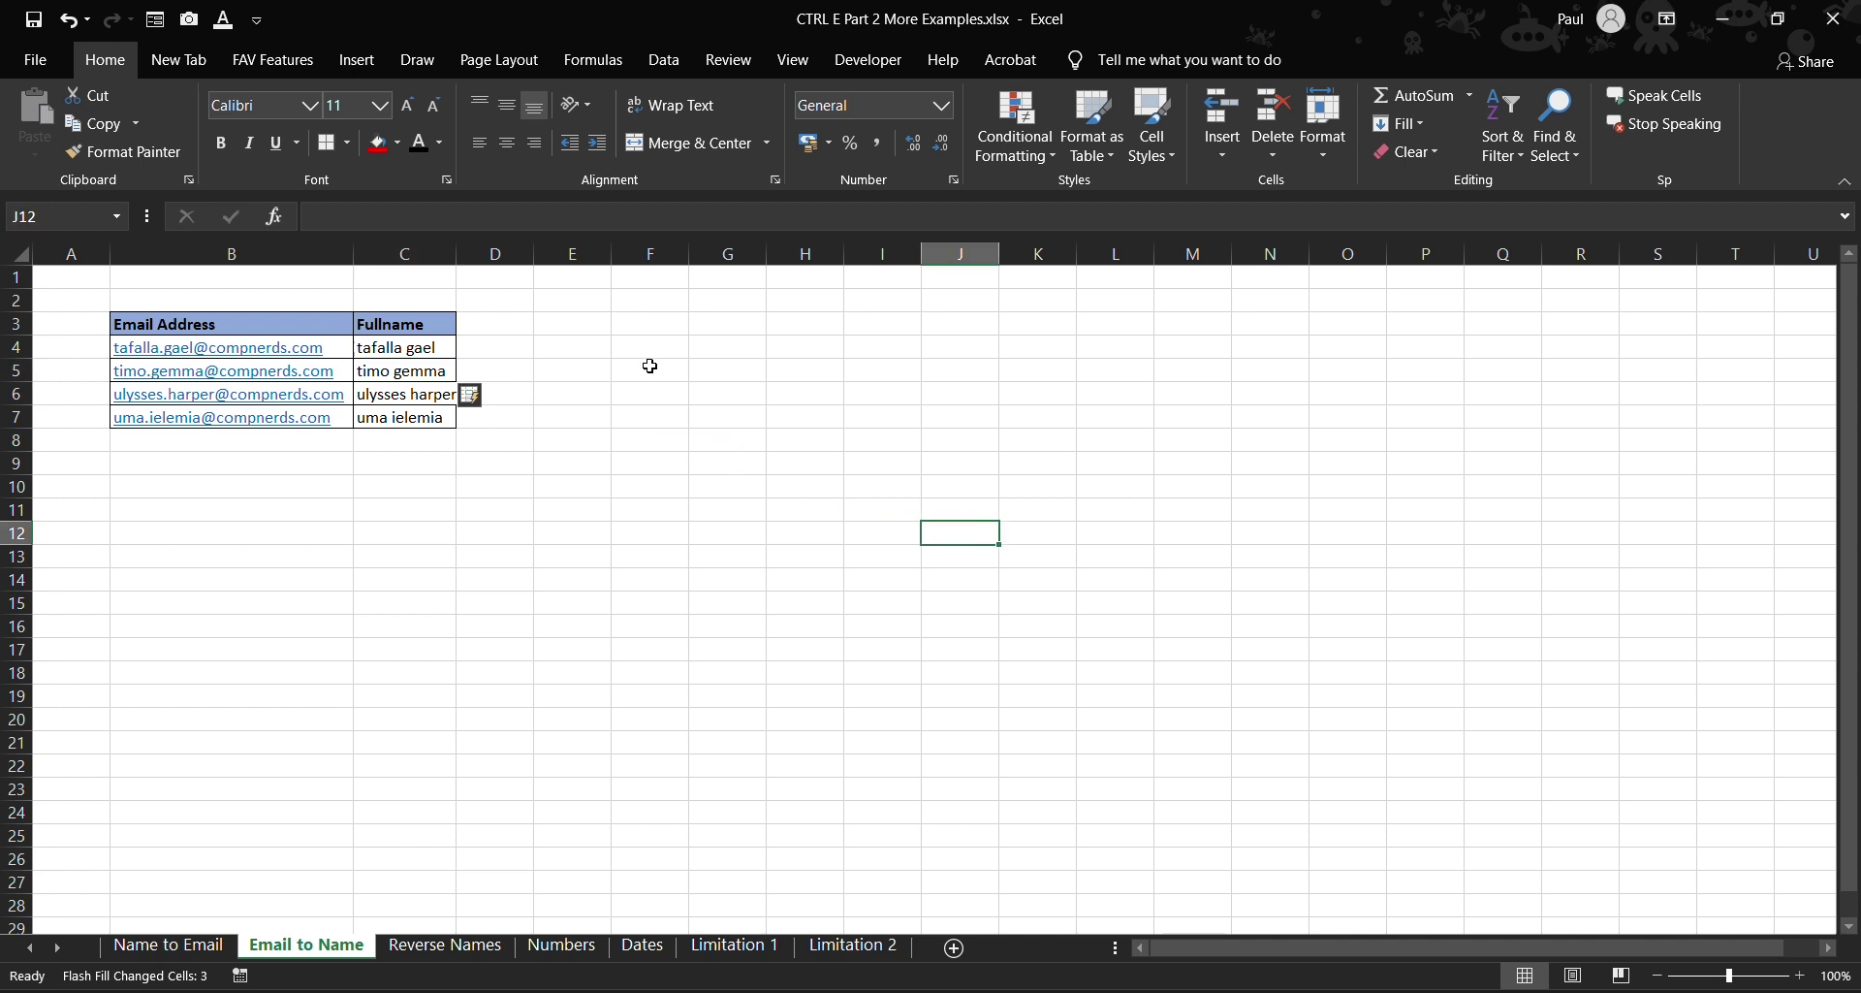
{"action": "left_click", "coordinate": [420, 940]}
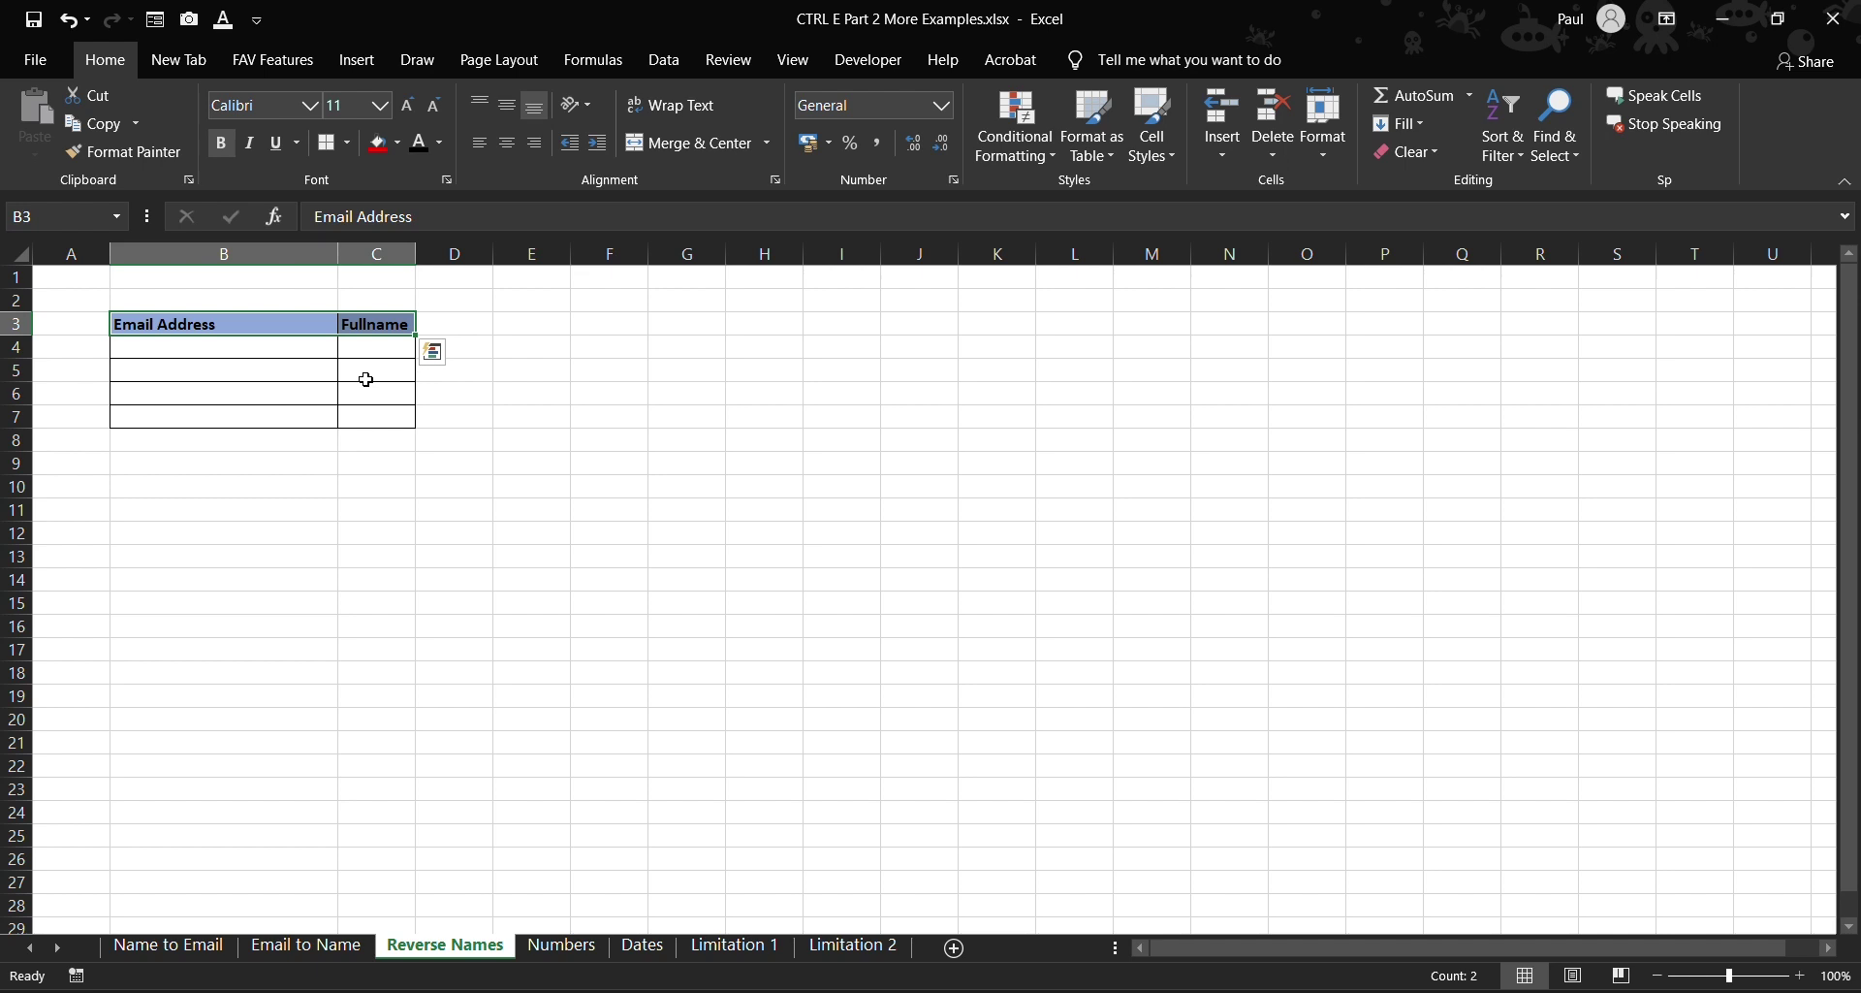
- Copy the emails from Email to Name into Reverse Names B4, undoing the paste that included the grey row
{"action": "left_click", "coordinate": [307, 945]}
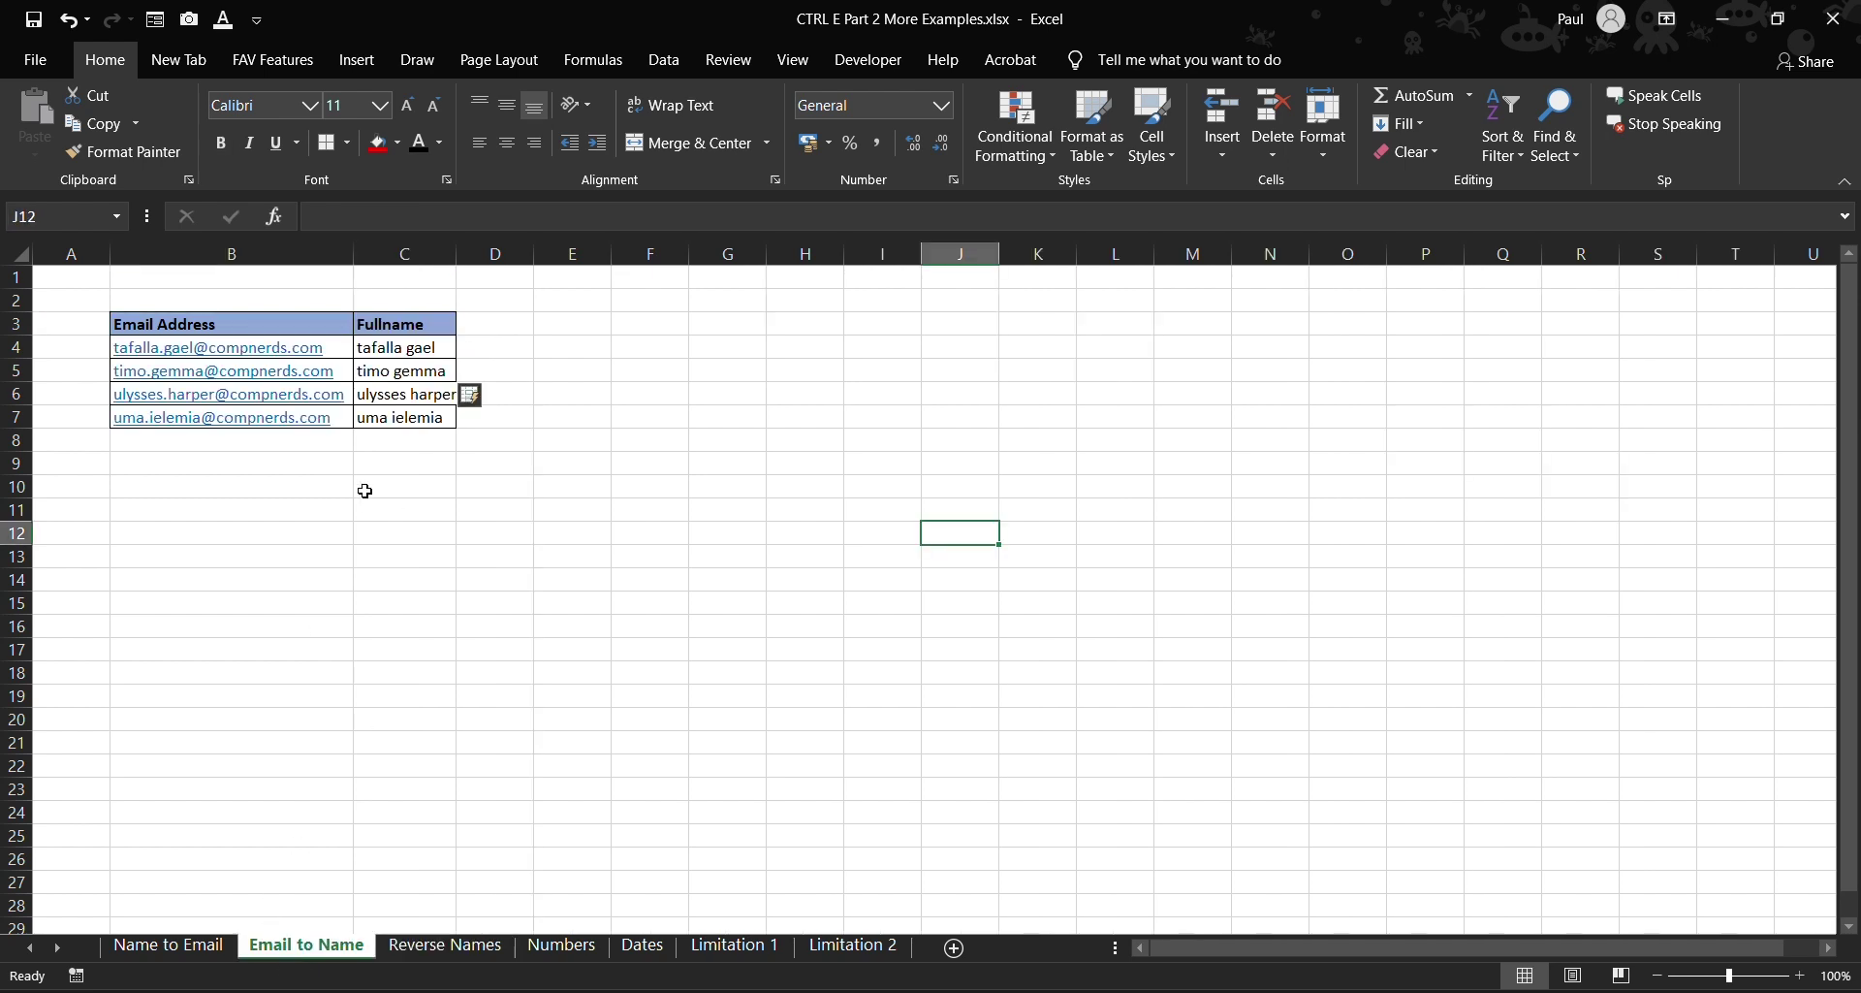
{"action": "left_click", "coordinate": [246, 351]}
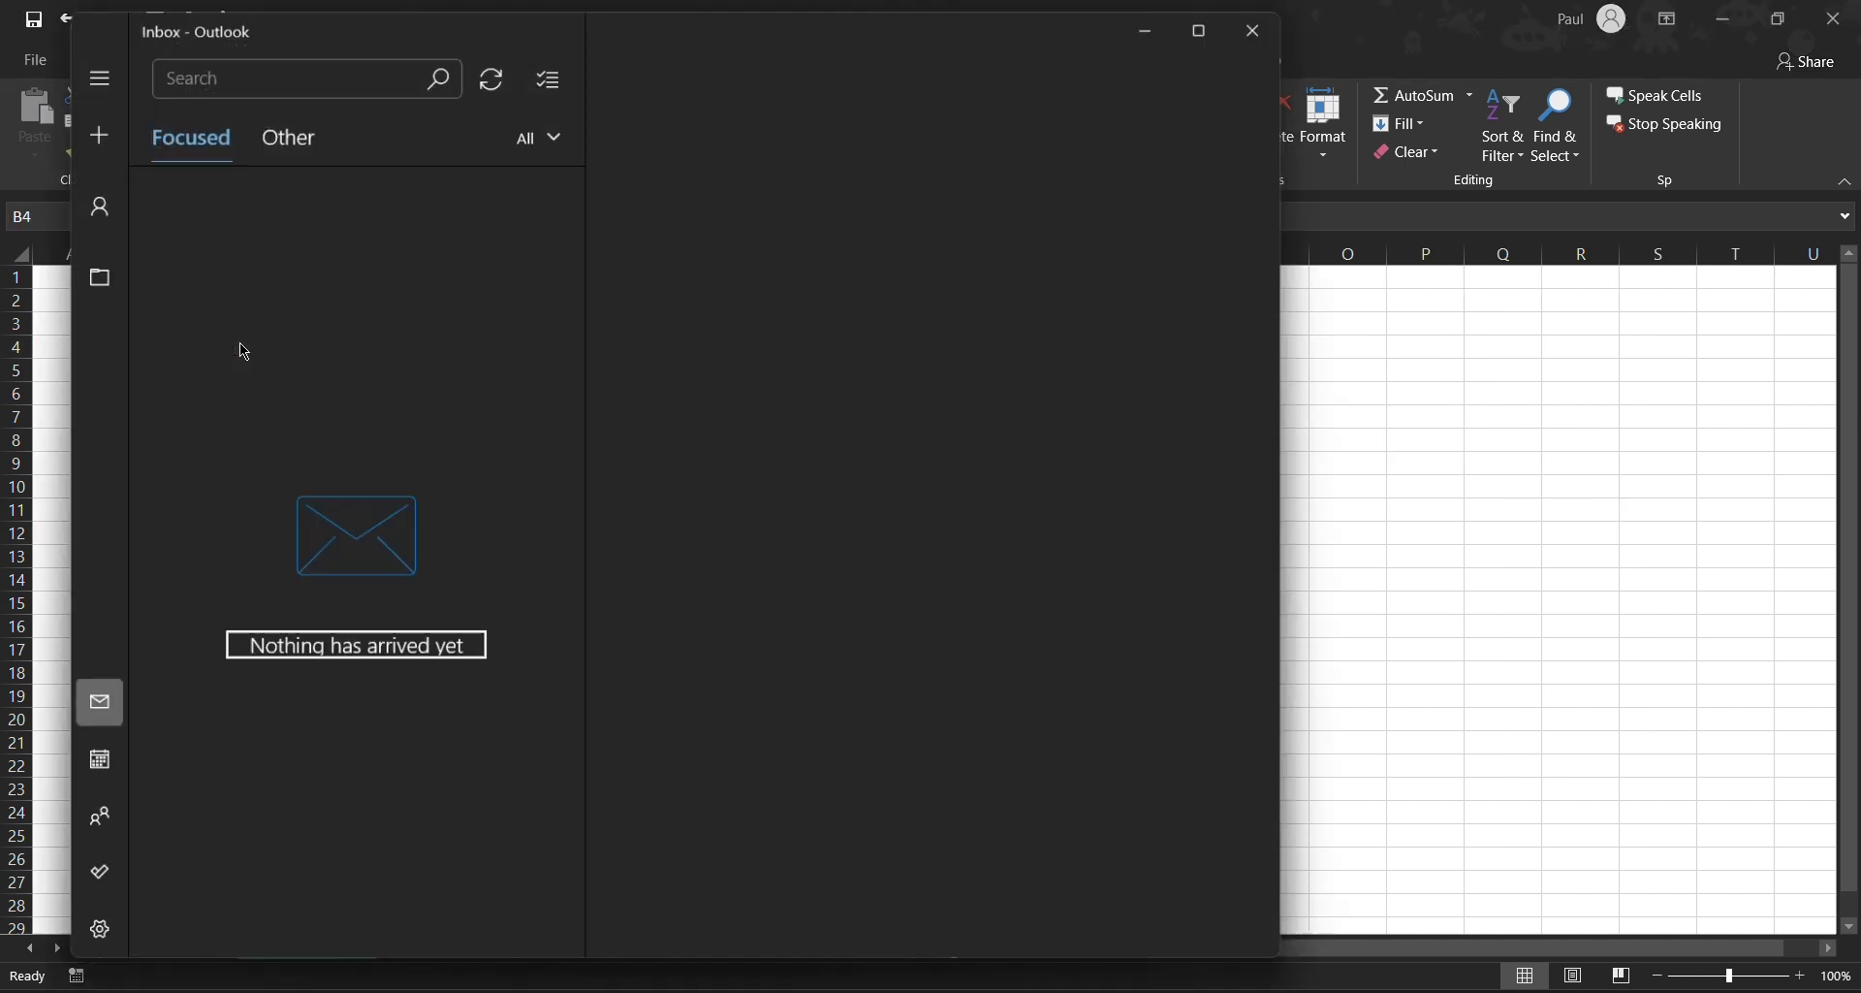
{"action": "left_click", "coordinate": [1256, 19]}
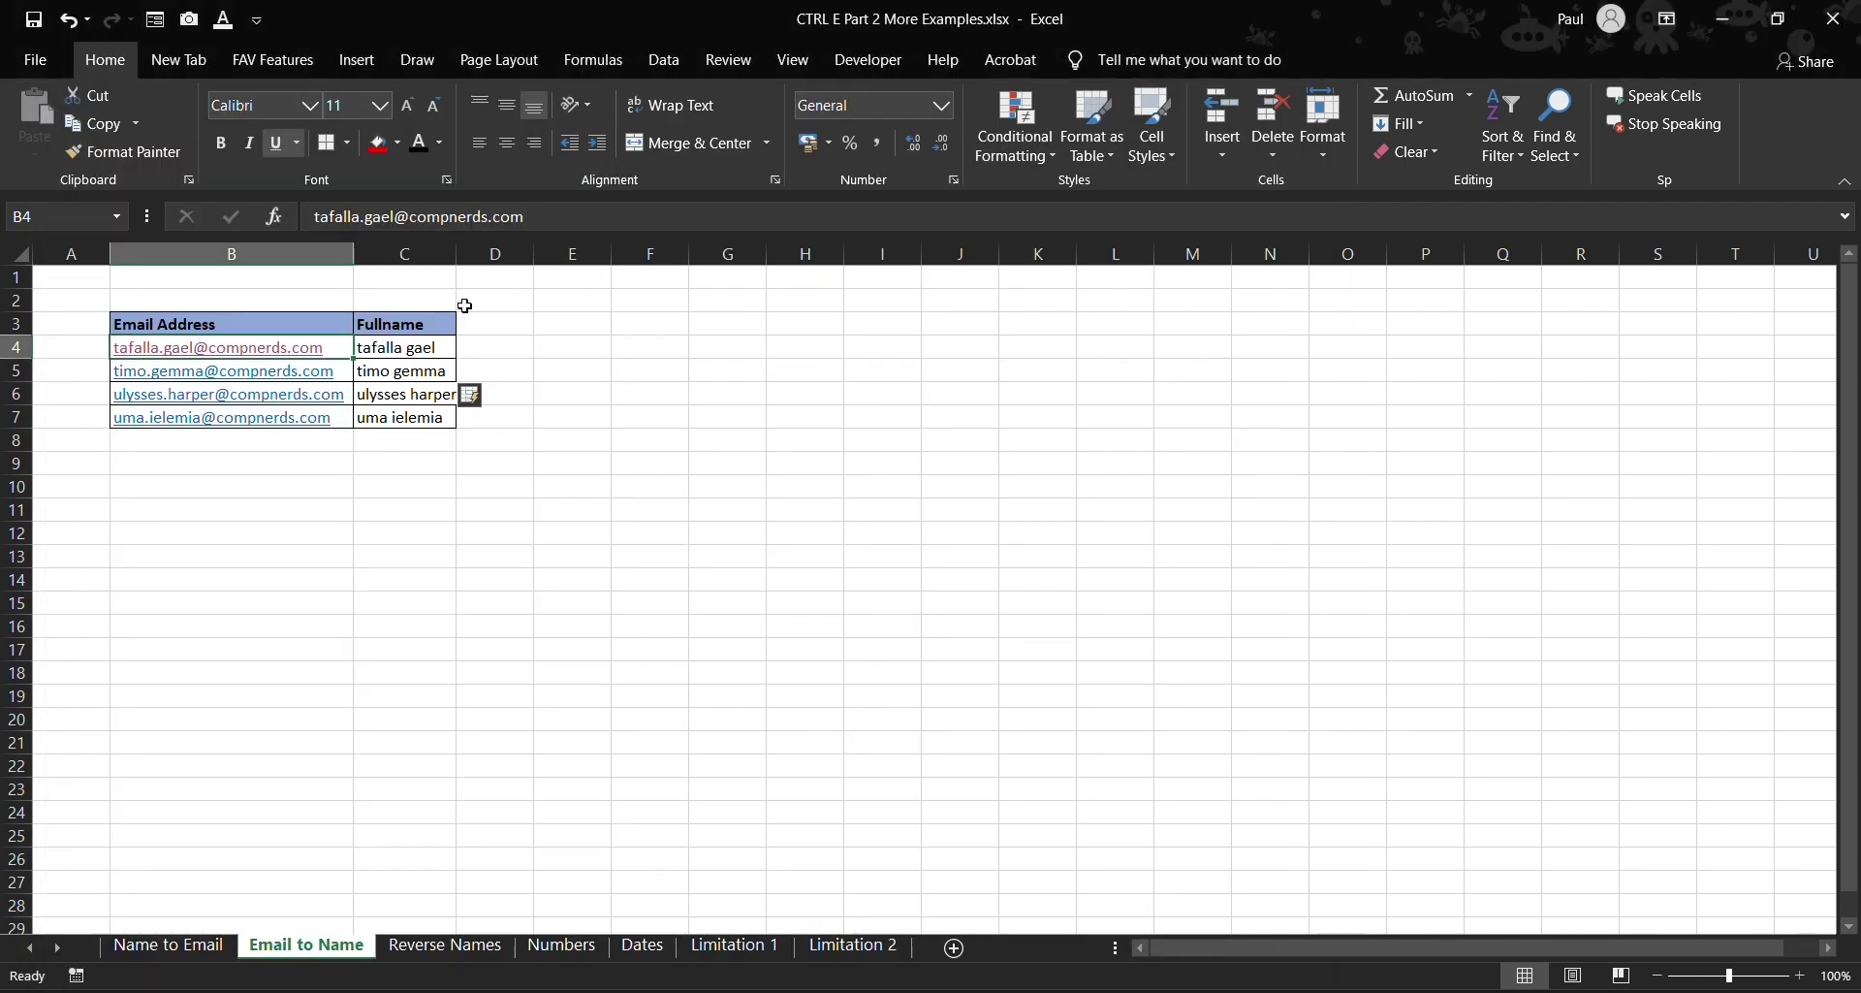
{"action": "left_click_drag", "start_coordinate": [274, 443], "coordinate": [283, 348]}
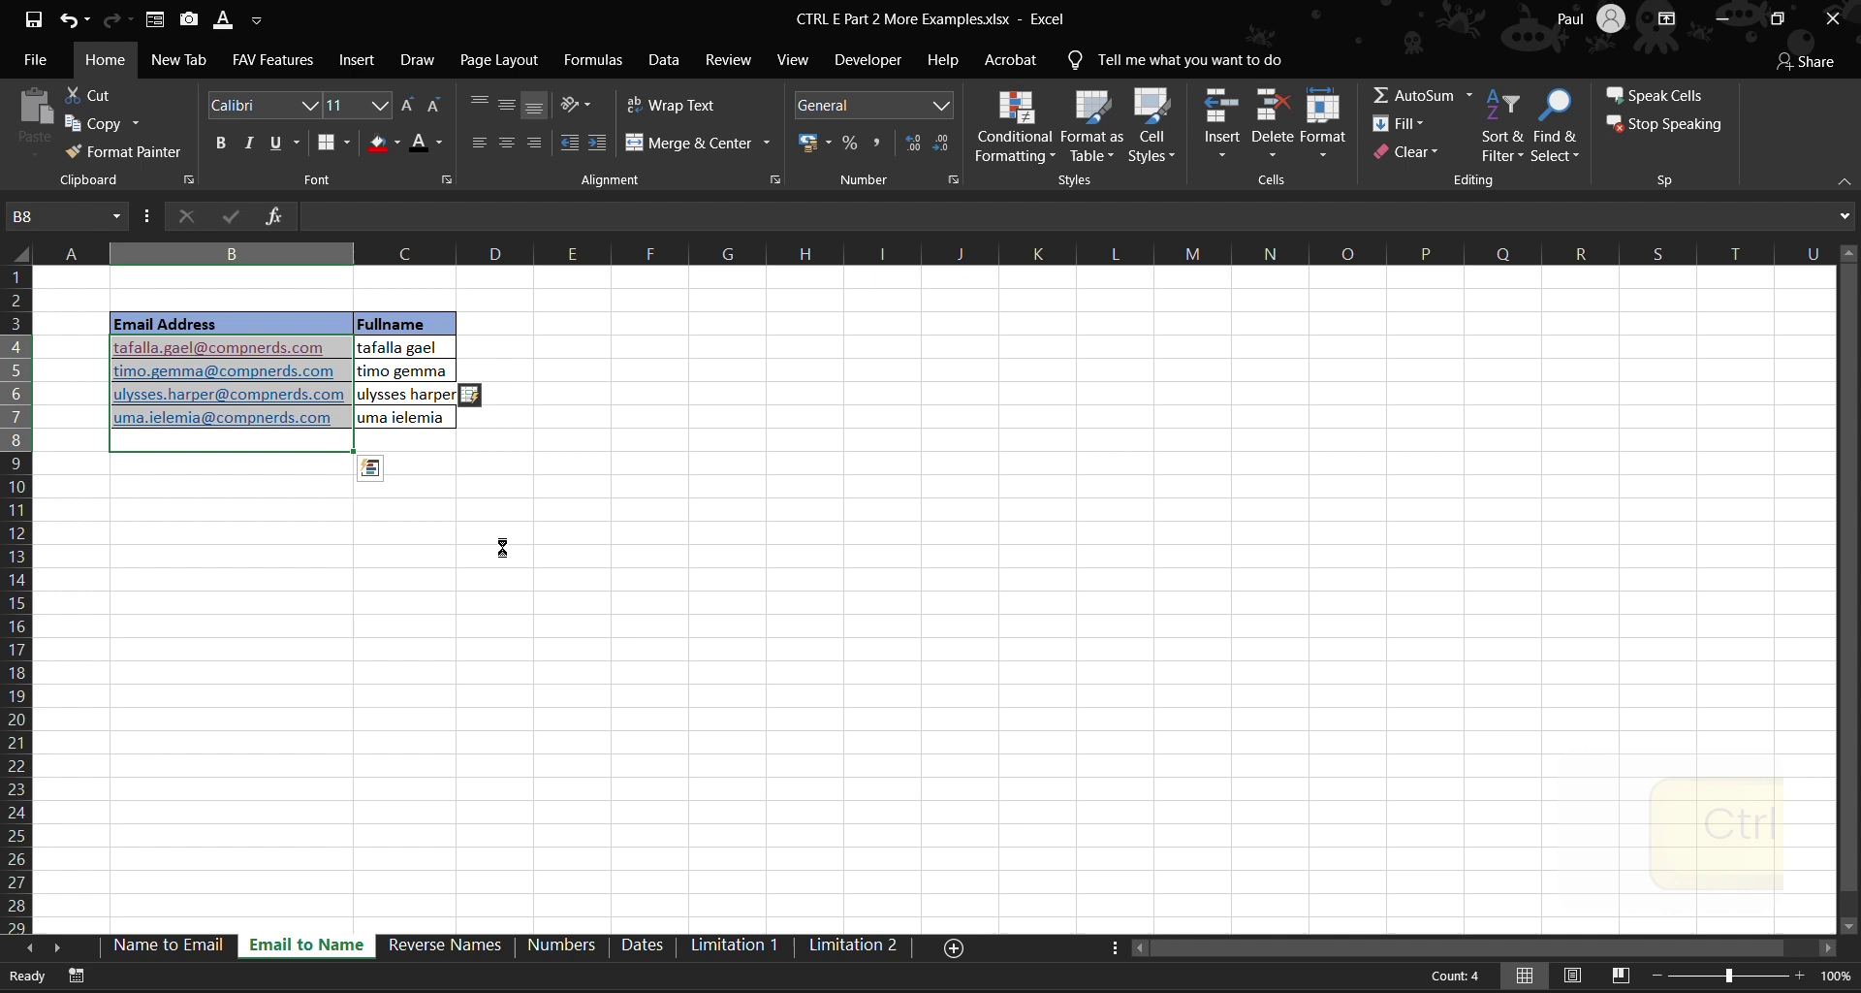
{"action": "key", "text": "ctrl+c"}
{"action": "left_click", "coordinate": [445, 945]}
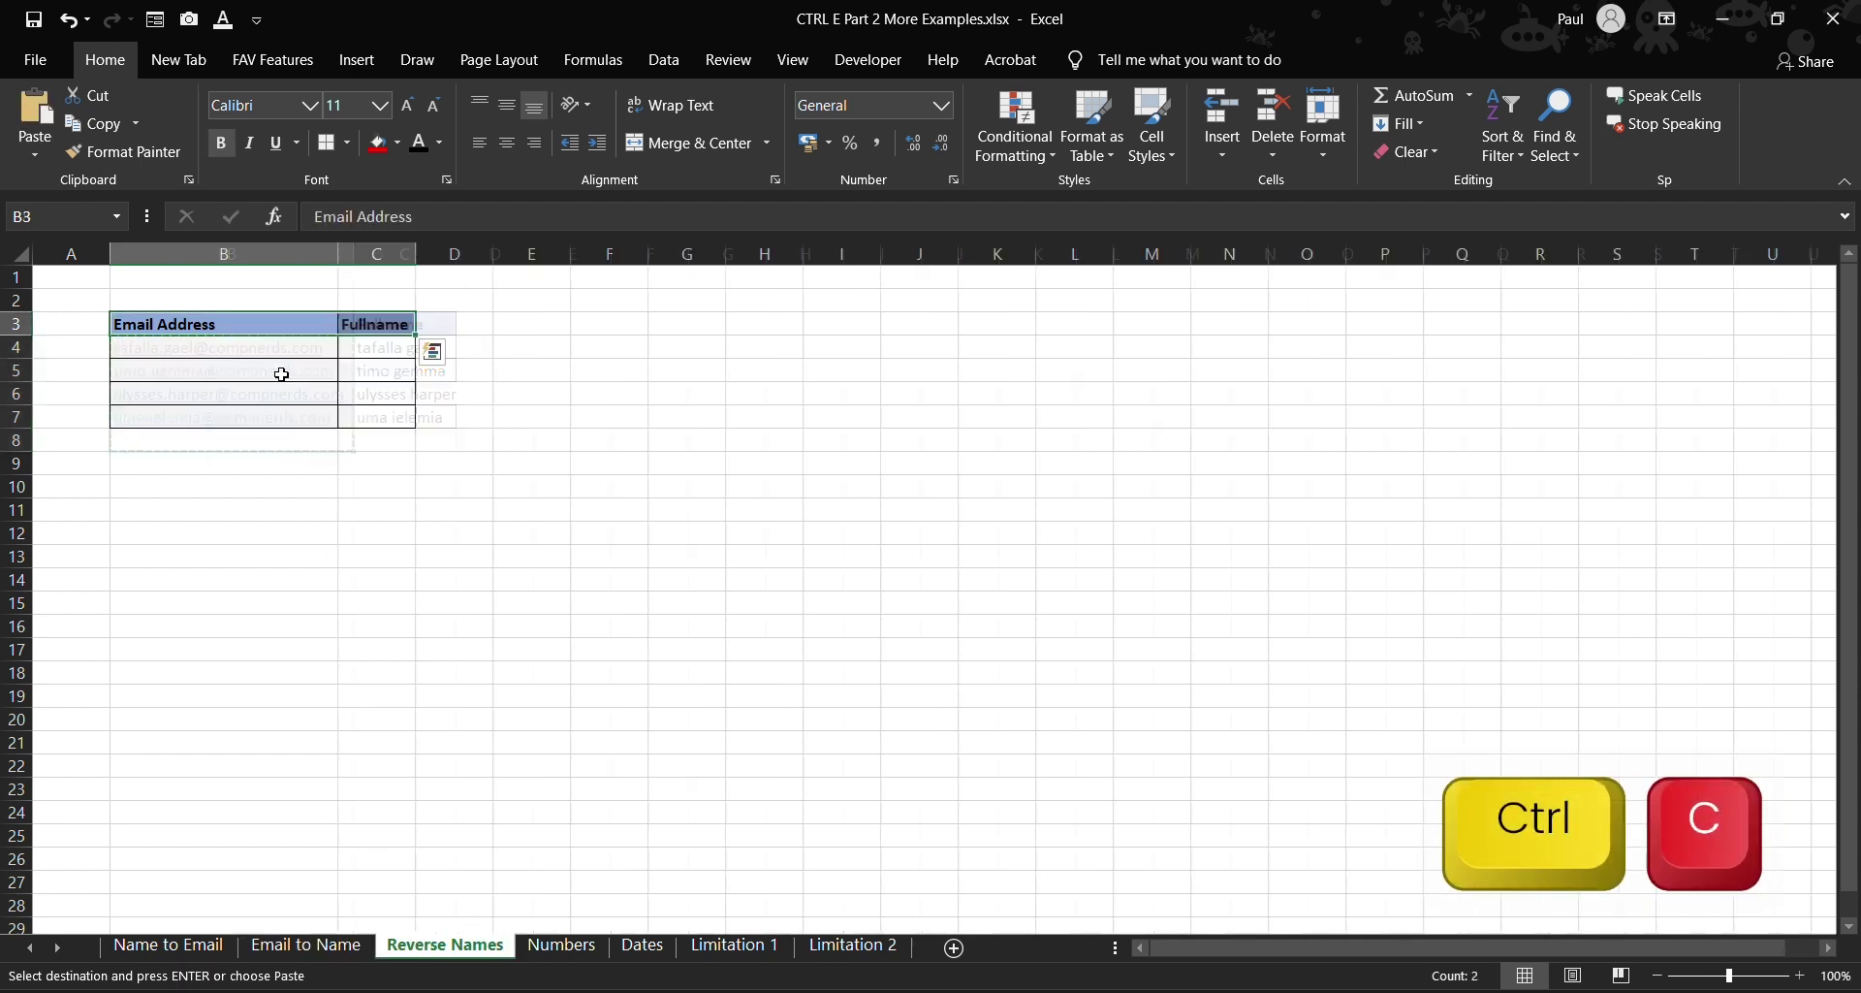
{"action": "left_click", "coordinate": [204, 349]}
{"action": "right_click", "coordinate": [204, 354]}
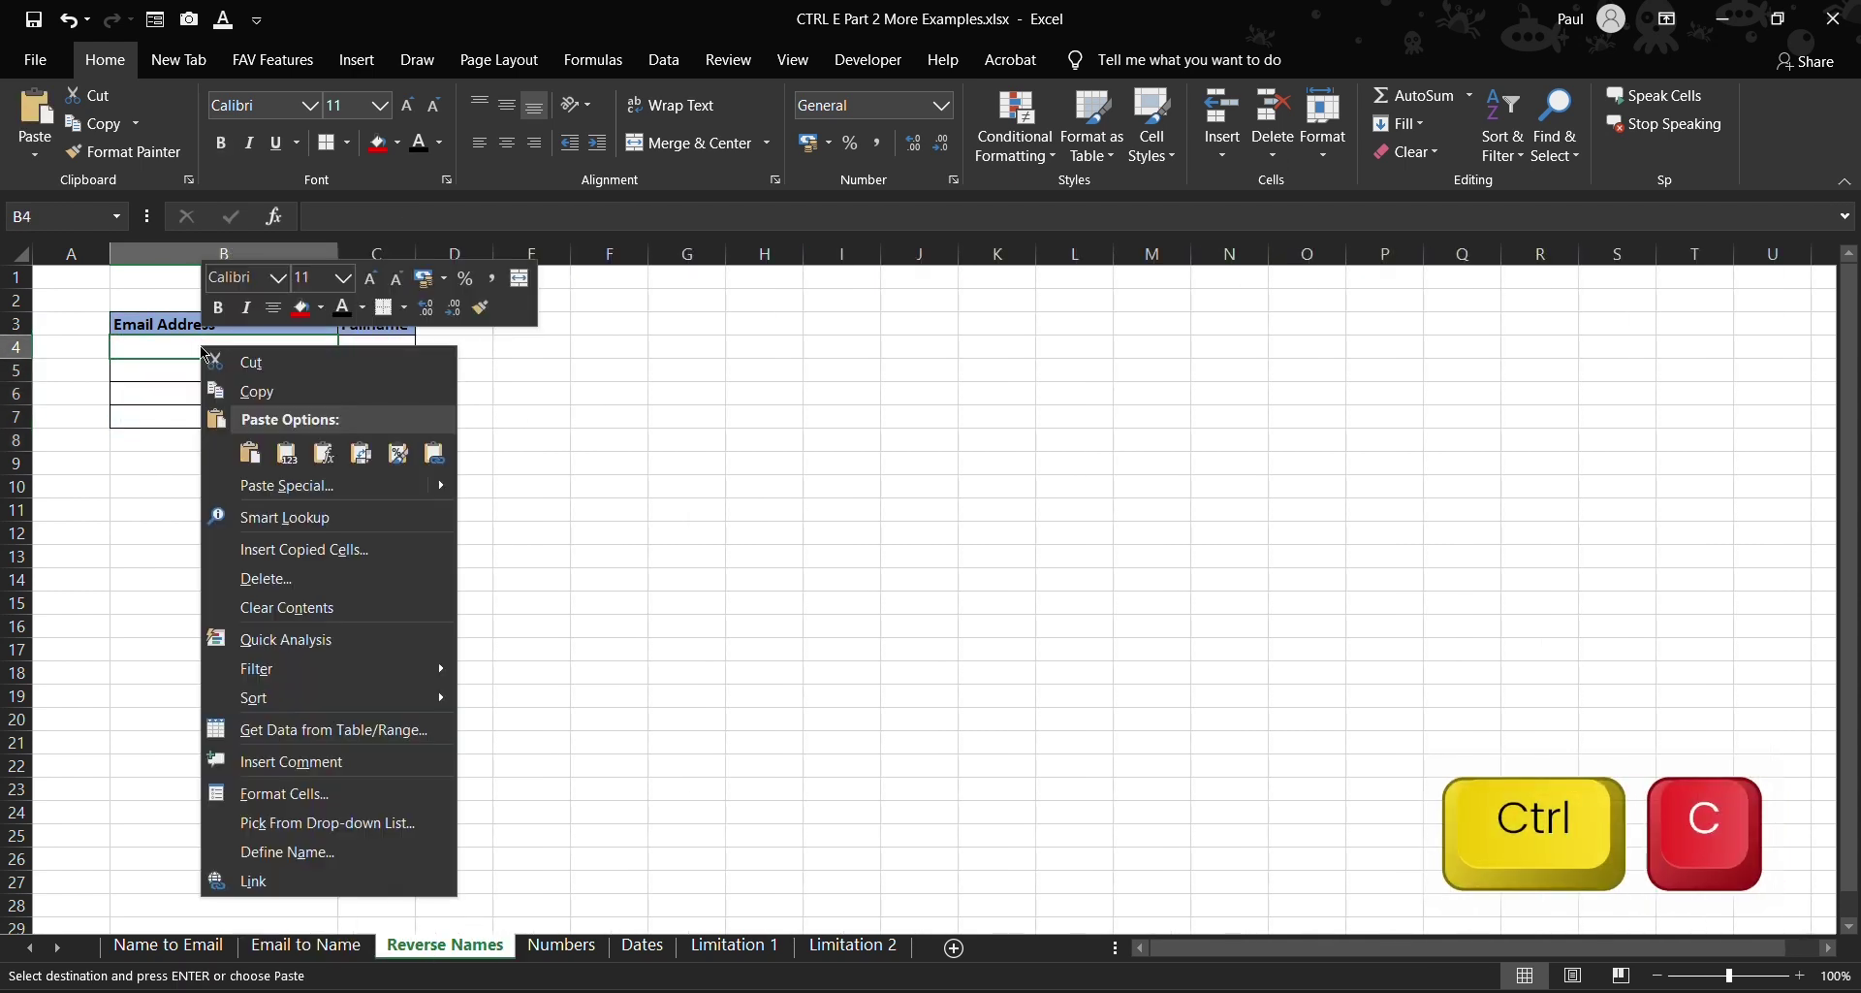
{"action": "left_click", "coordinate": [250, 452]}
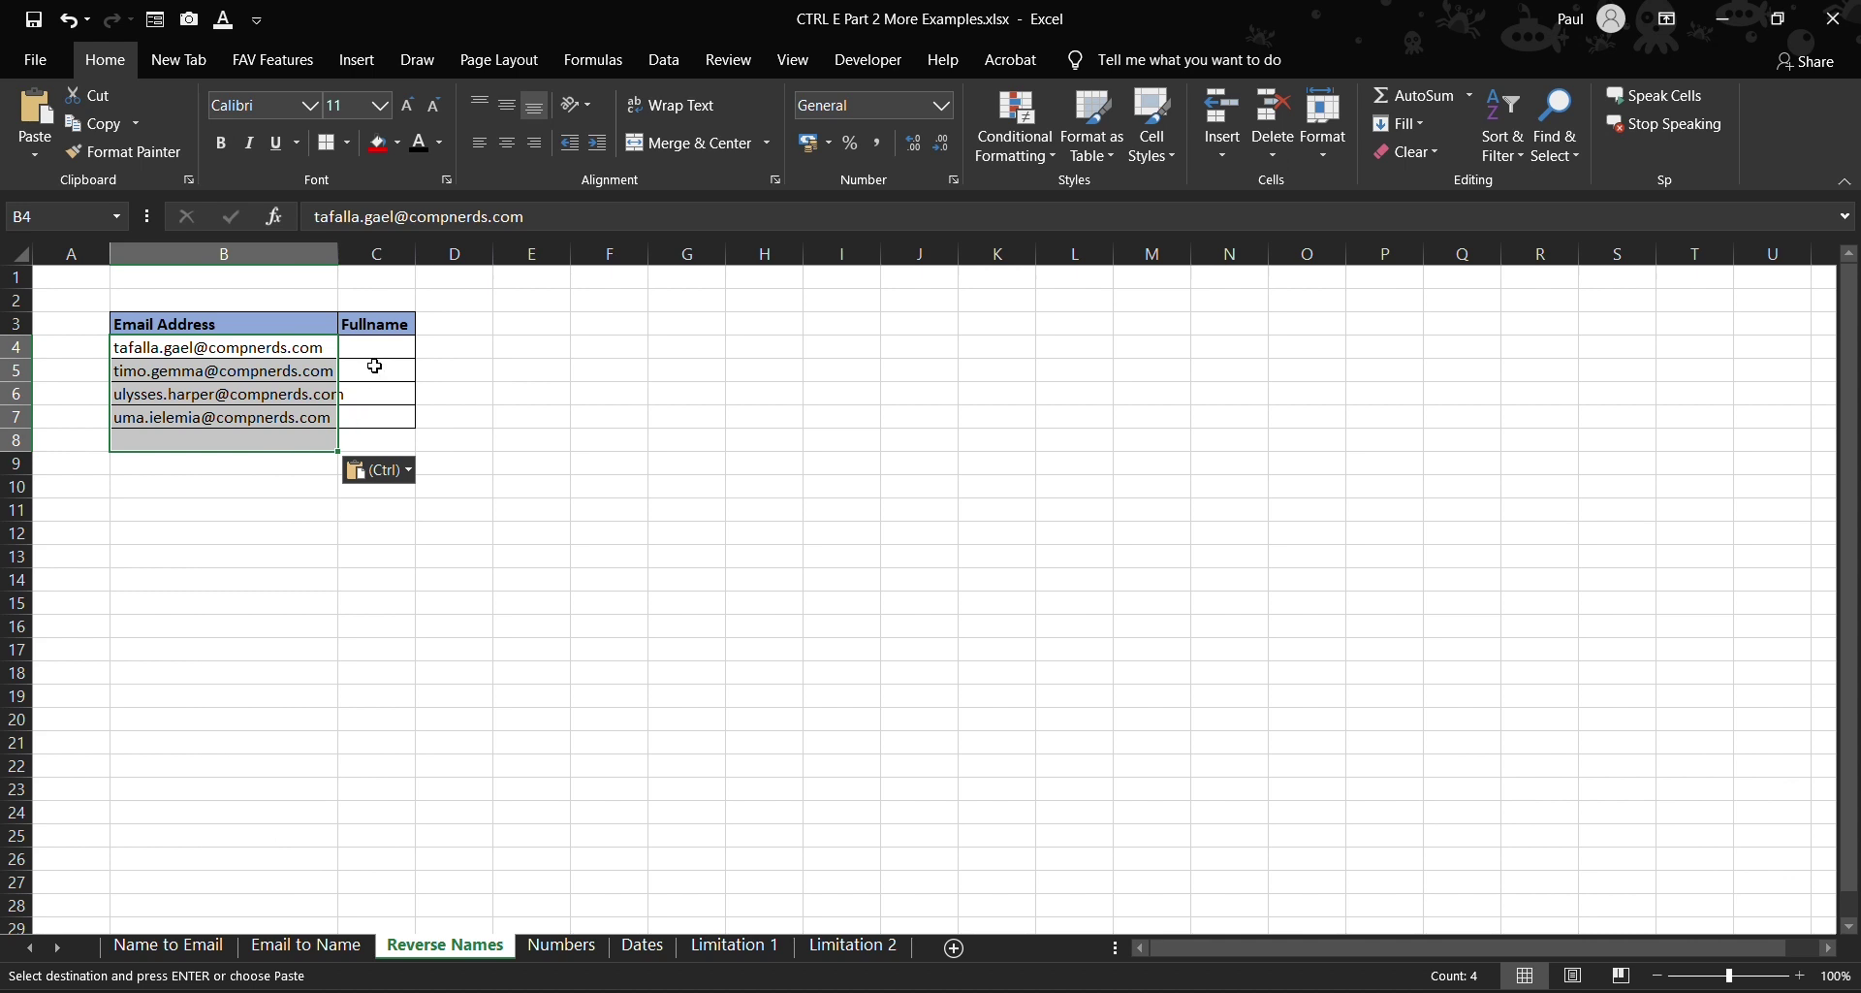
{"action": "key", "text": "ctrl+z"}
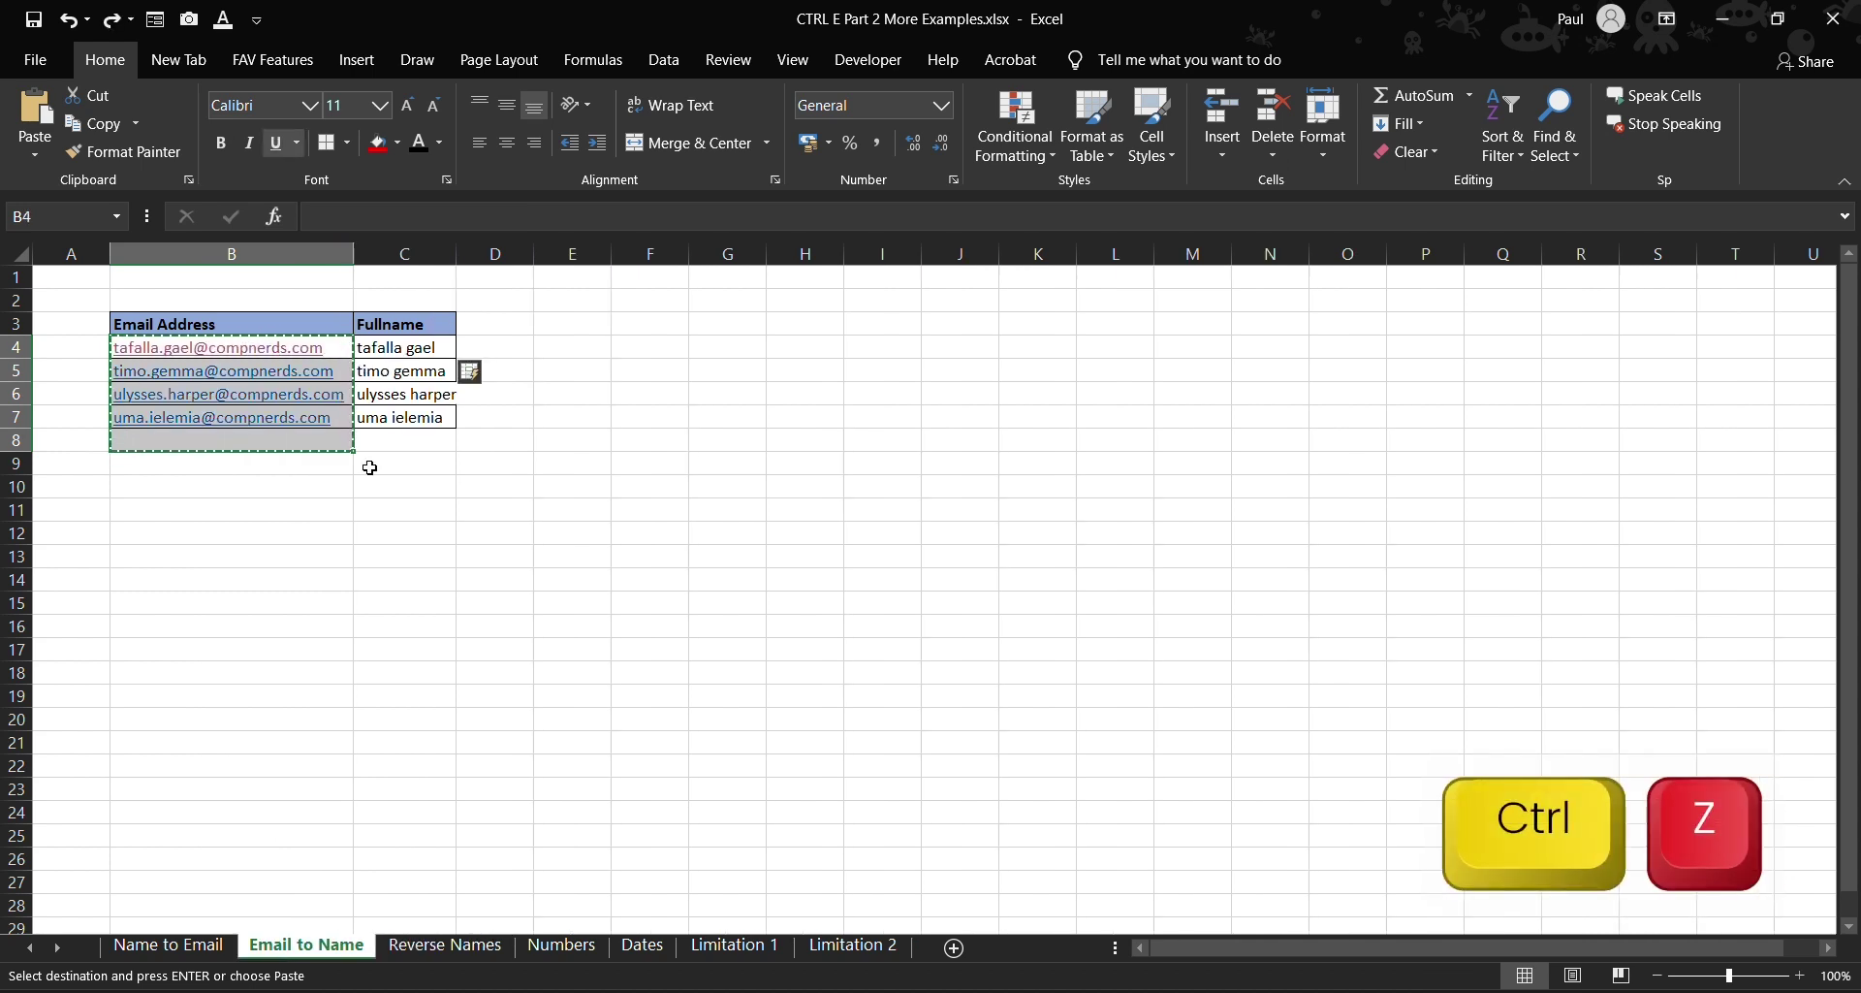
- Paste just the four email addresses into B4 and autofit column B
{"action": "key", "text": "ctrl+c"}
{"action": "left_click", "coordinate": [445, 946]}
{"action": "left_click", "coordinate": [217, 344]}
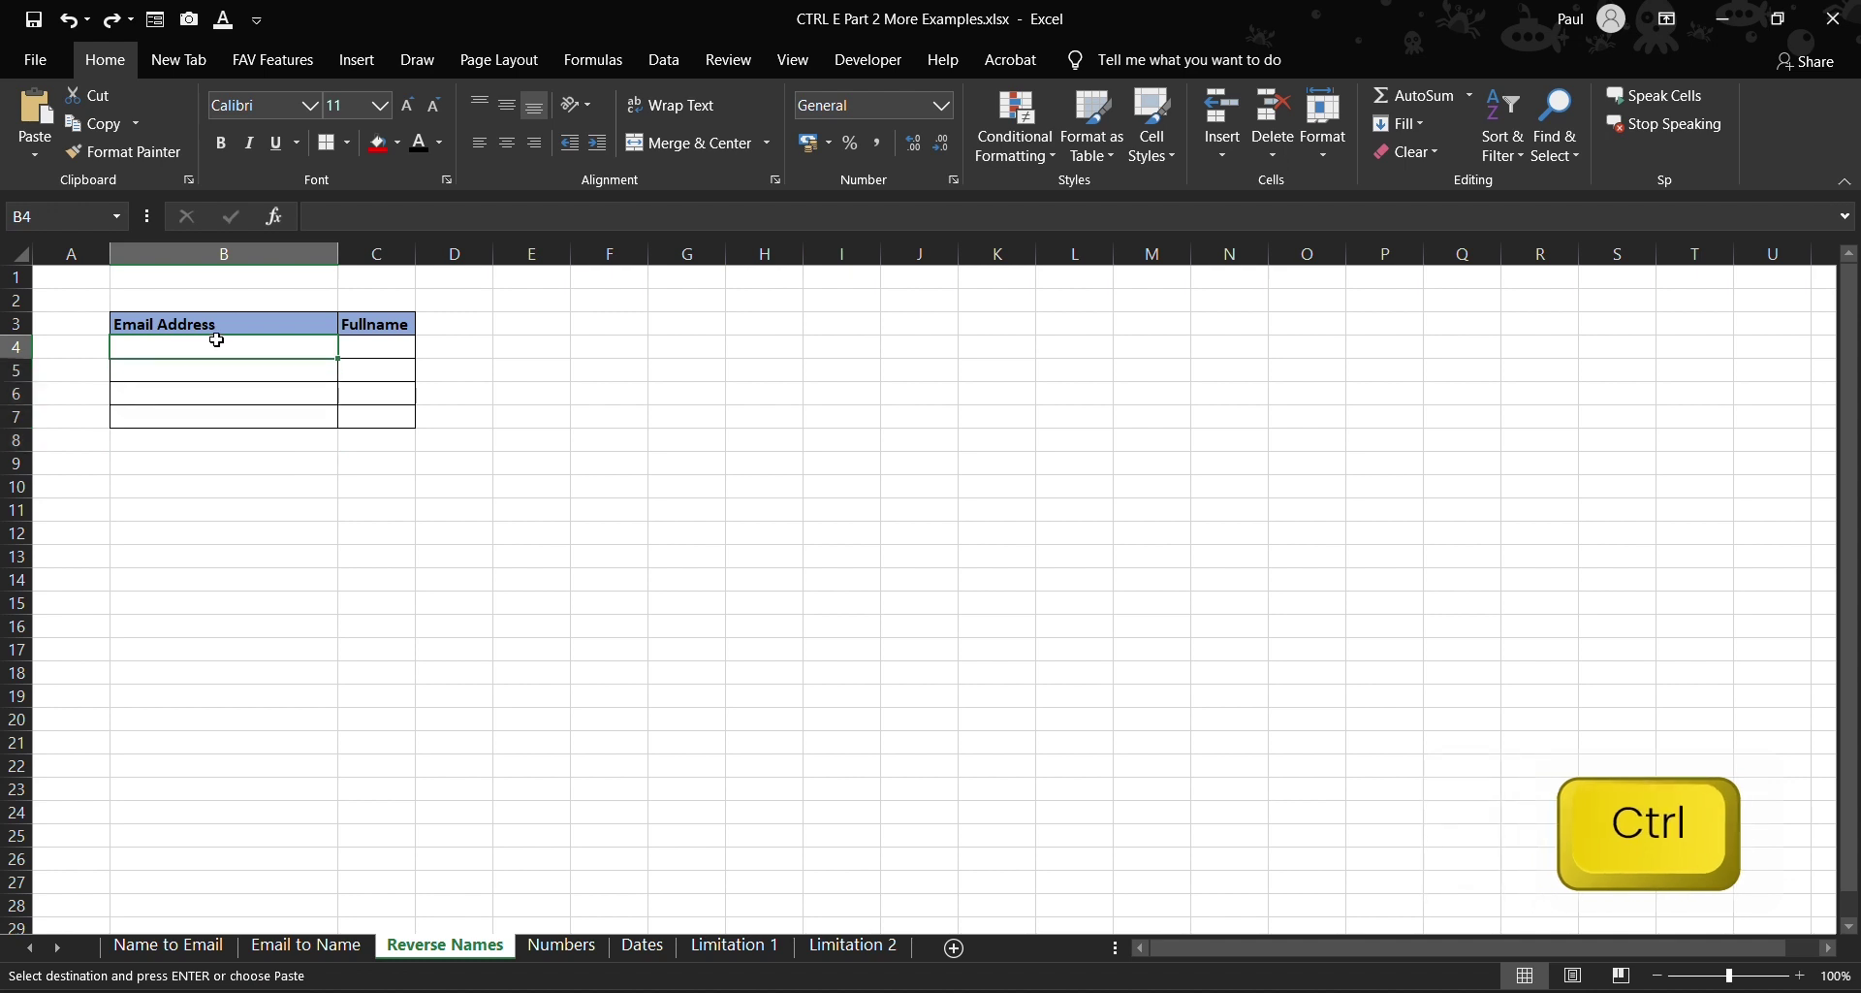
{"action": "key", "text": "ctrl+v"}
{"action": "left_click", "coordinate": [578, 456]}
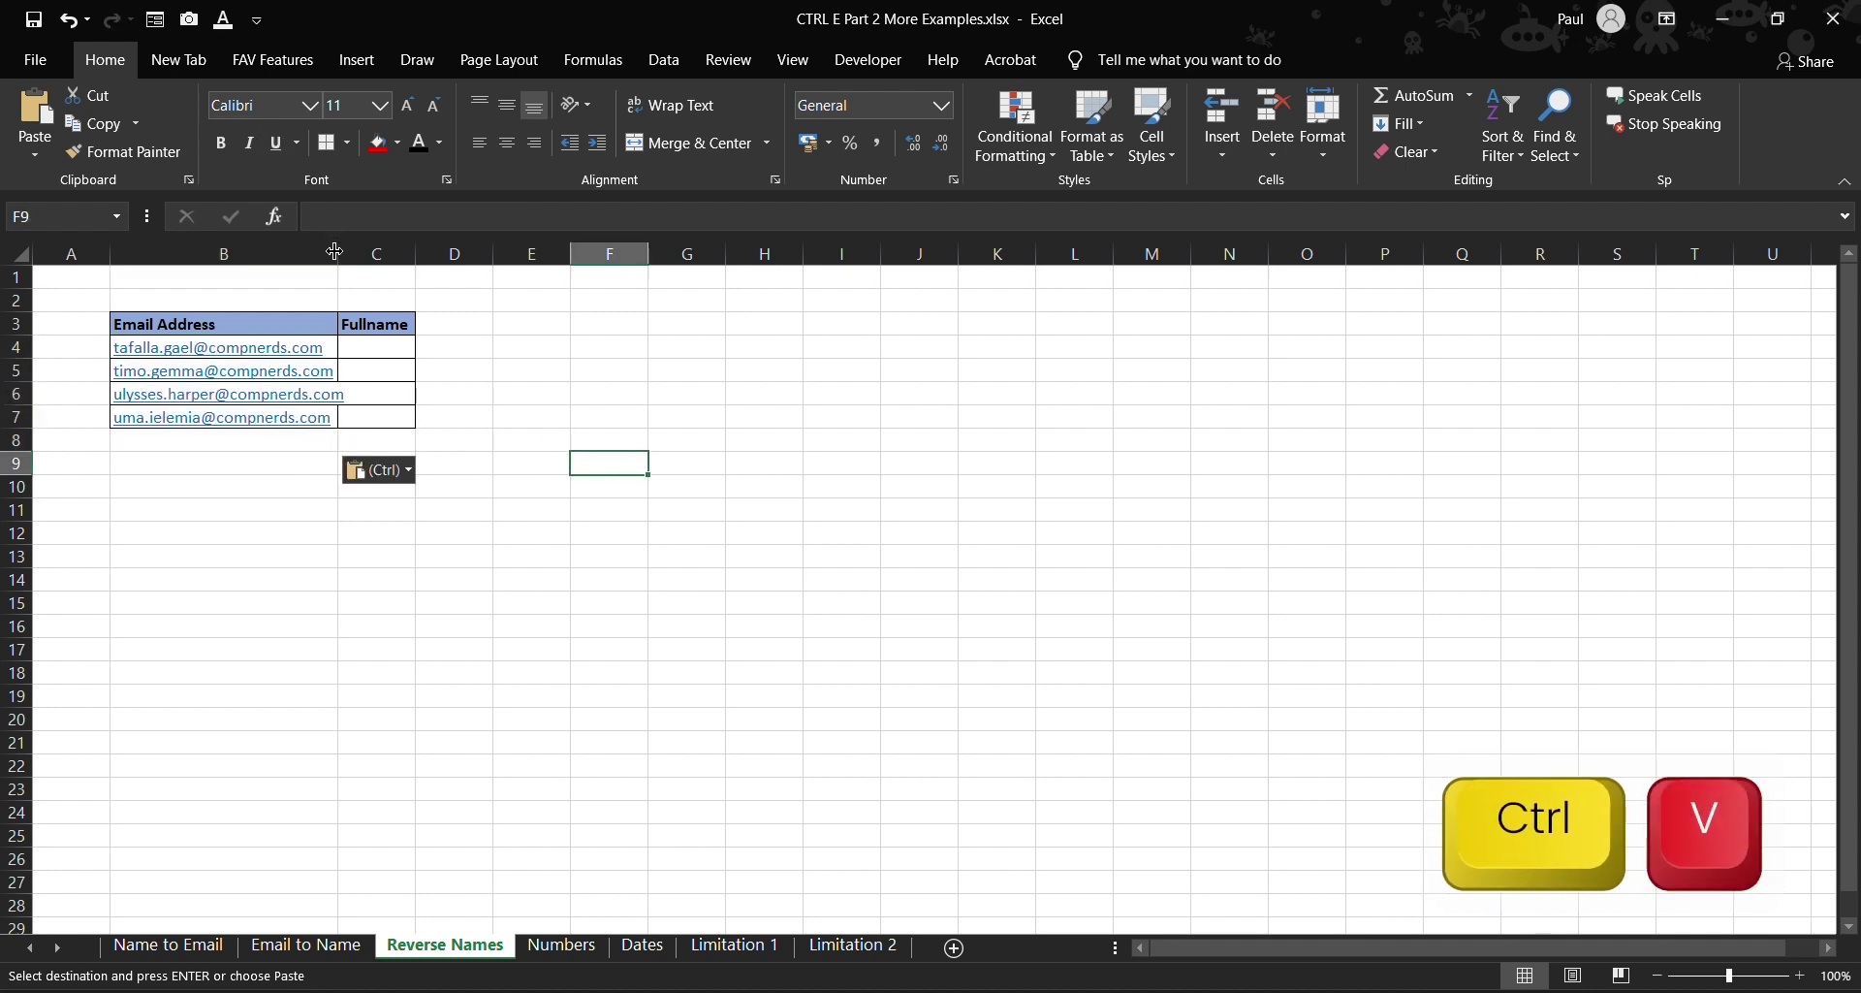
{"action": "double_click", "coordinate": [337, 253]}
- Enter the first full name surname-first in C4, Flash Fill the rest, and fit column C
{"action": "left_click", "coordinate": [390, 353]}
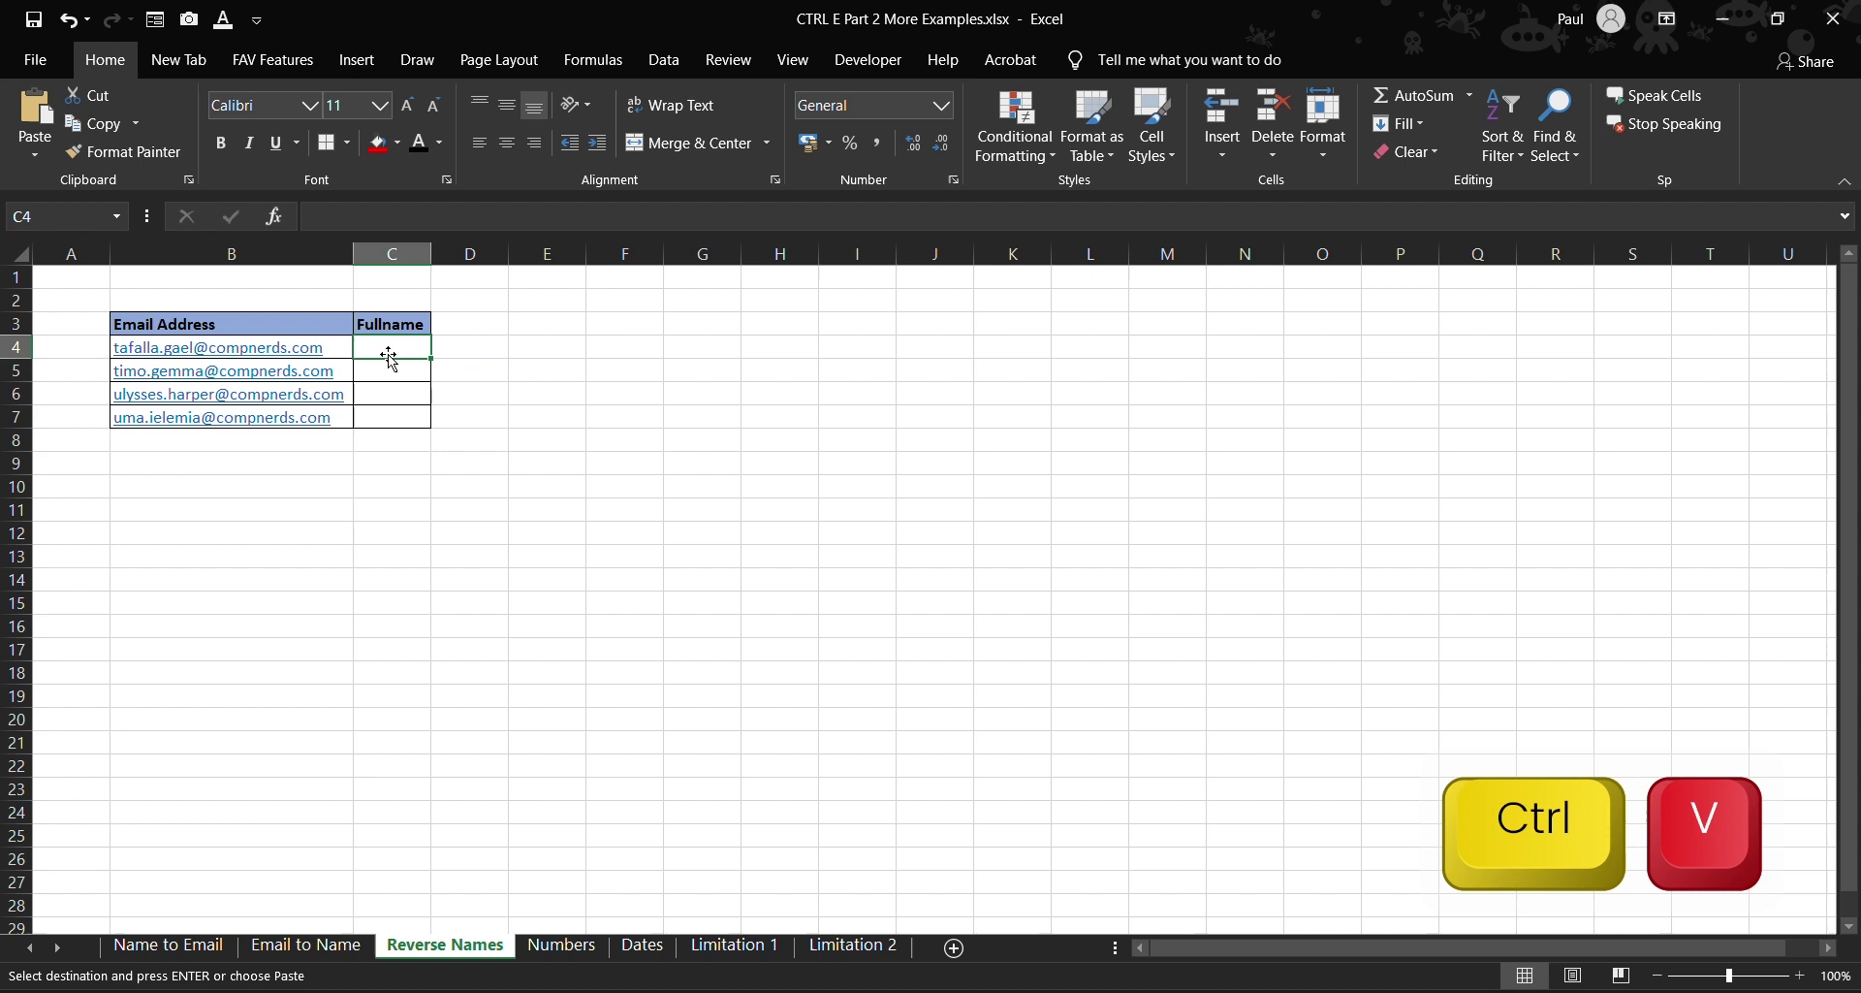
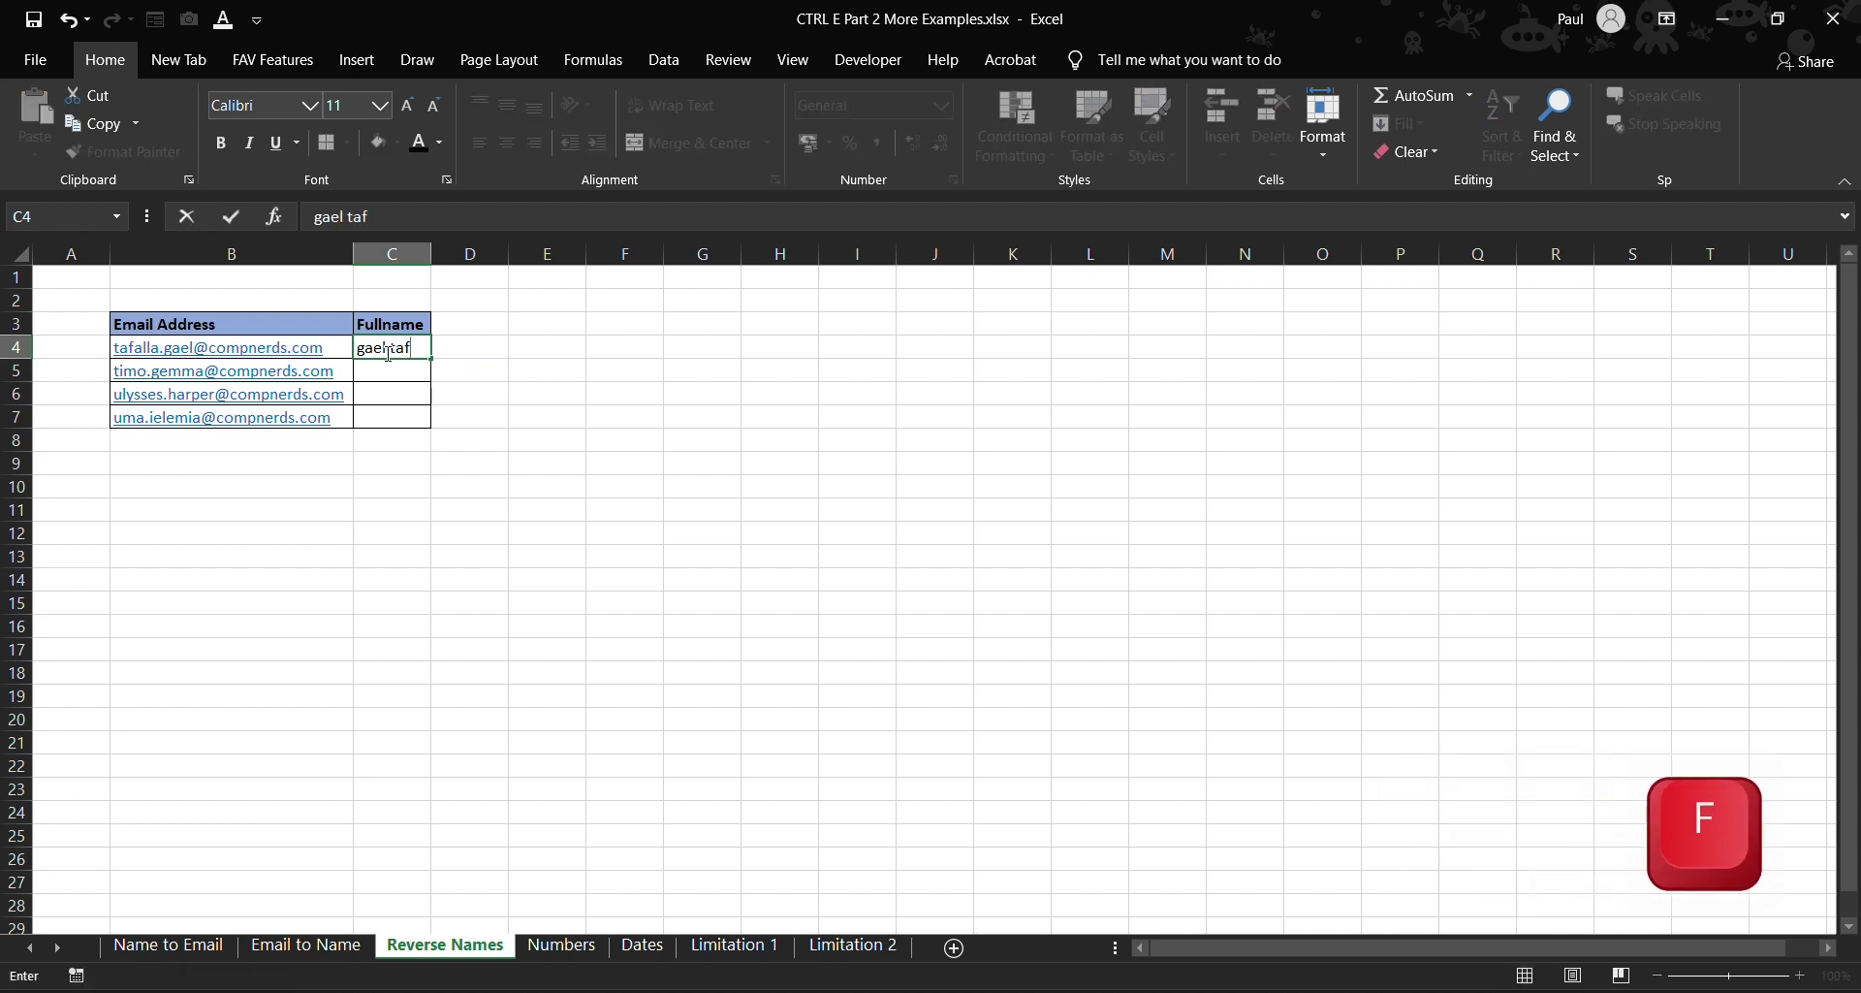
{"action": "left_click", "coordinate": [407, 370]}
{"action": "left_click_drag", "start_coordinate": [432, 254], "coordinate": [441, 254]}
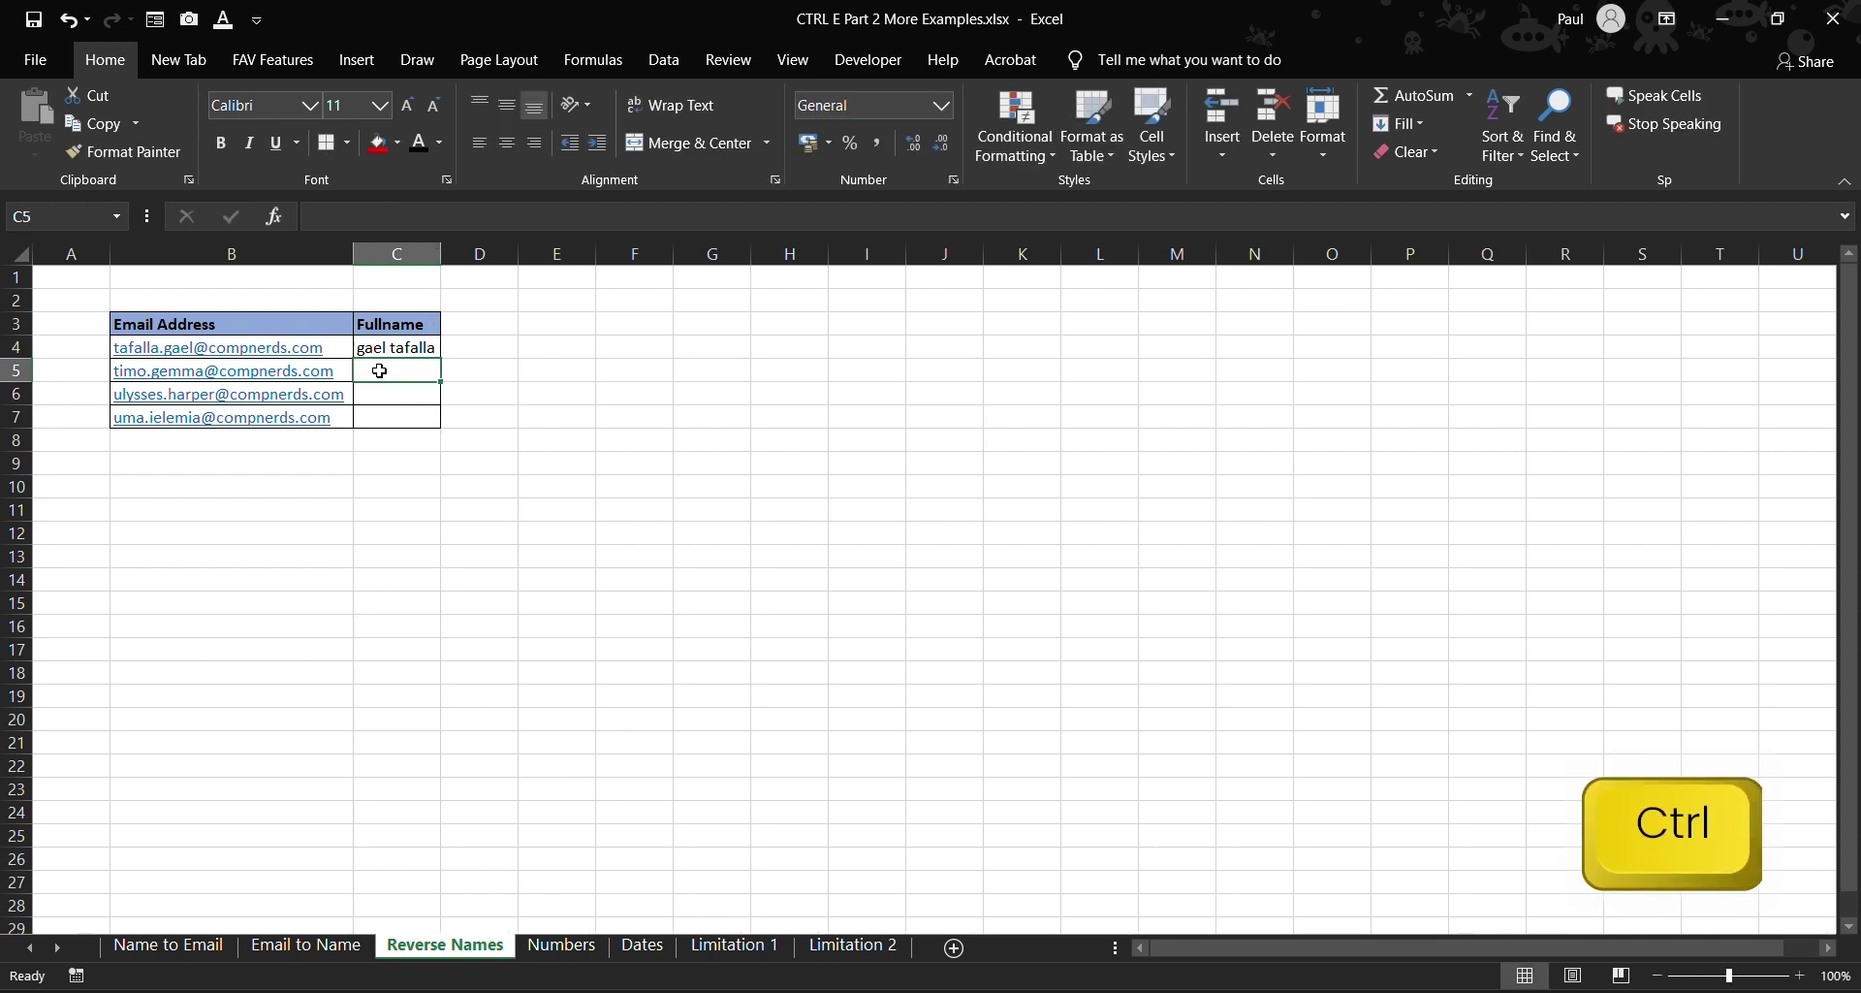
{"action": "key", "text": "ctrl+e"}
{"action": "left_click", "coordinate": [581, 466]}
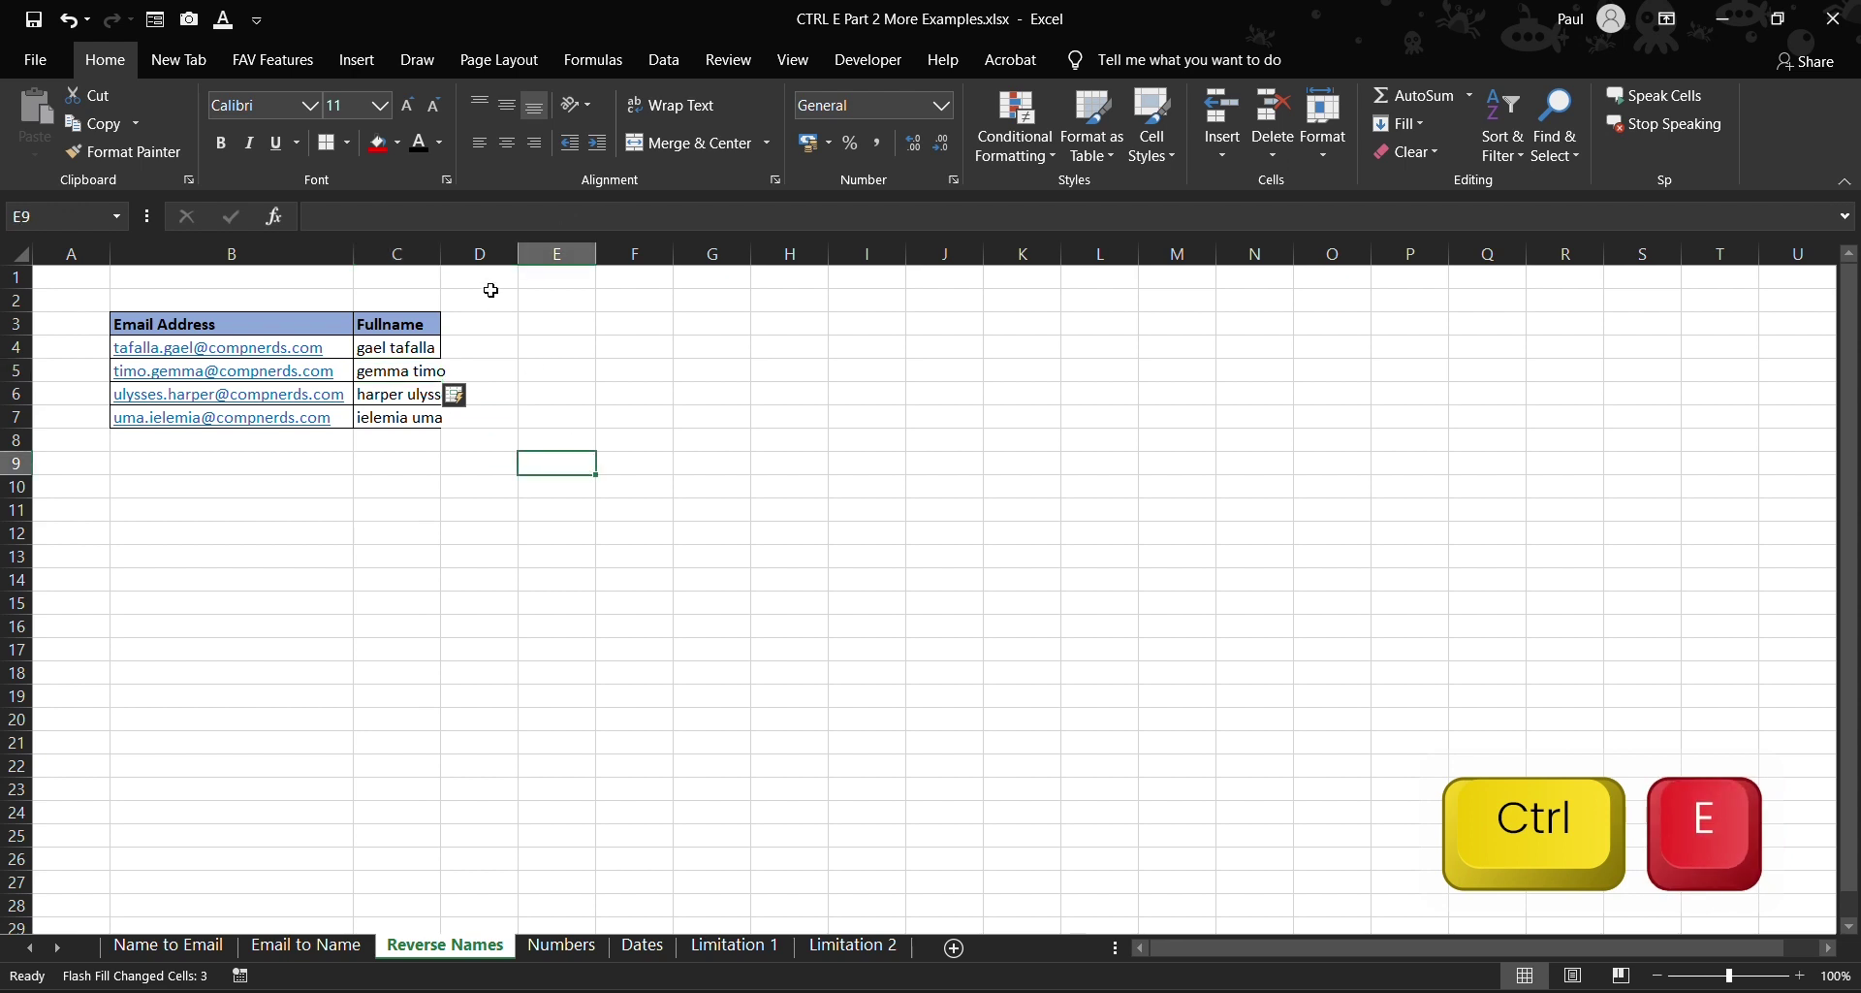
{"action": "double_click", "coordinate": [443, 254]}
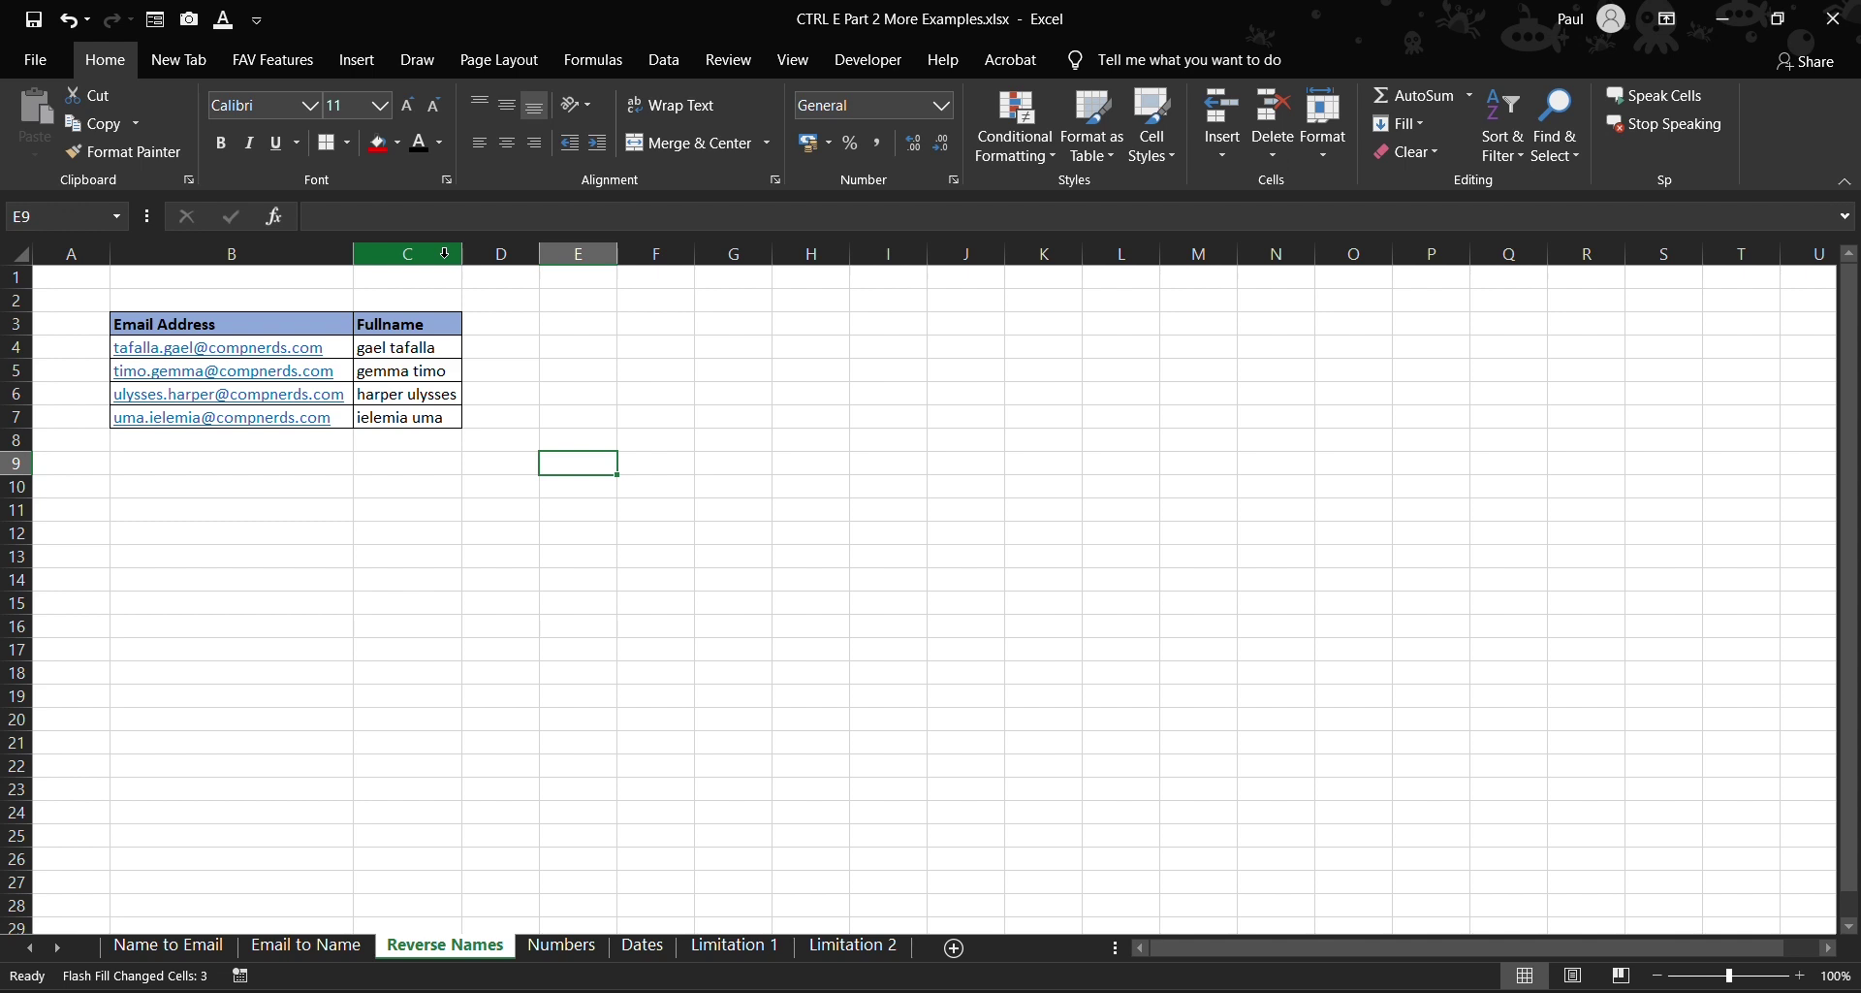
- On the Numbers sheet, Flash Fill from C5 to format all phone numbers with bracketed area codes
{"action": "left_click", "coordinate": [554, 947]}
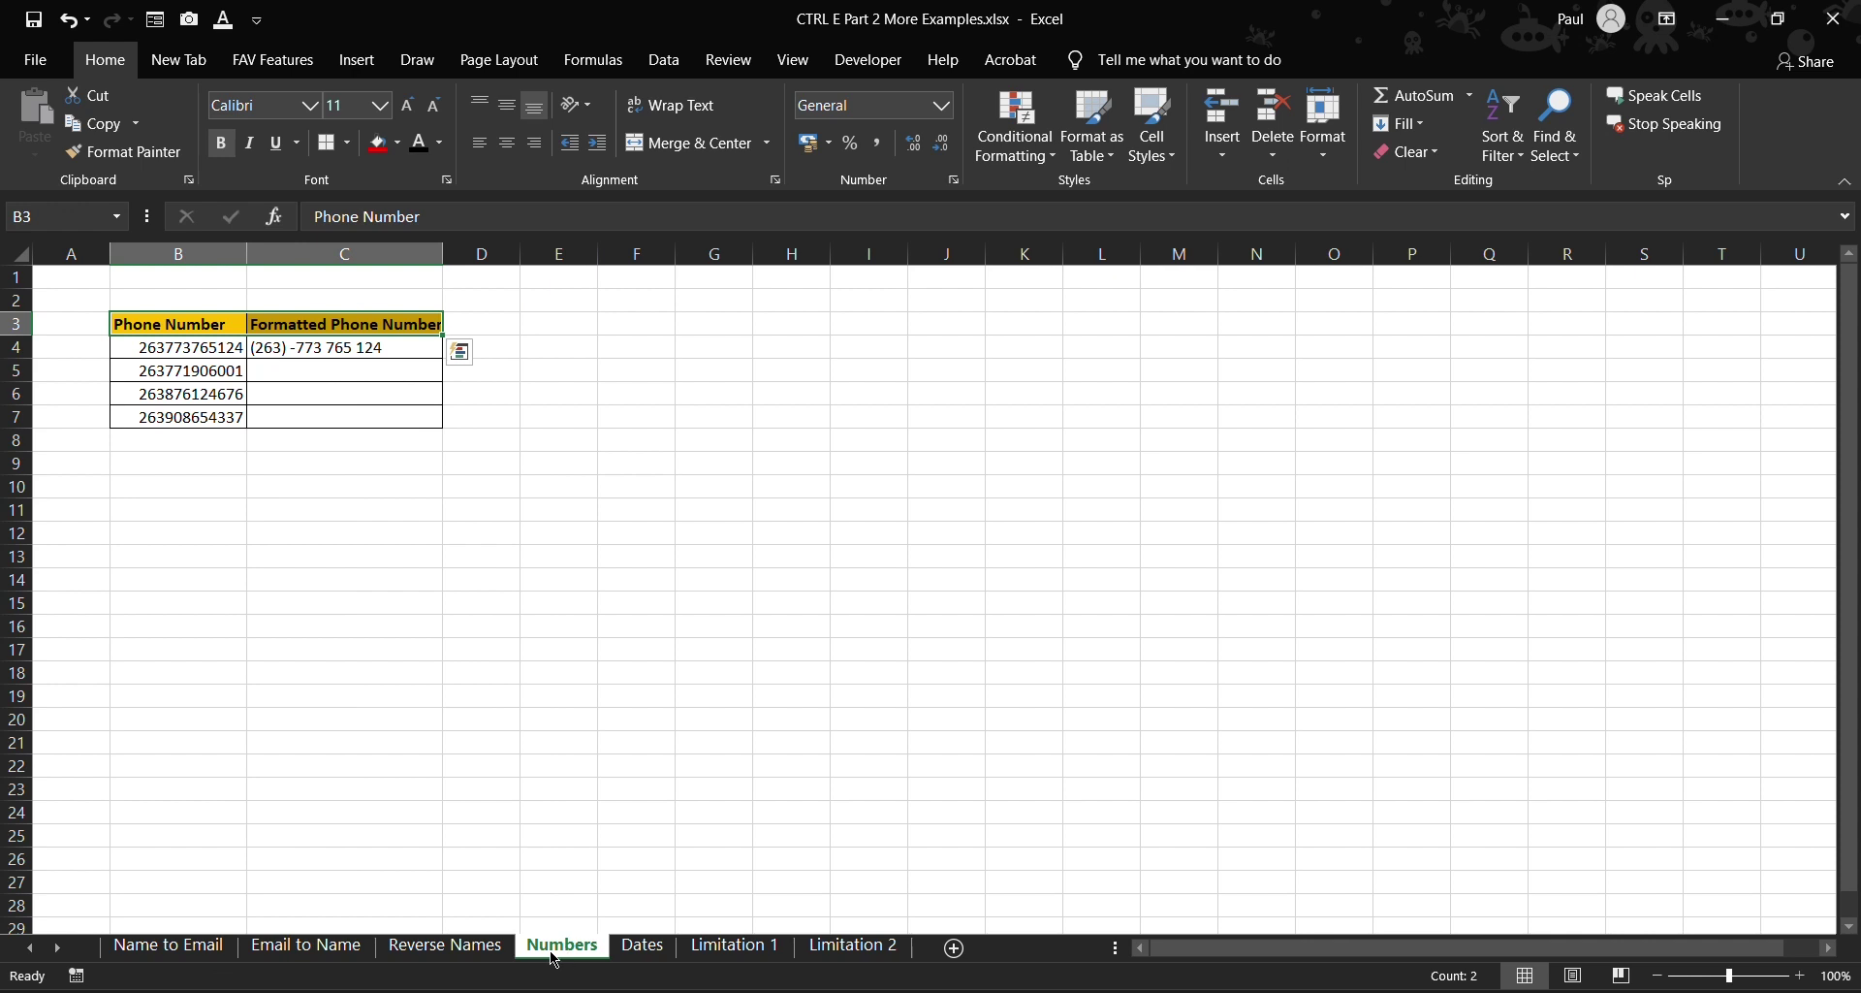
{"action": "left_click", "coordinate": [230, 366]}
{"action": "left_click", "coordinate": [355, 343]}
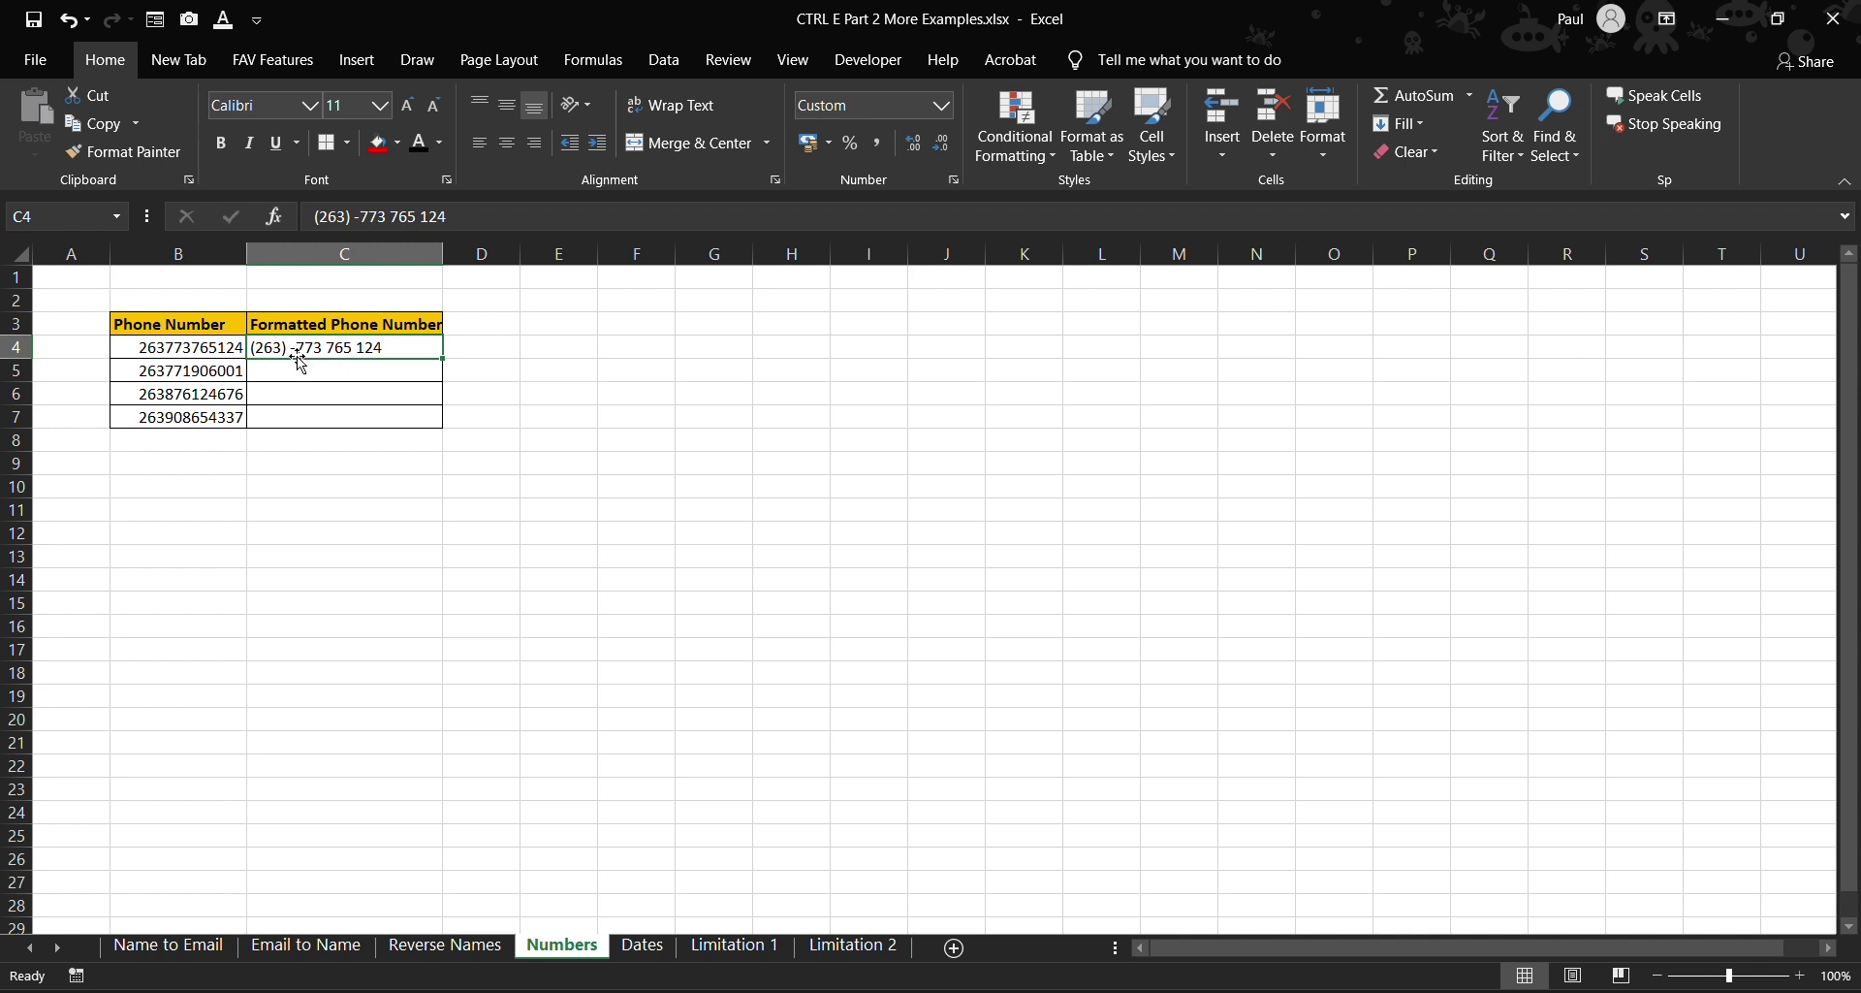
{"action": "left_click", "coordinate": [310, 369]}
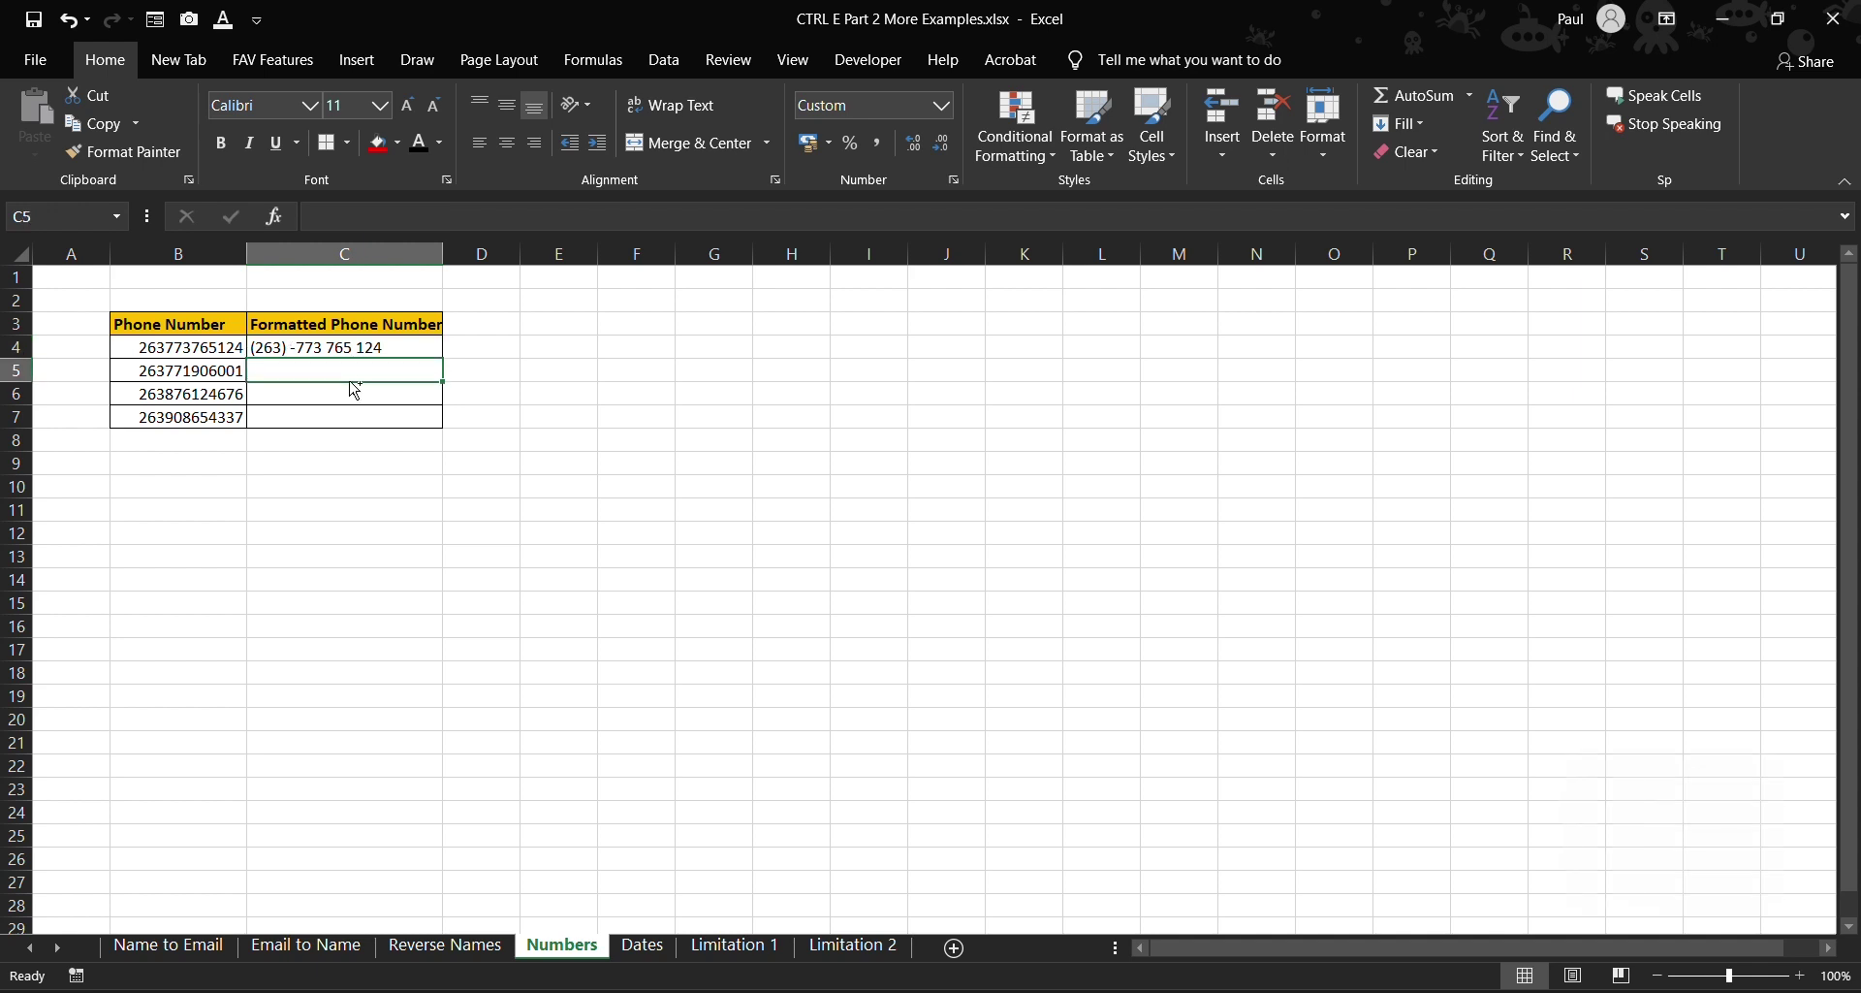
{"action": "key", "text": "ctrl+e"}
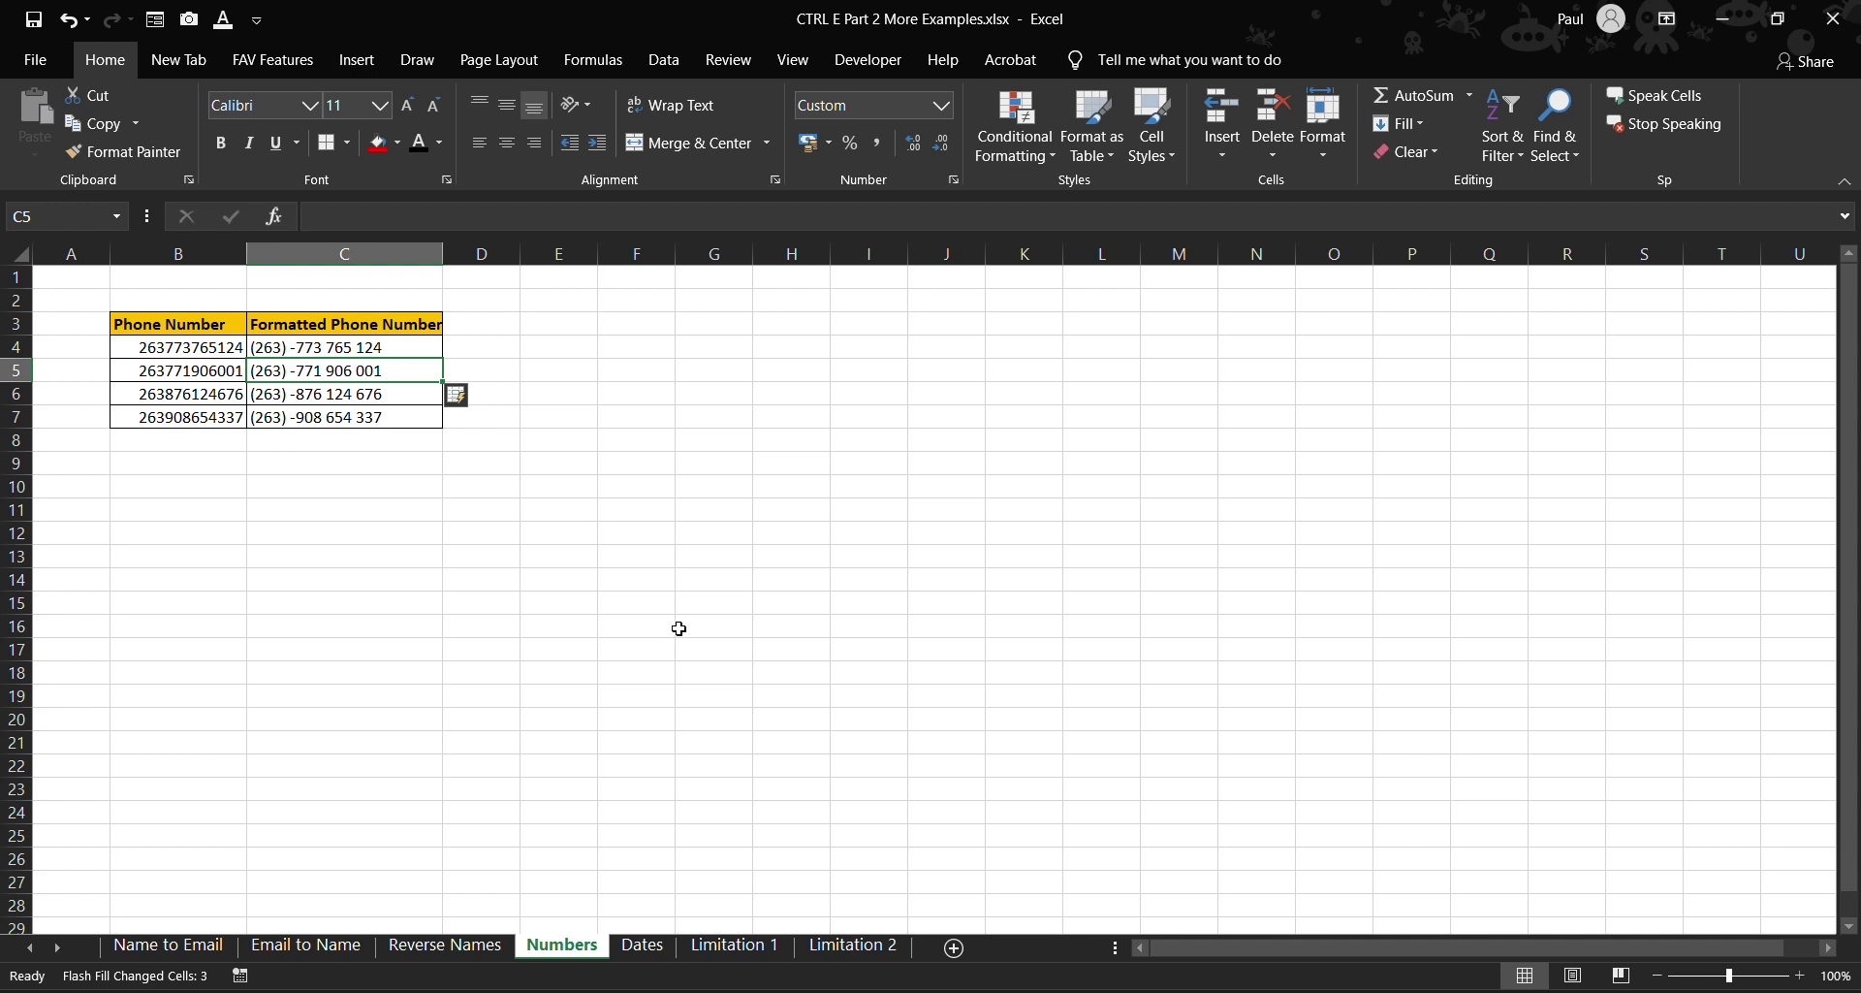
- On the Dates sheet, enter month 6 in C3 and Flash Fill the Month Enrolled column
{"action": "left_click", "coordinate": [640, 945]}
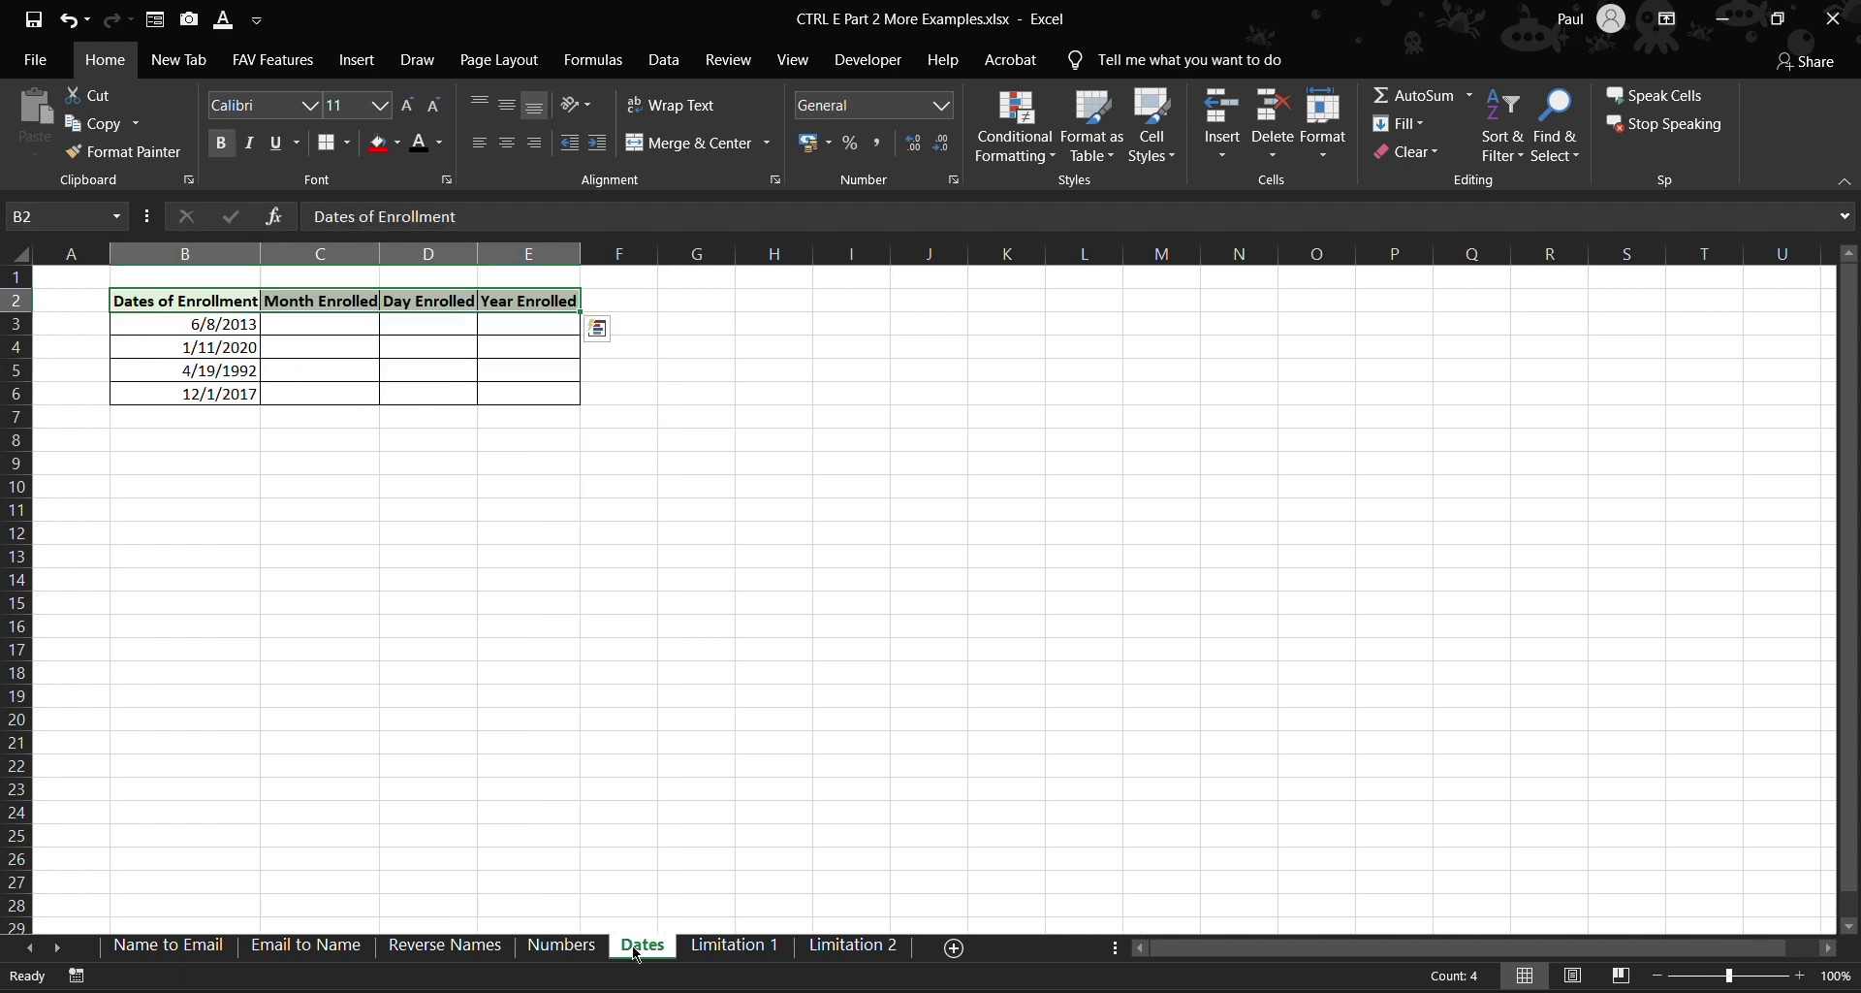
{"action": "left_click", "coordinate": [322, 320]}
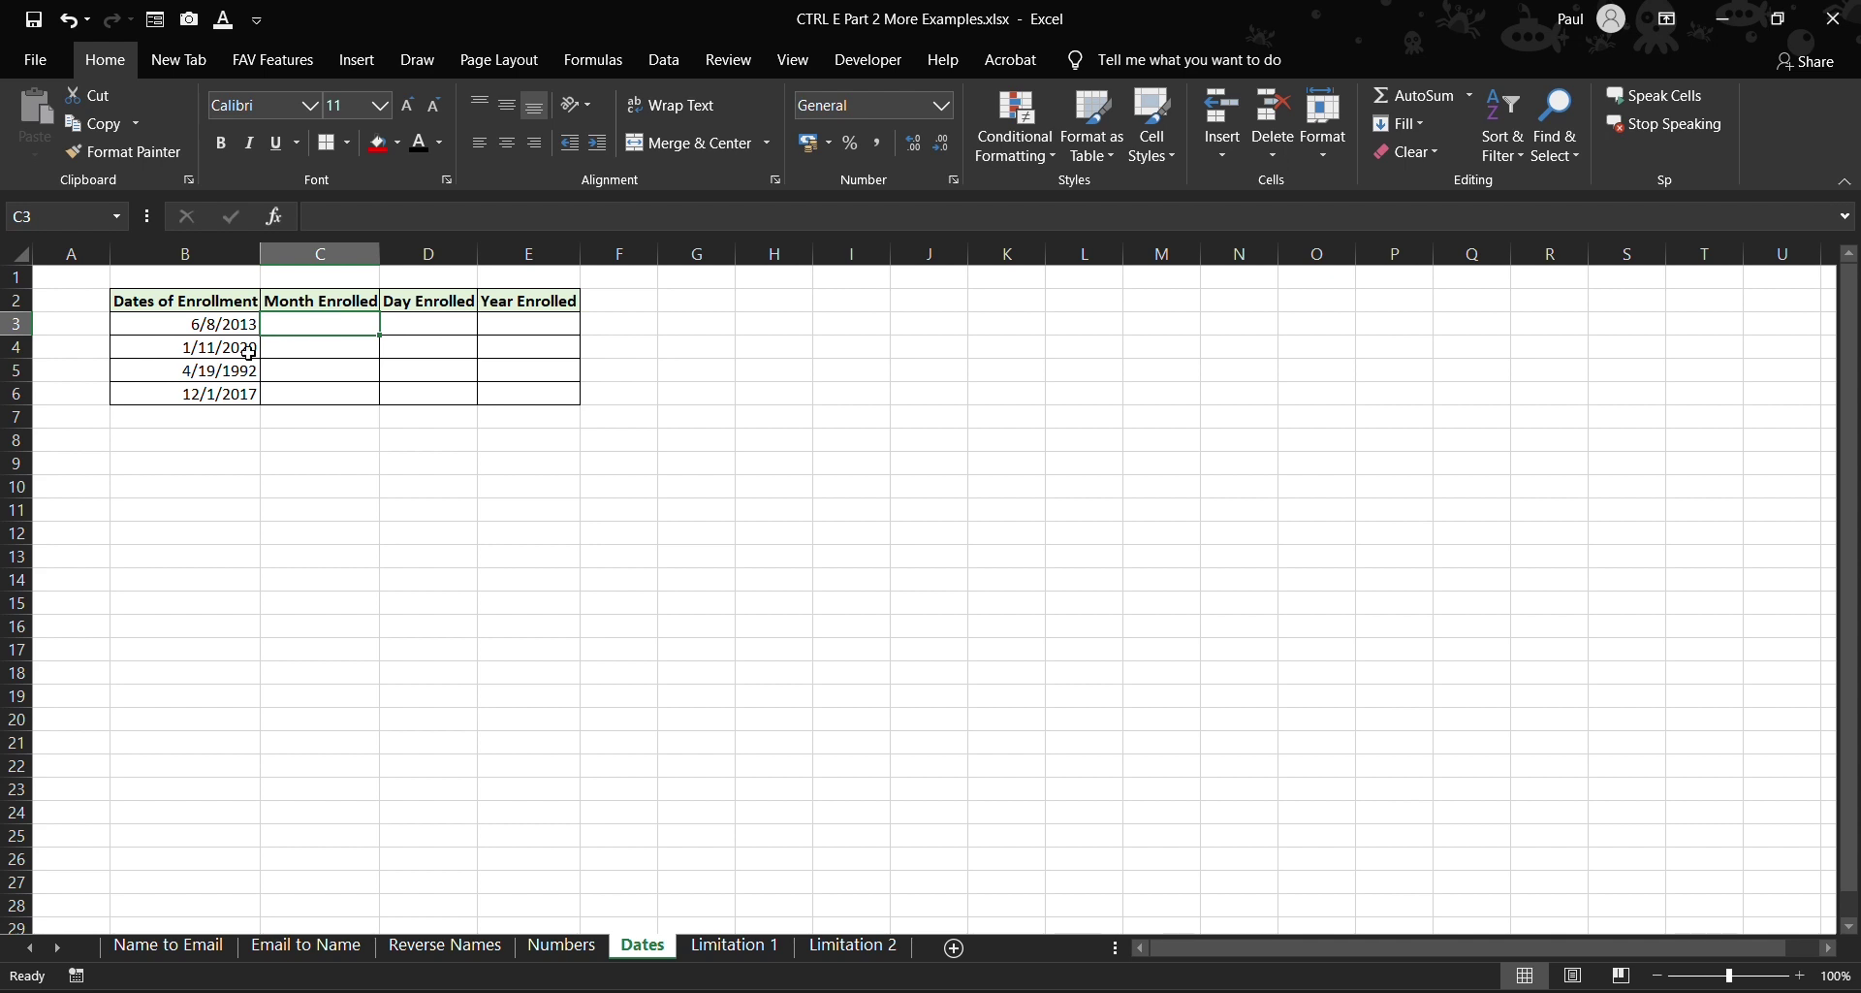
{"action": "left_click_drag", "start_coordinate": [215, 324], "coordinate": [211, 399]}
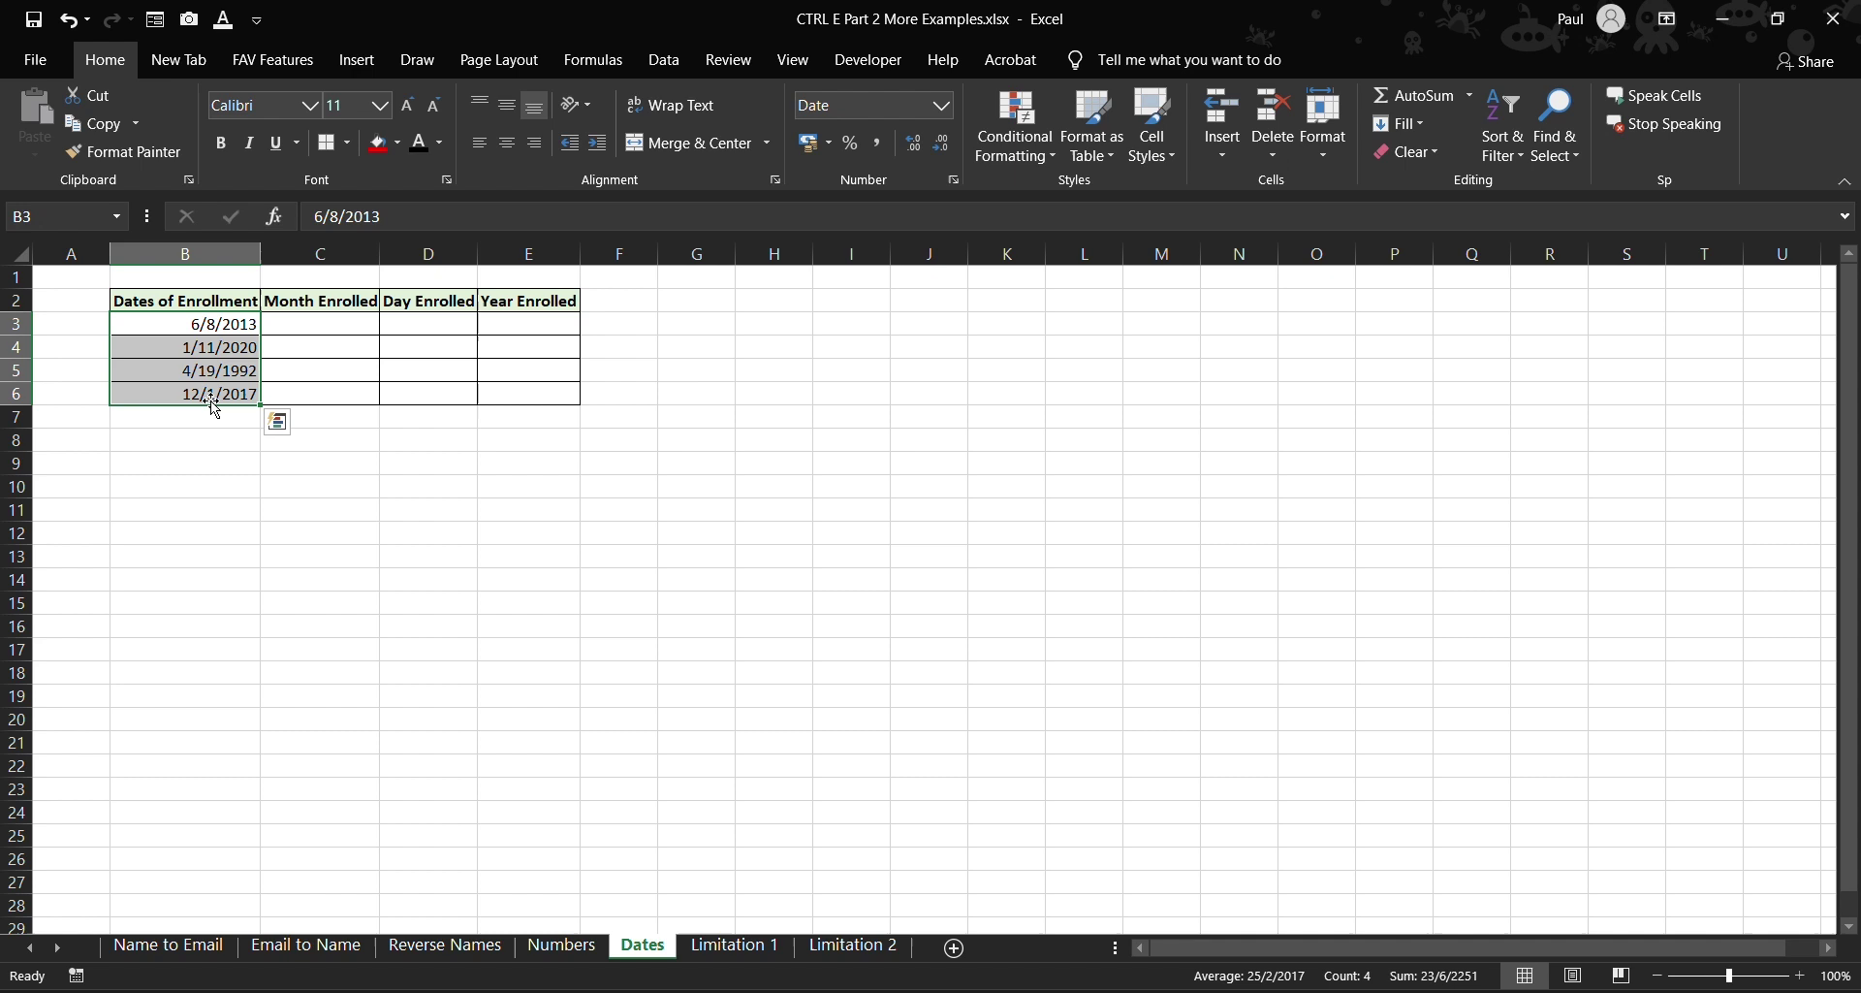
{"action": "left_click", "coordinate": [362, 329]}
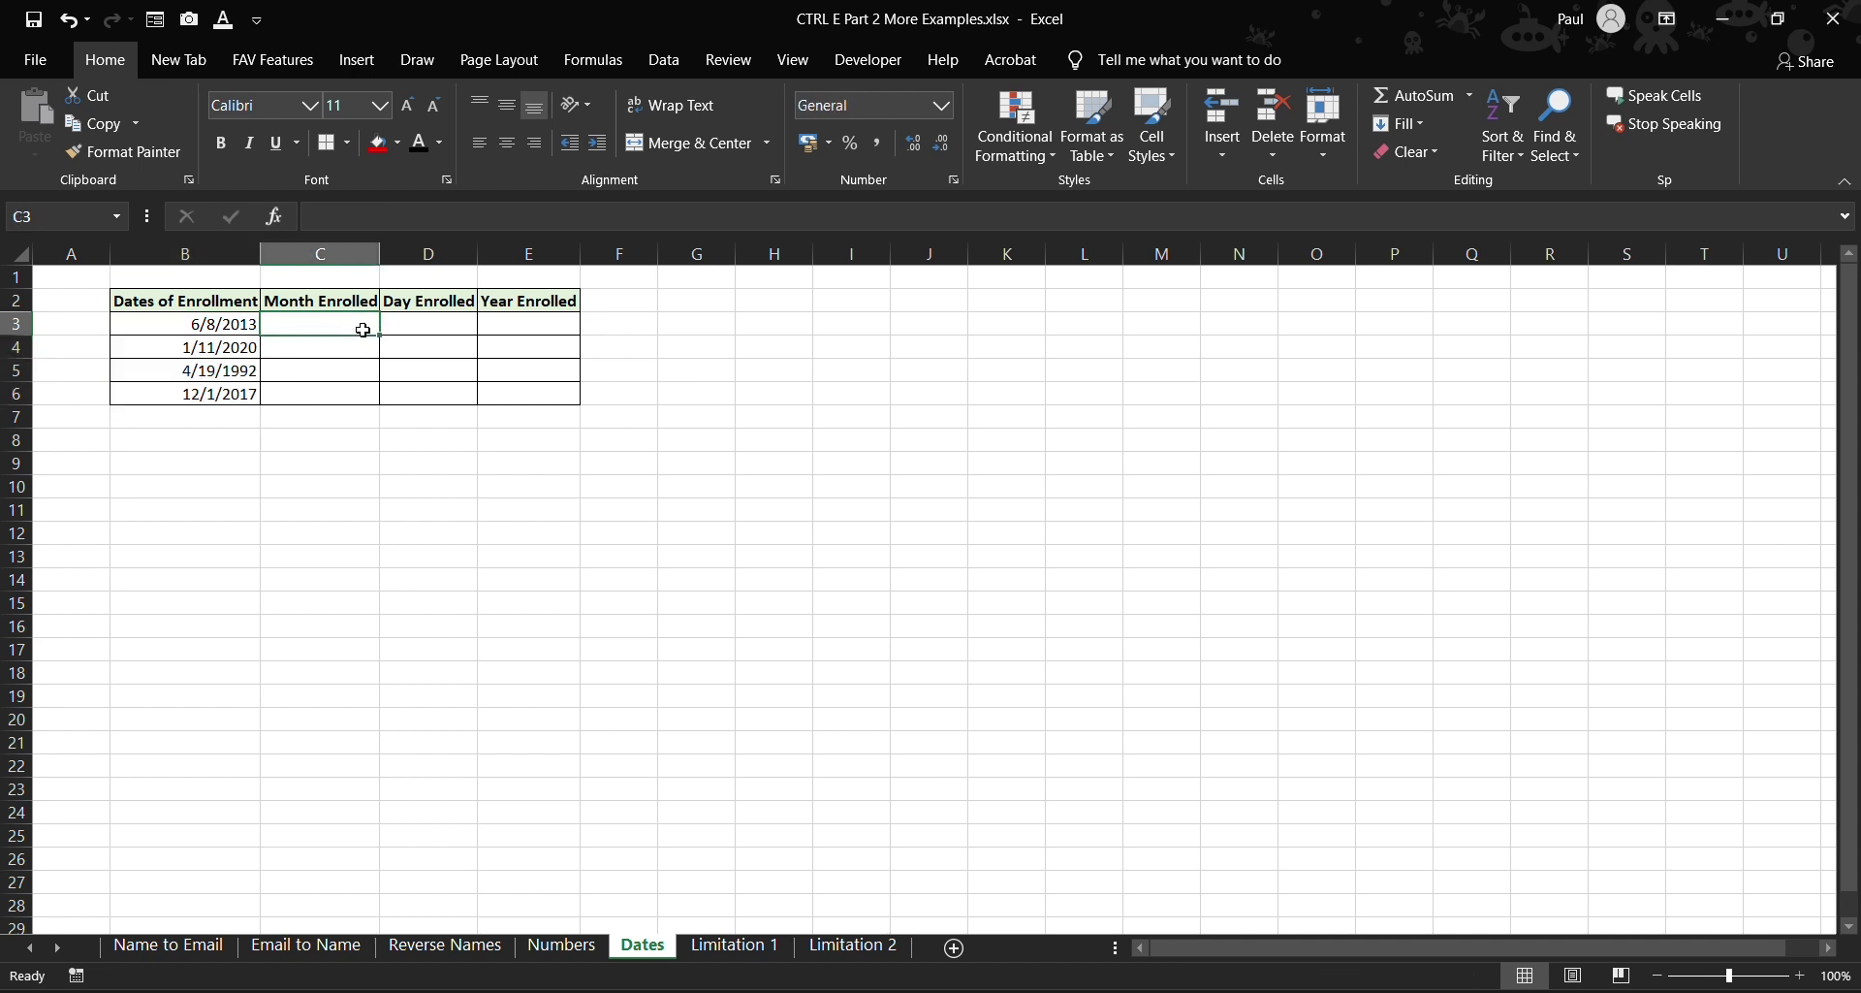
{"action": "type", "text": "6"}
{"action": "left_click", "coordinate": [318, 343]}
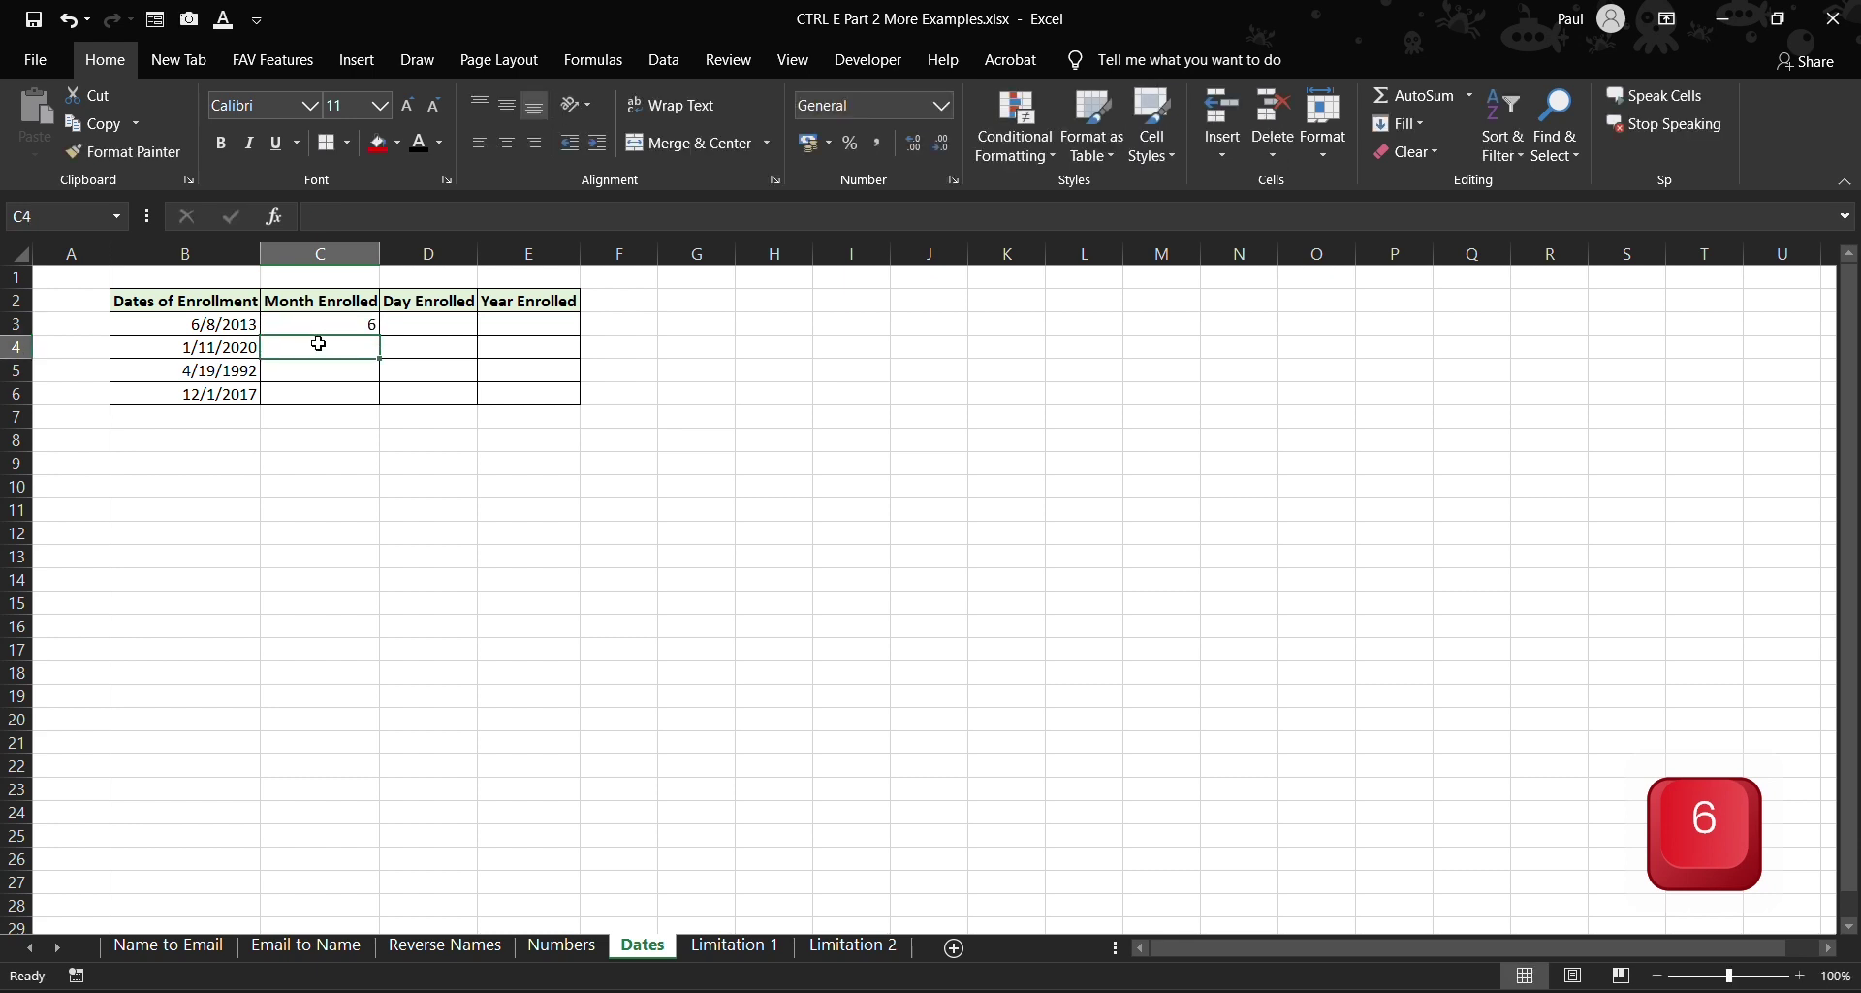
{"action": "key", "text": "ctrl+e"}
- Enter day 8 and year 2013 as examples and Flash Fill the Day and Year Enrolled columns
{"action": "left_click", "coordinate": [439, 330]}
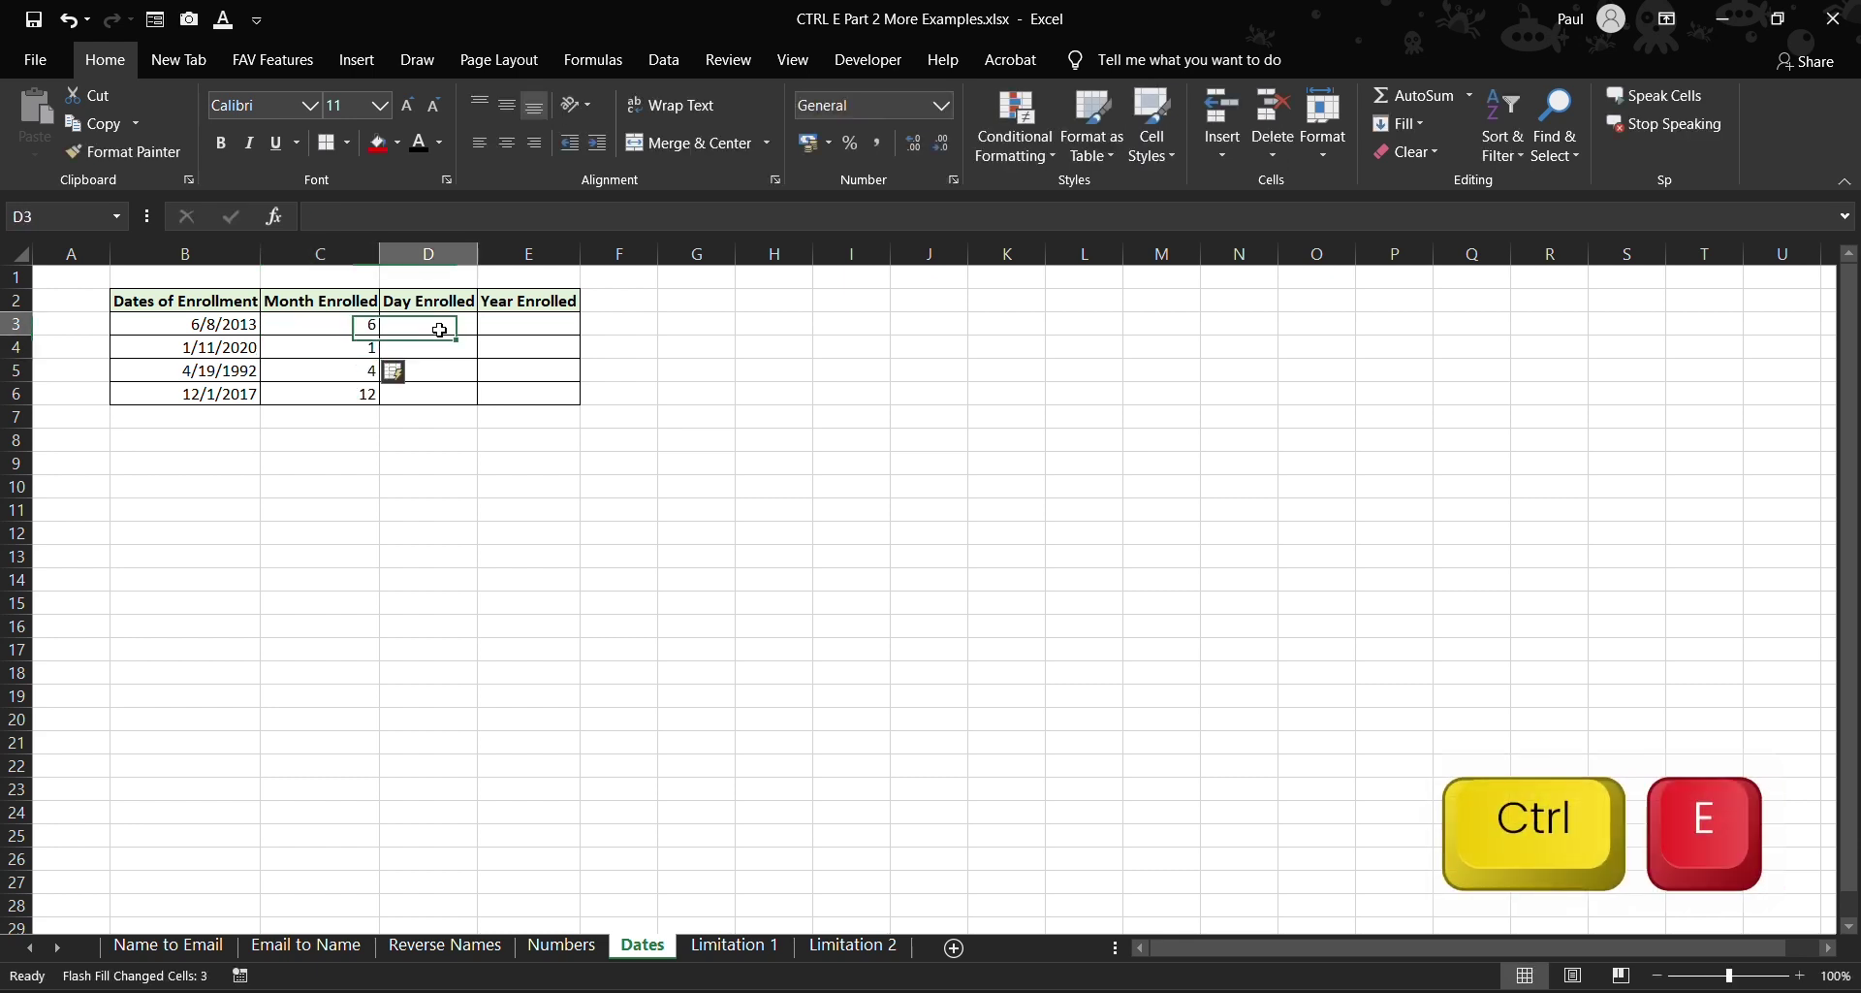
{"action": "type", "text": "8"}
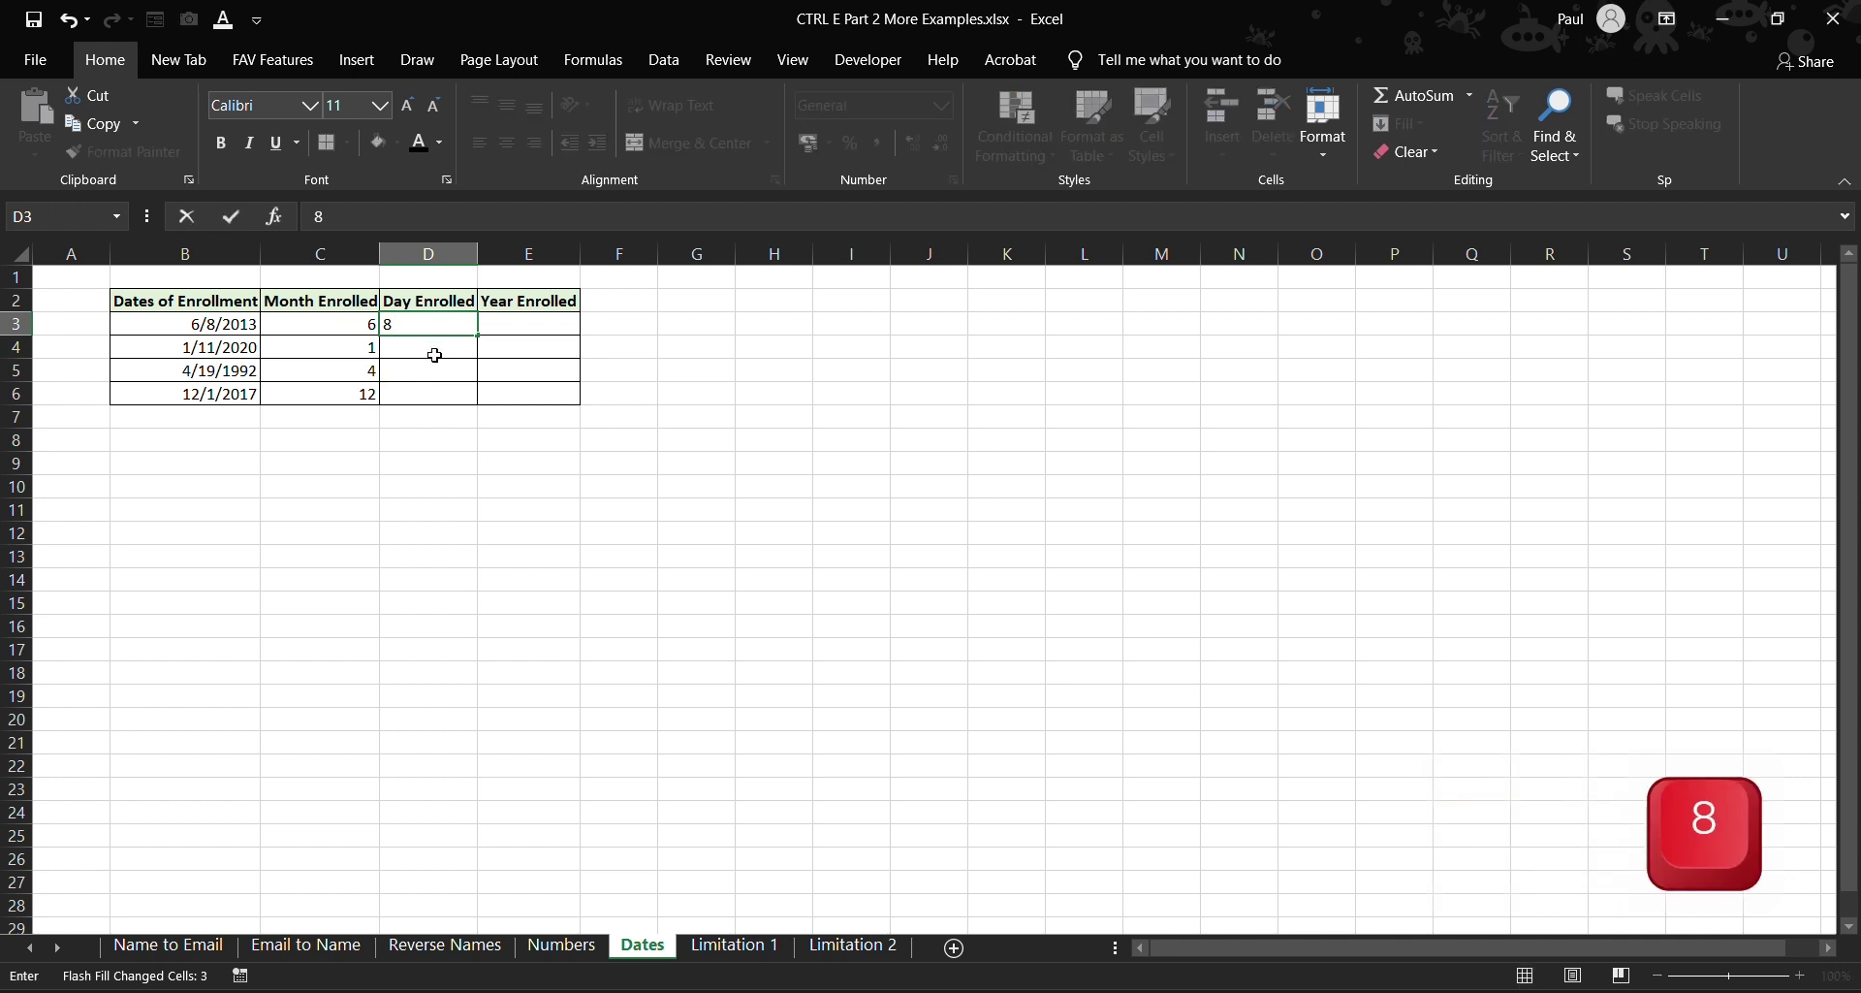
{"action": "left_click", "coordinate": [431, 351]}
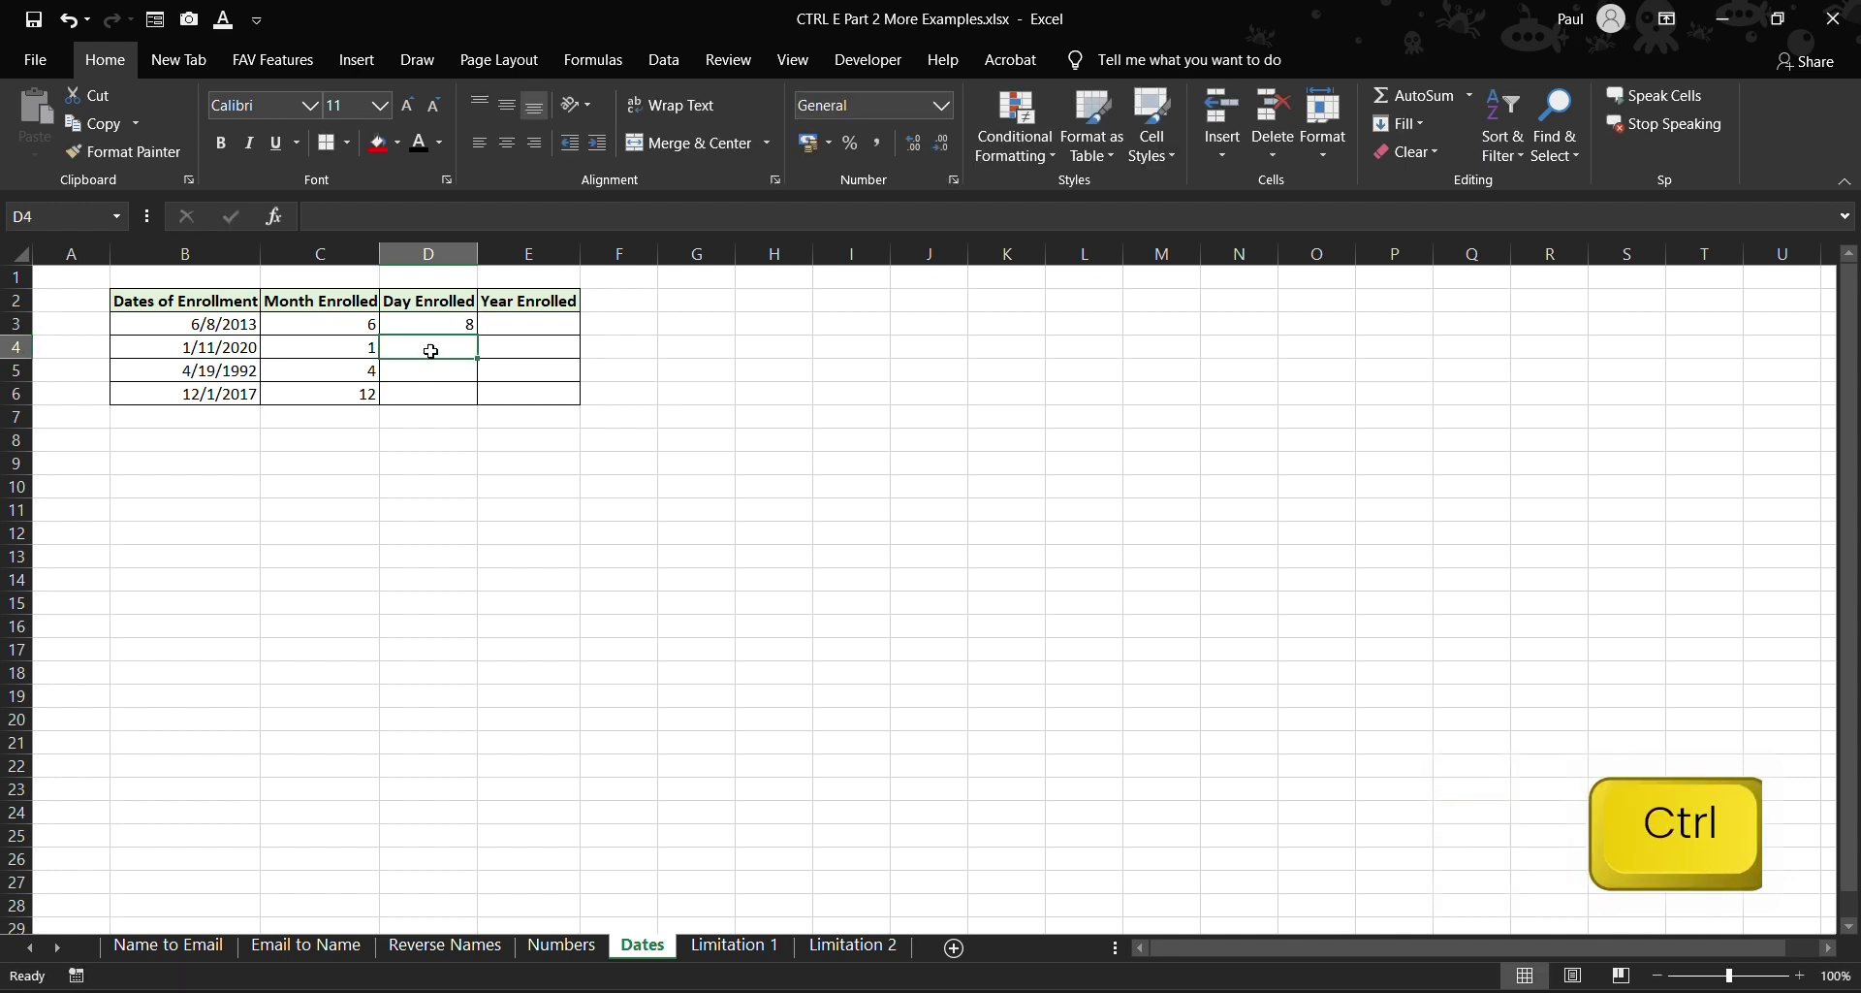
{"action": "key", "text": "ctrl+e"}
{"action": "left_click", "coordinate": [534, 320]}
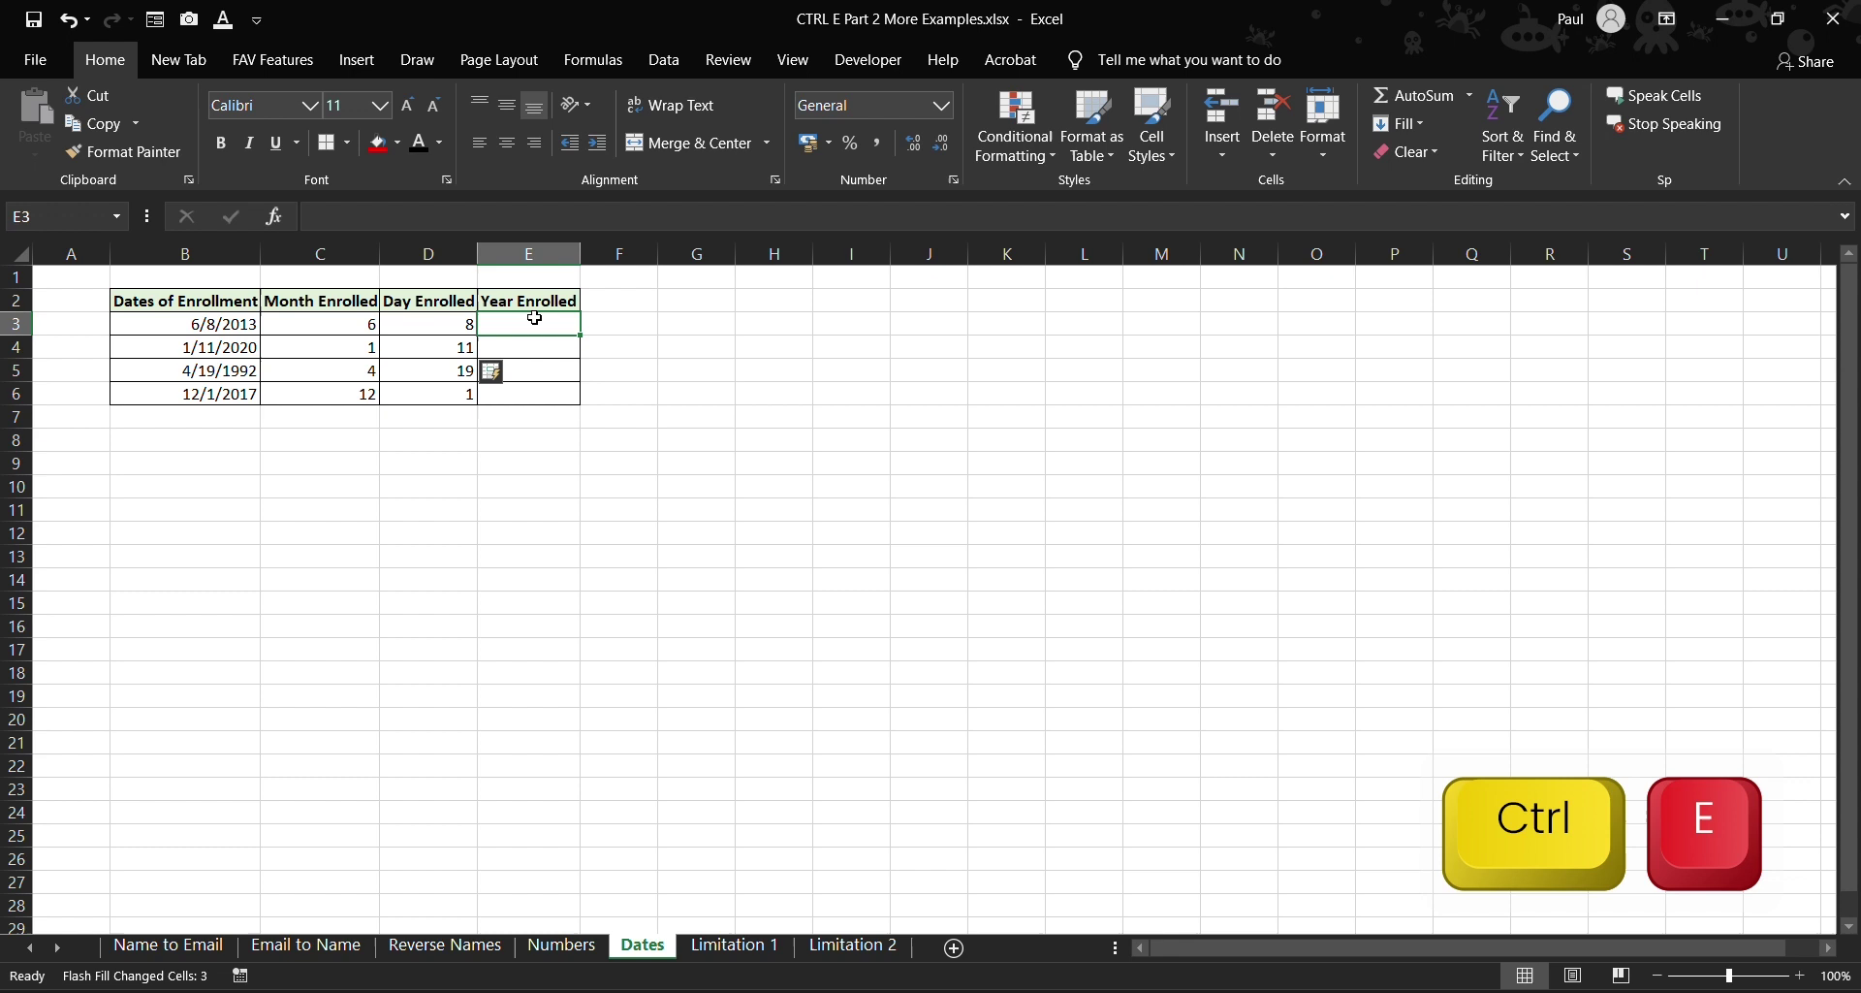
{"action": "type", "text": "2013"}
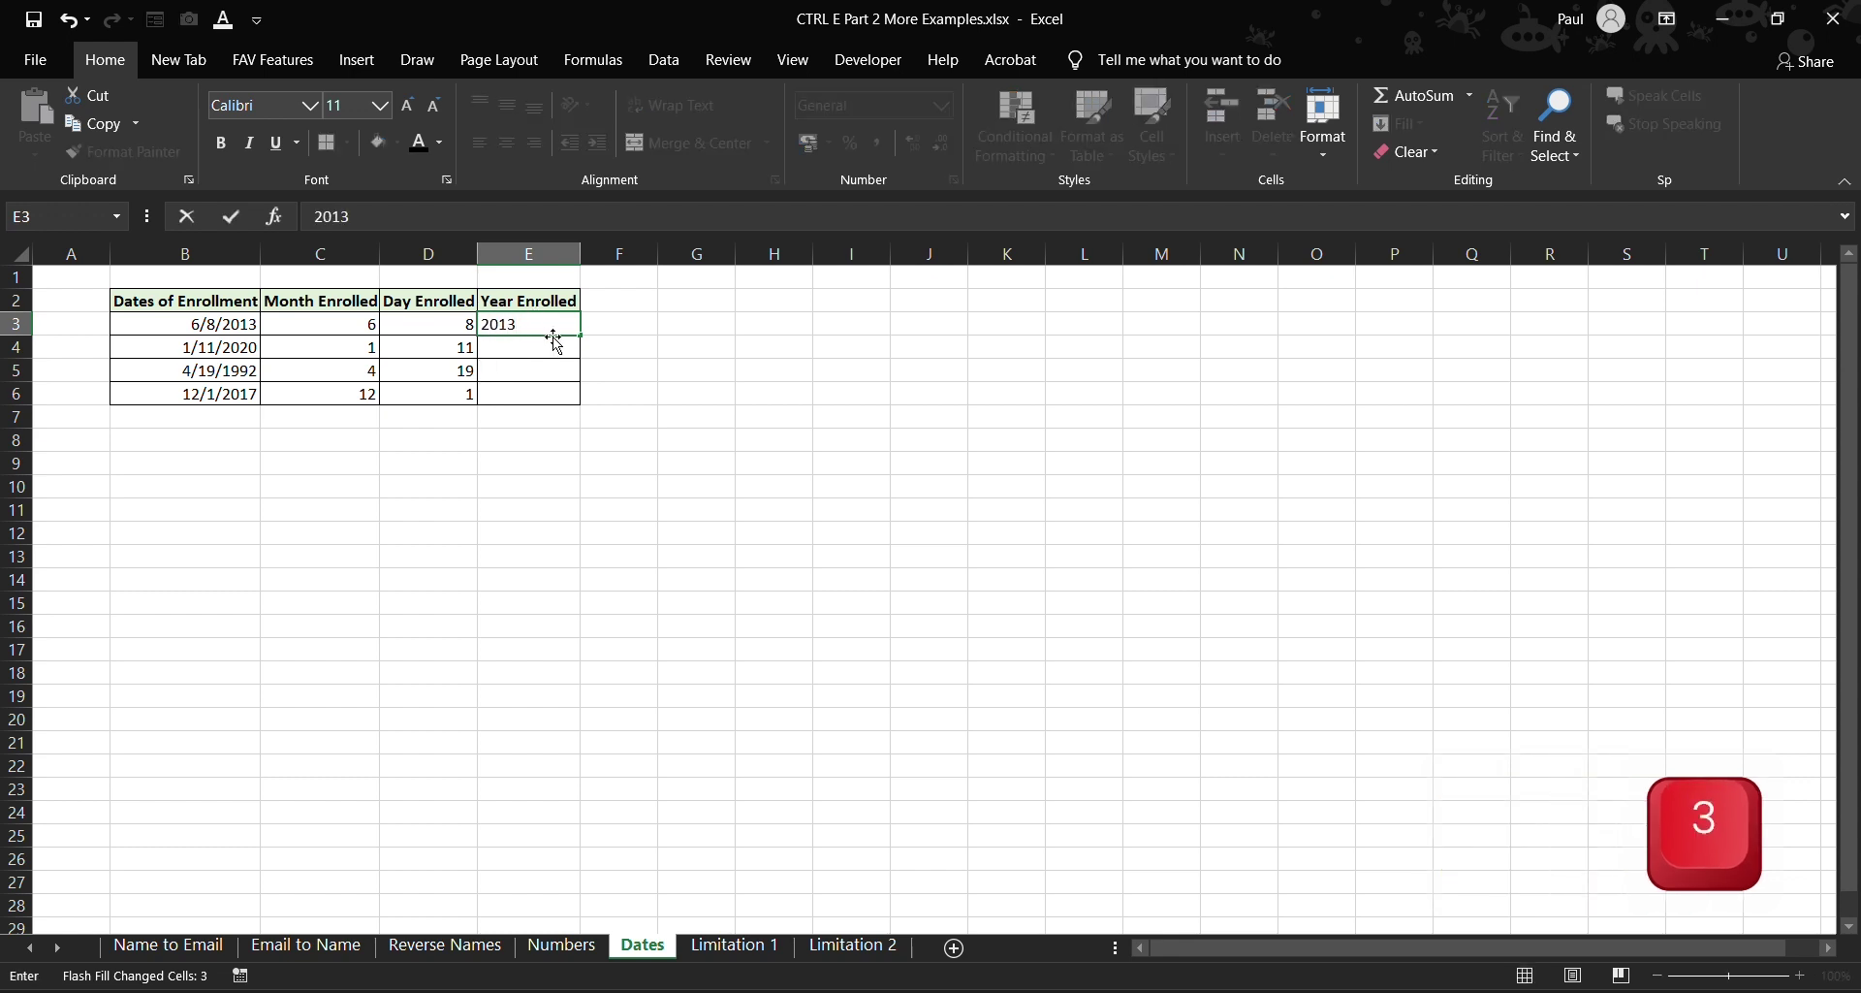
{"action": "left_click", "coordinate": [550, 347]}
{"action": "key", "text": "ctrl+e"}
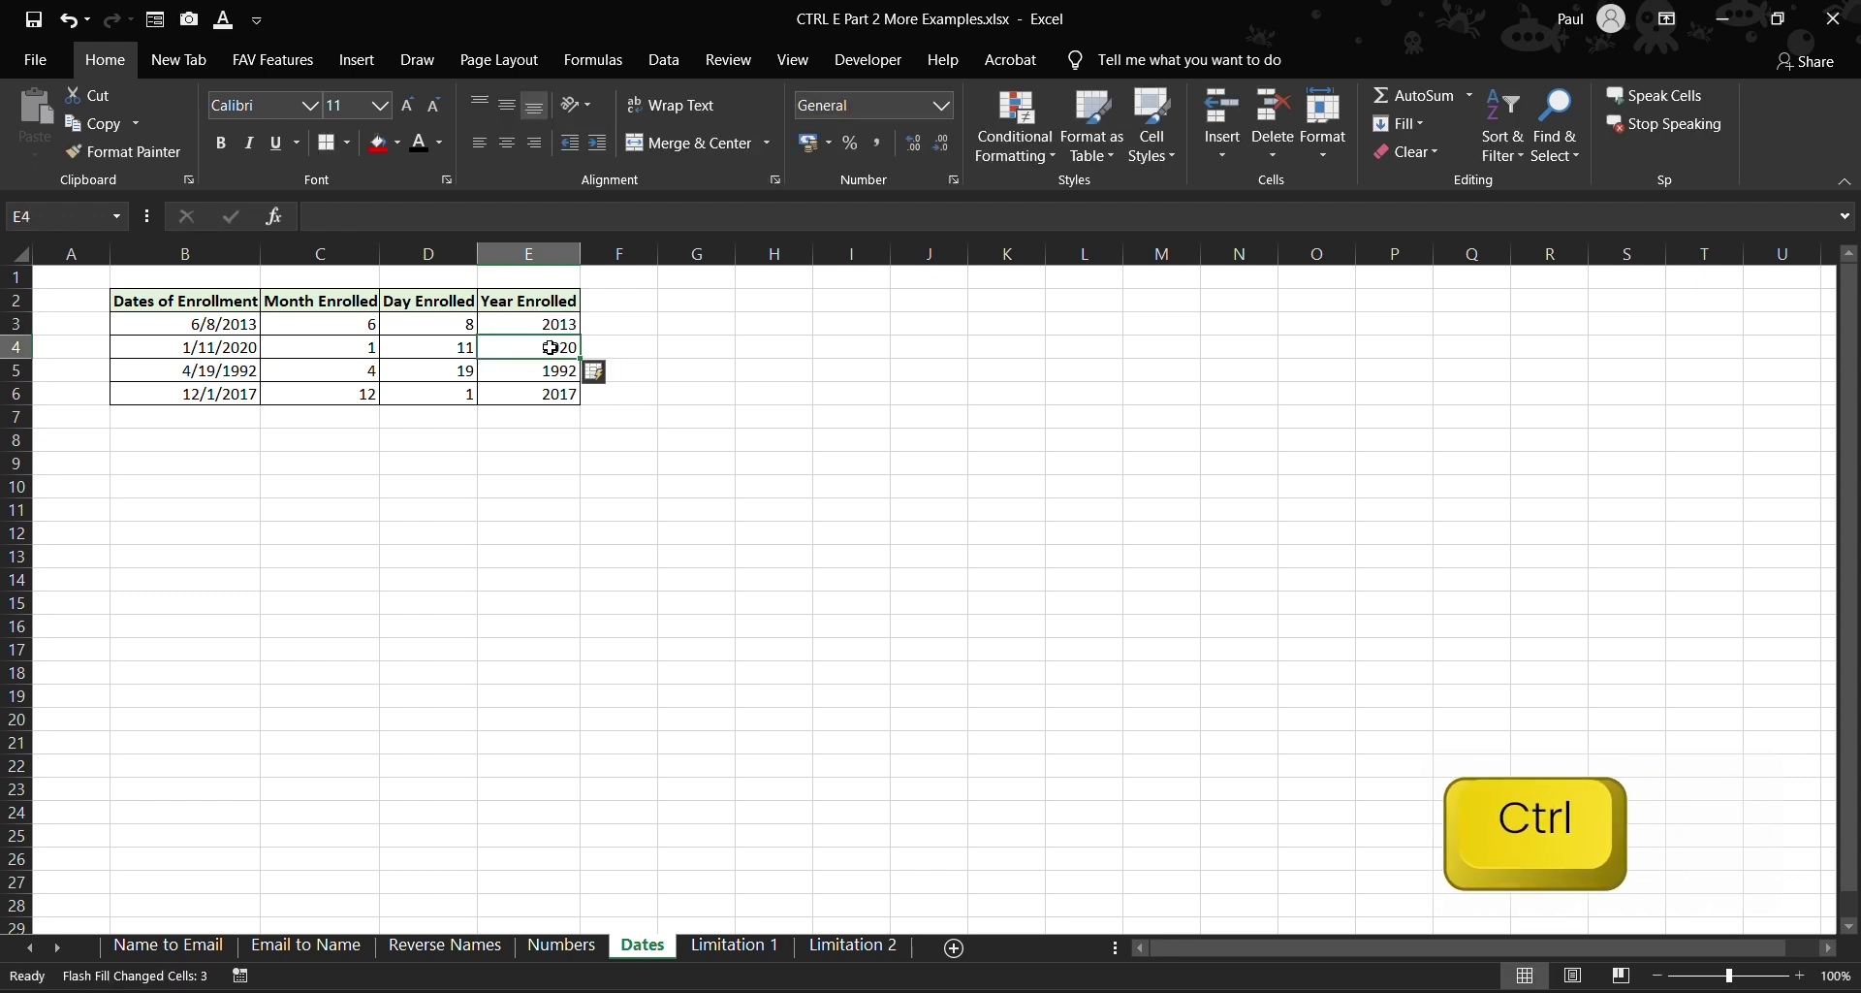
{"action": "left_click", "coordinate": [811, 536]}
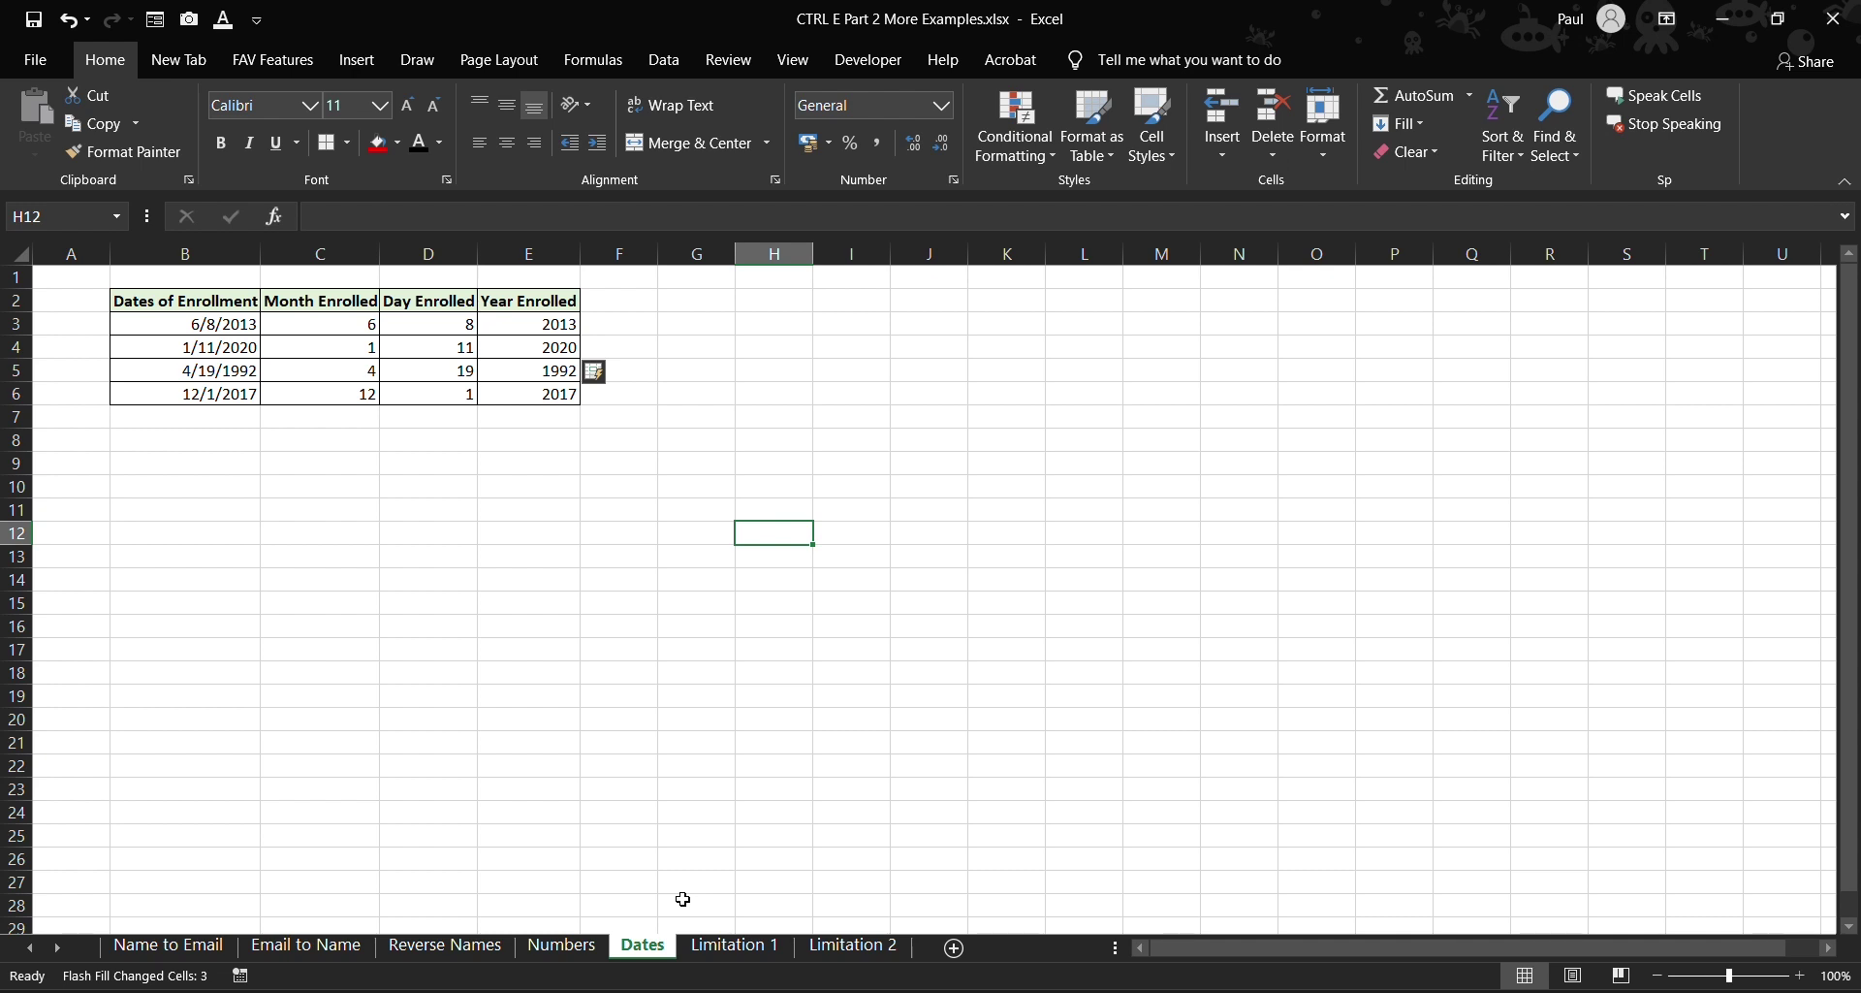
- On Limitation 1, re-enter D as the first middle initial in C4 and Flash Fill C5:C8
{"action": "left_click", "coordinate": [734, 945]}
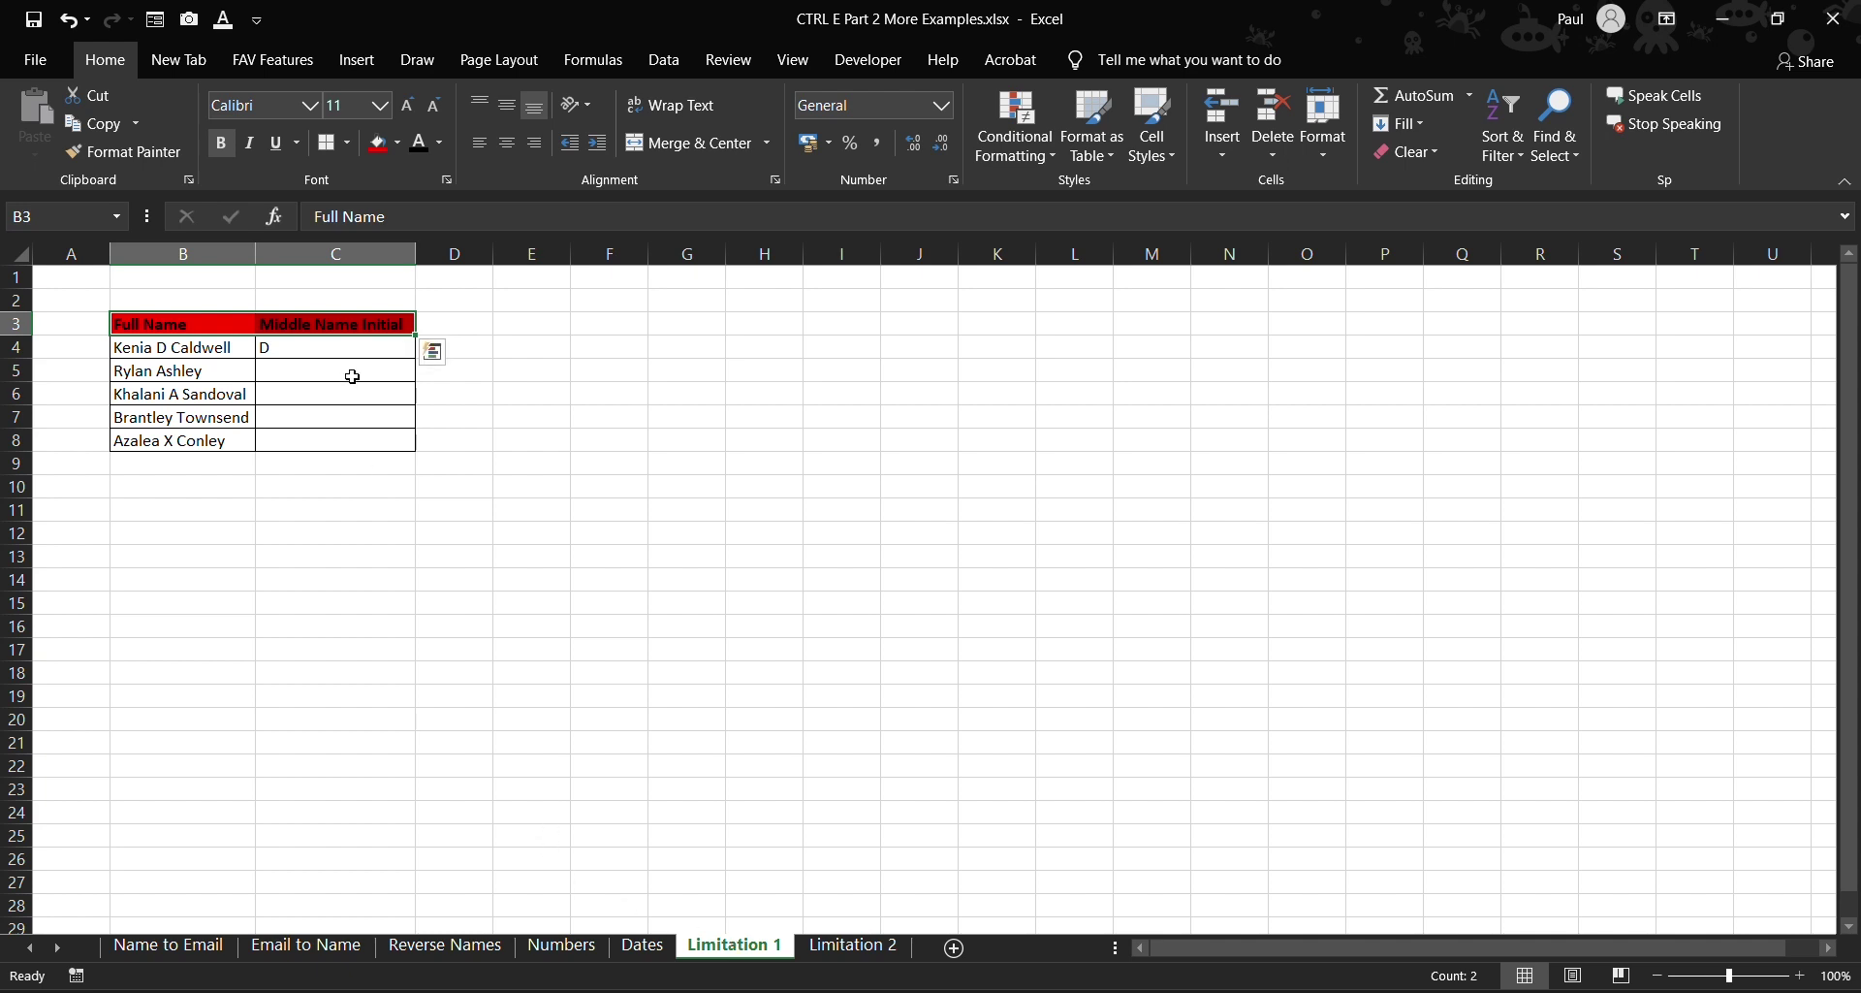
{"action": "left_click", "coordinate": [326, 347]}
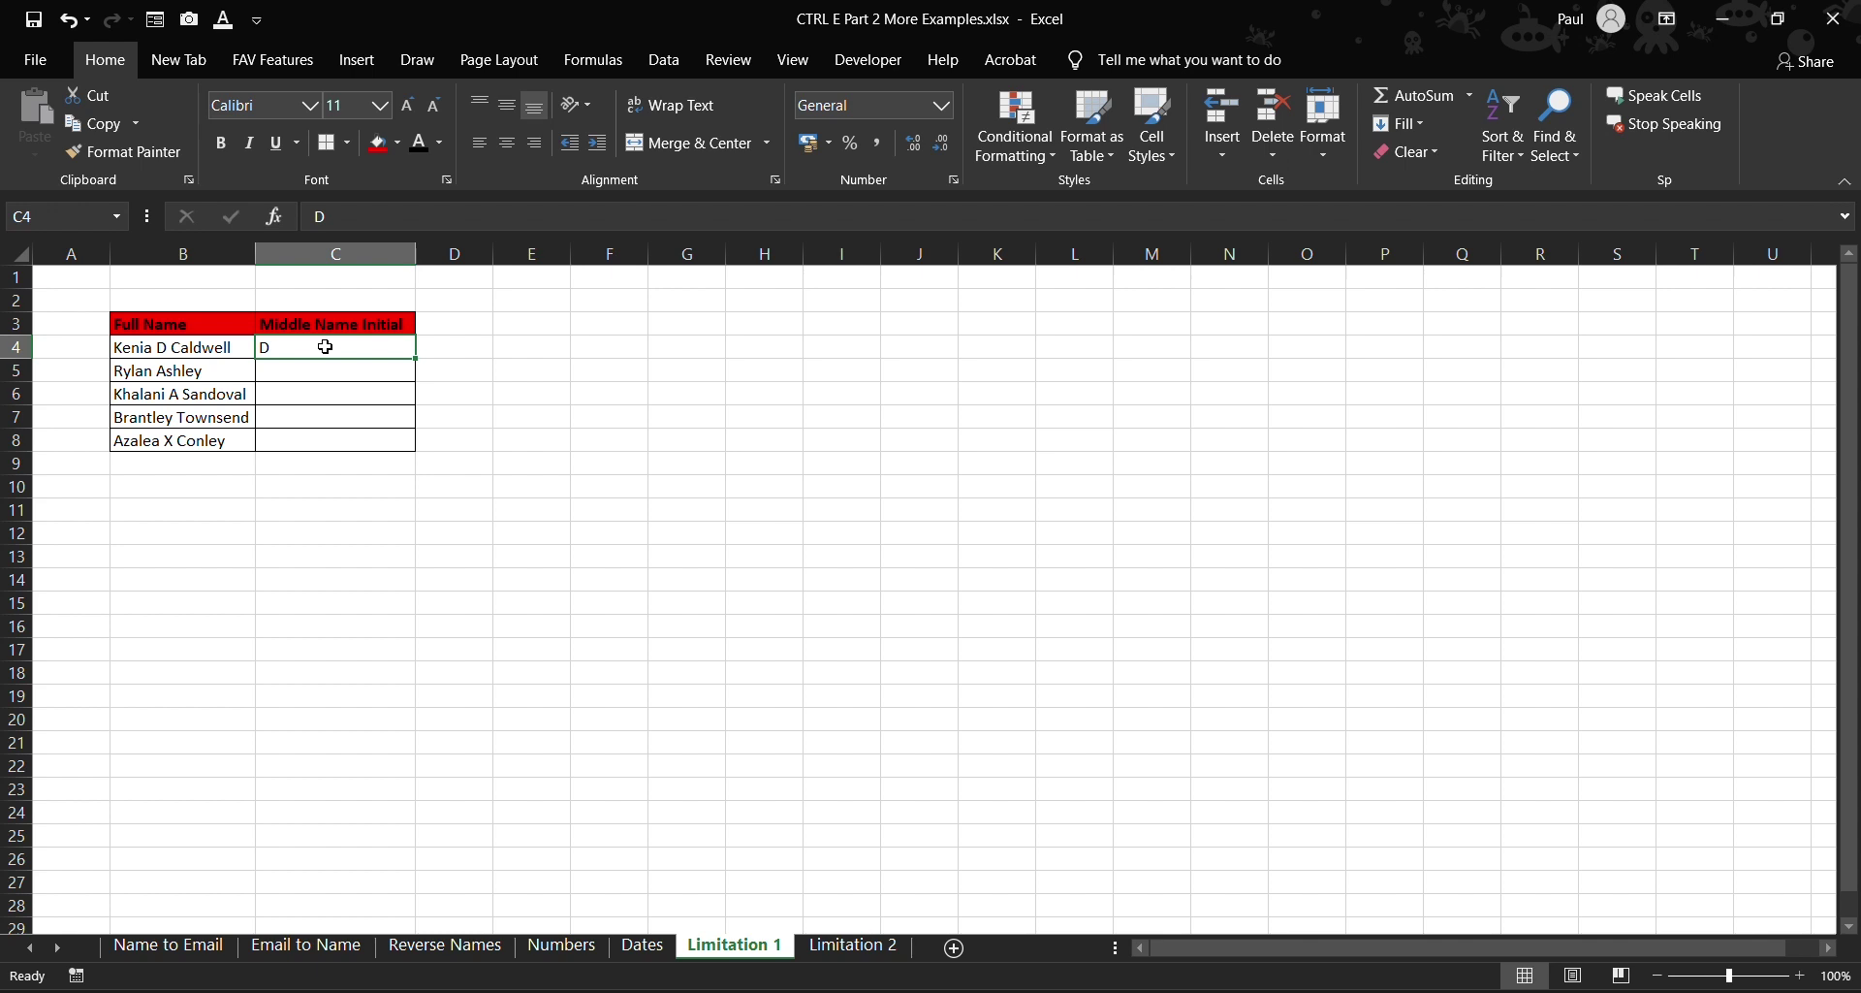
{"action": "key", "text": "BackSpace"}
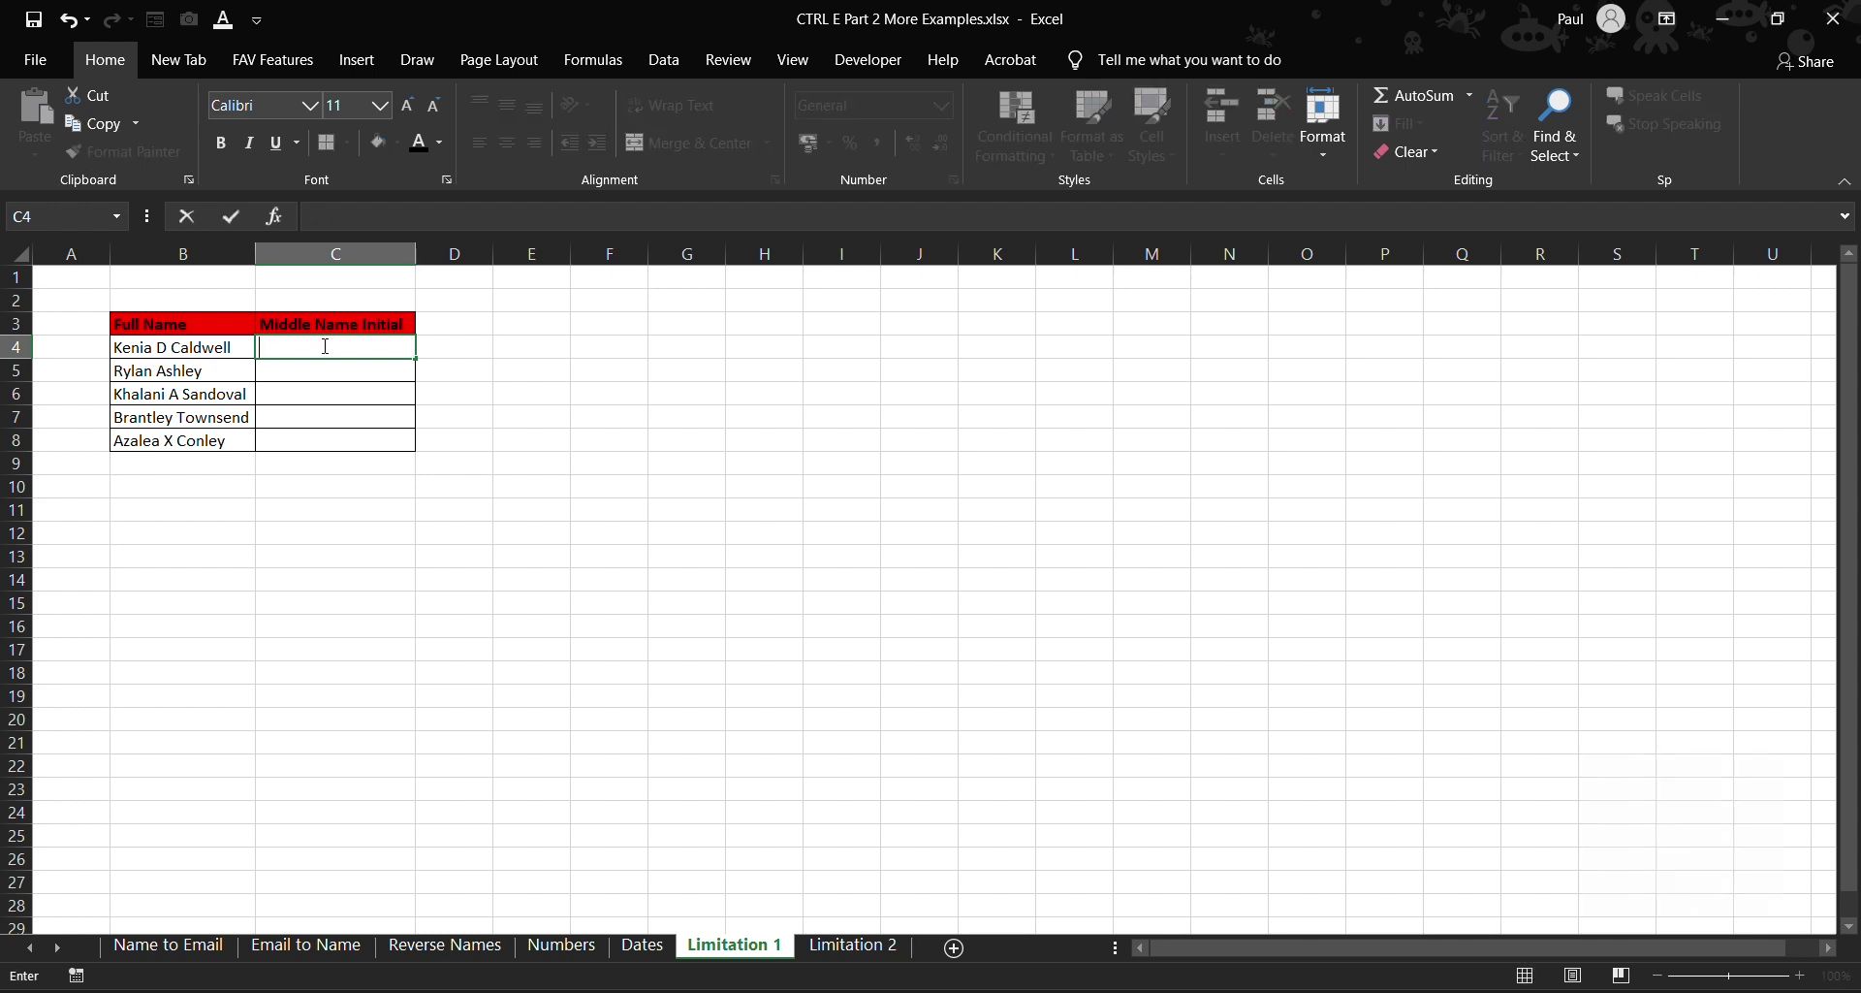
{"action": "type", "text": "D"}
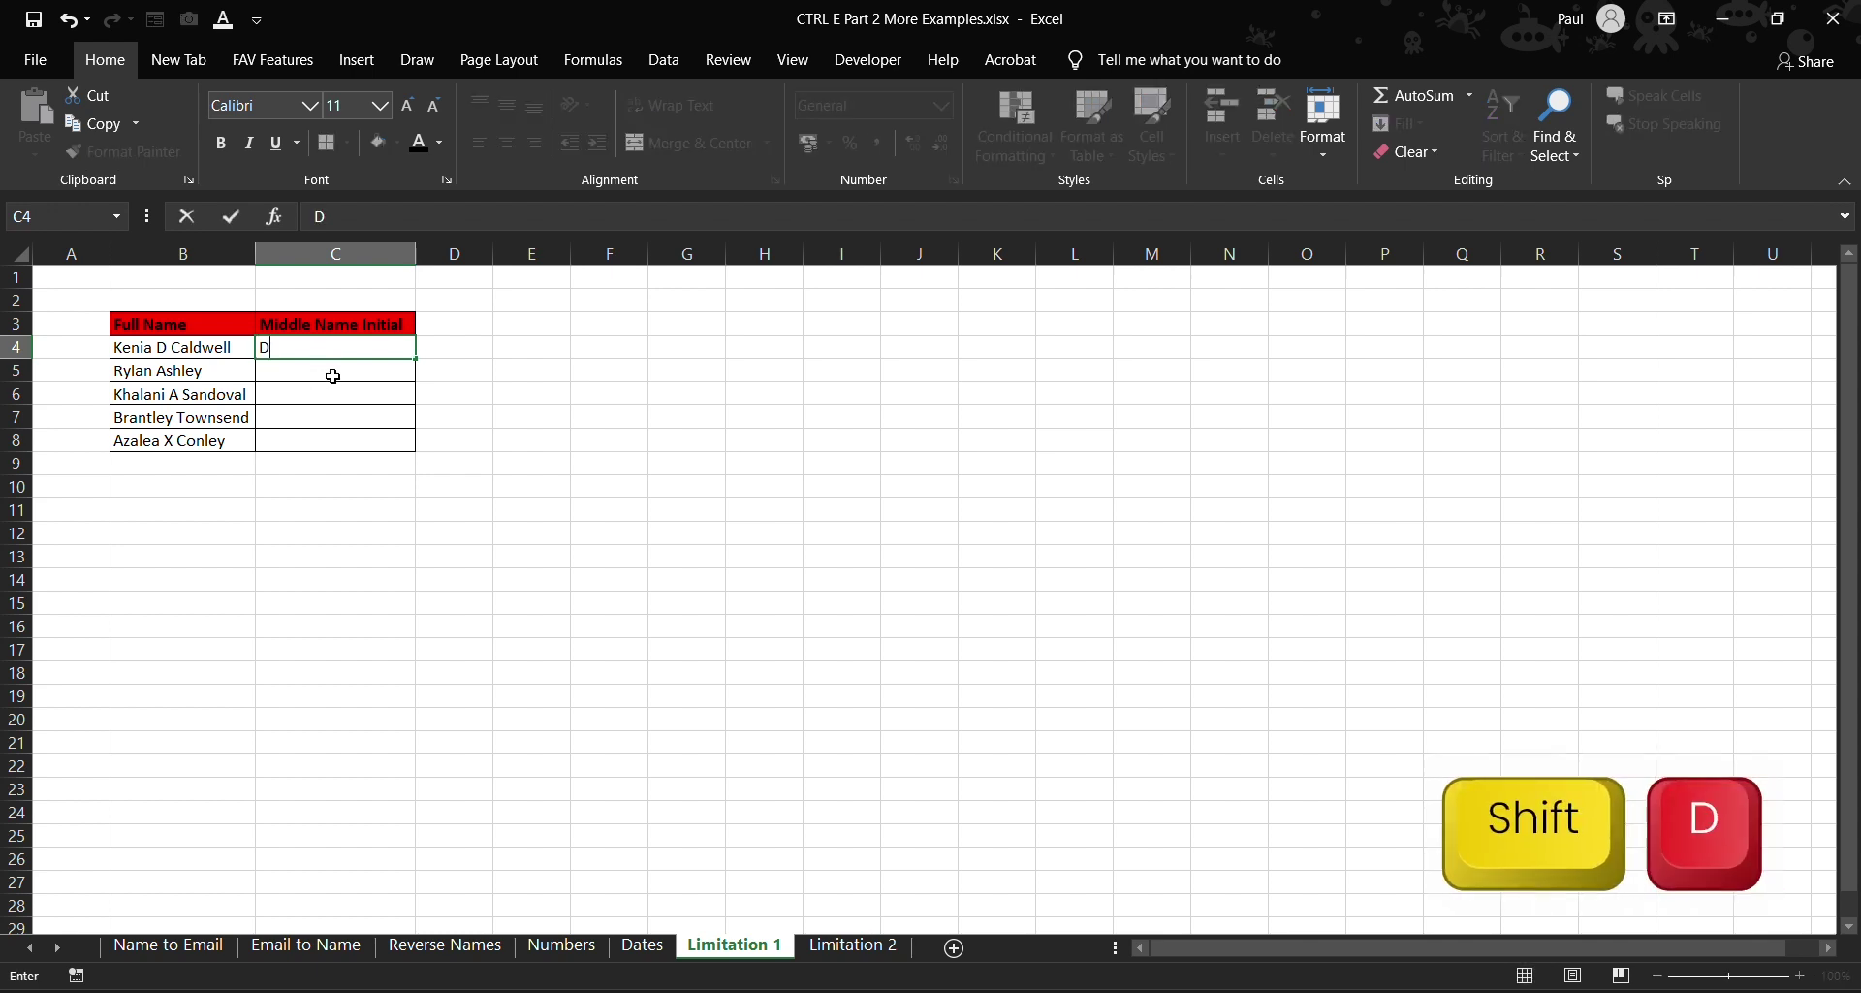
{"action": "left_click", "coordinate": [333, 377]}
{"action": "key", "text": "ctrl+e"}
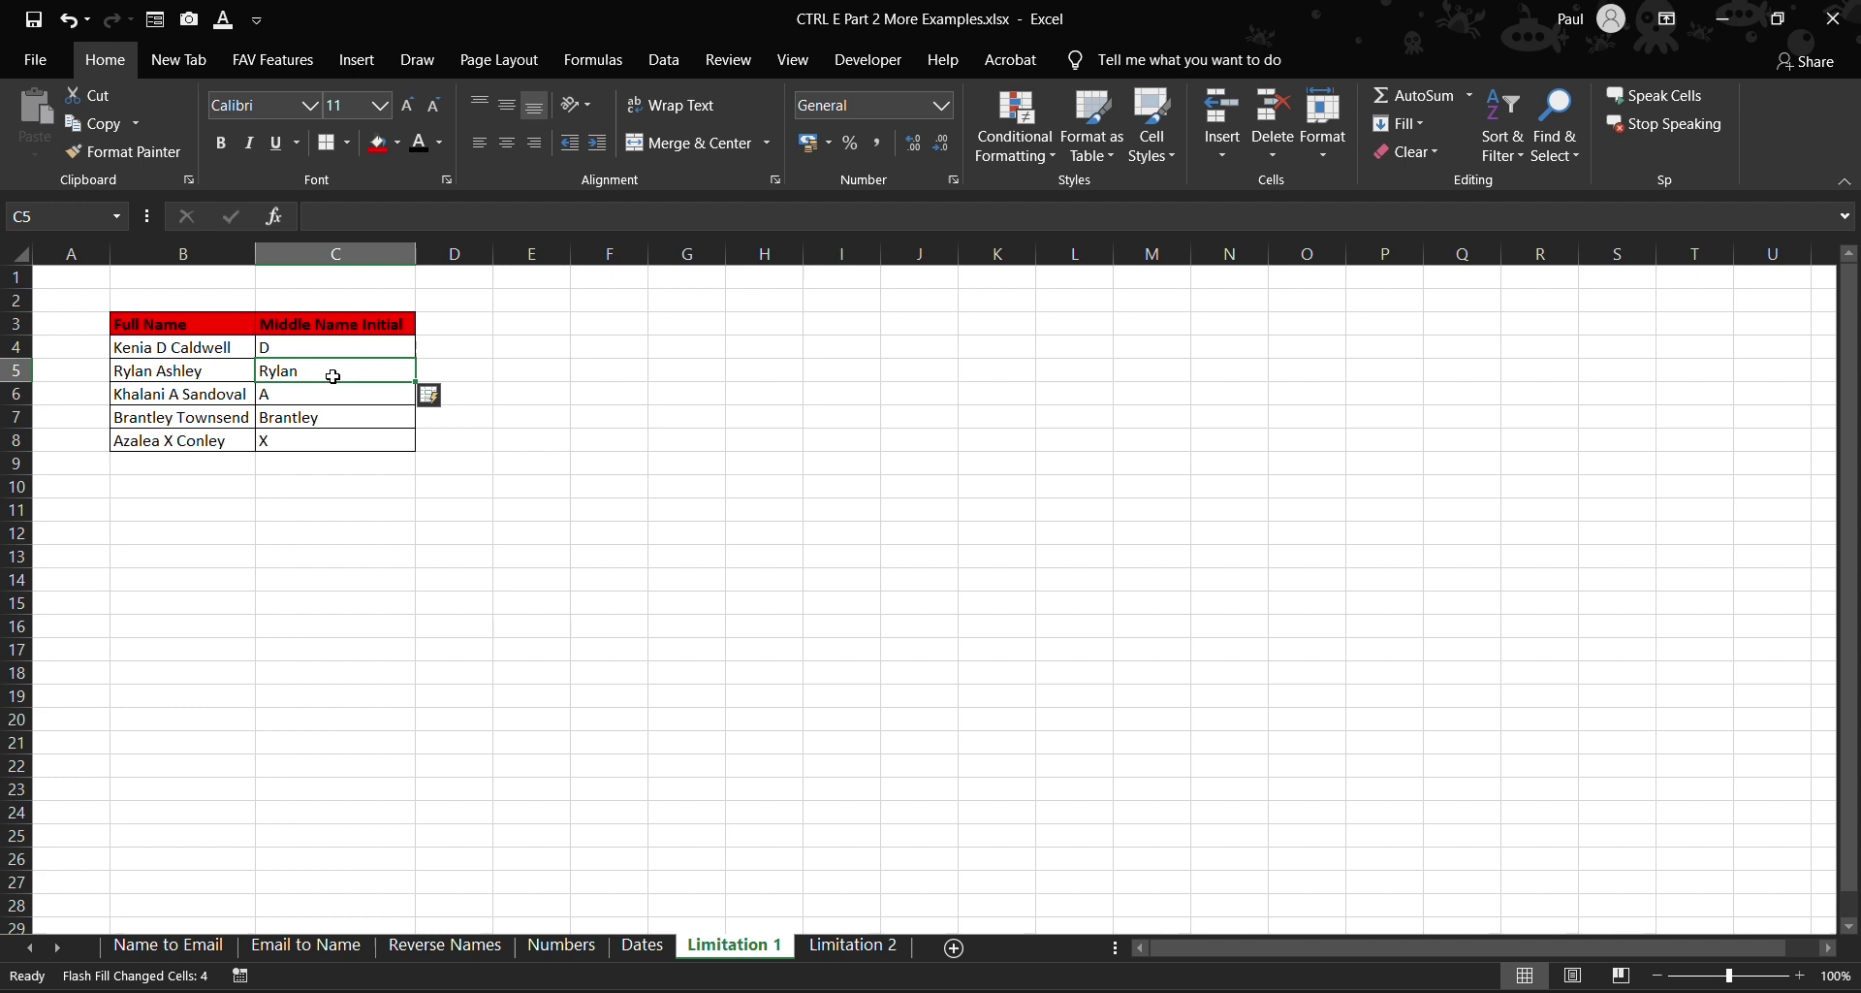
- On Limitation 2, re-enter D in D4 and try Flash Fill, which reports no pattern found
{"action": "left_click", "coordinate": [851, 943]}
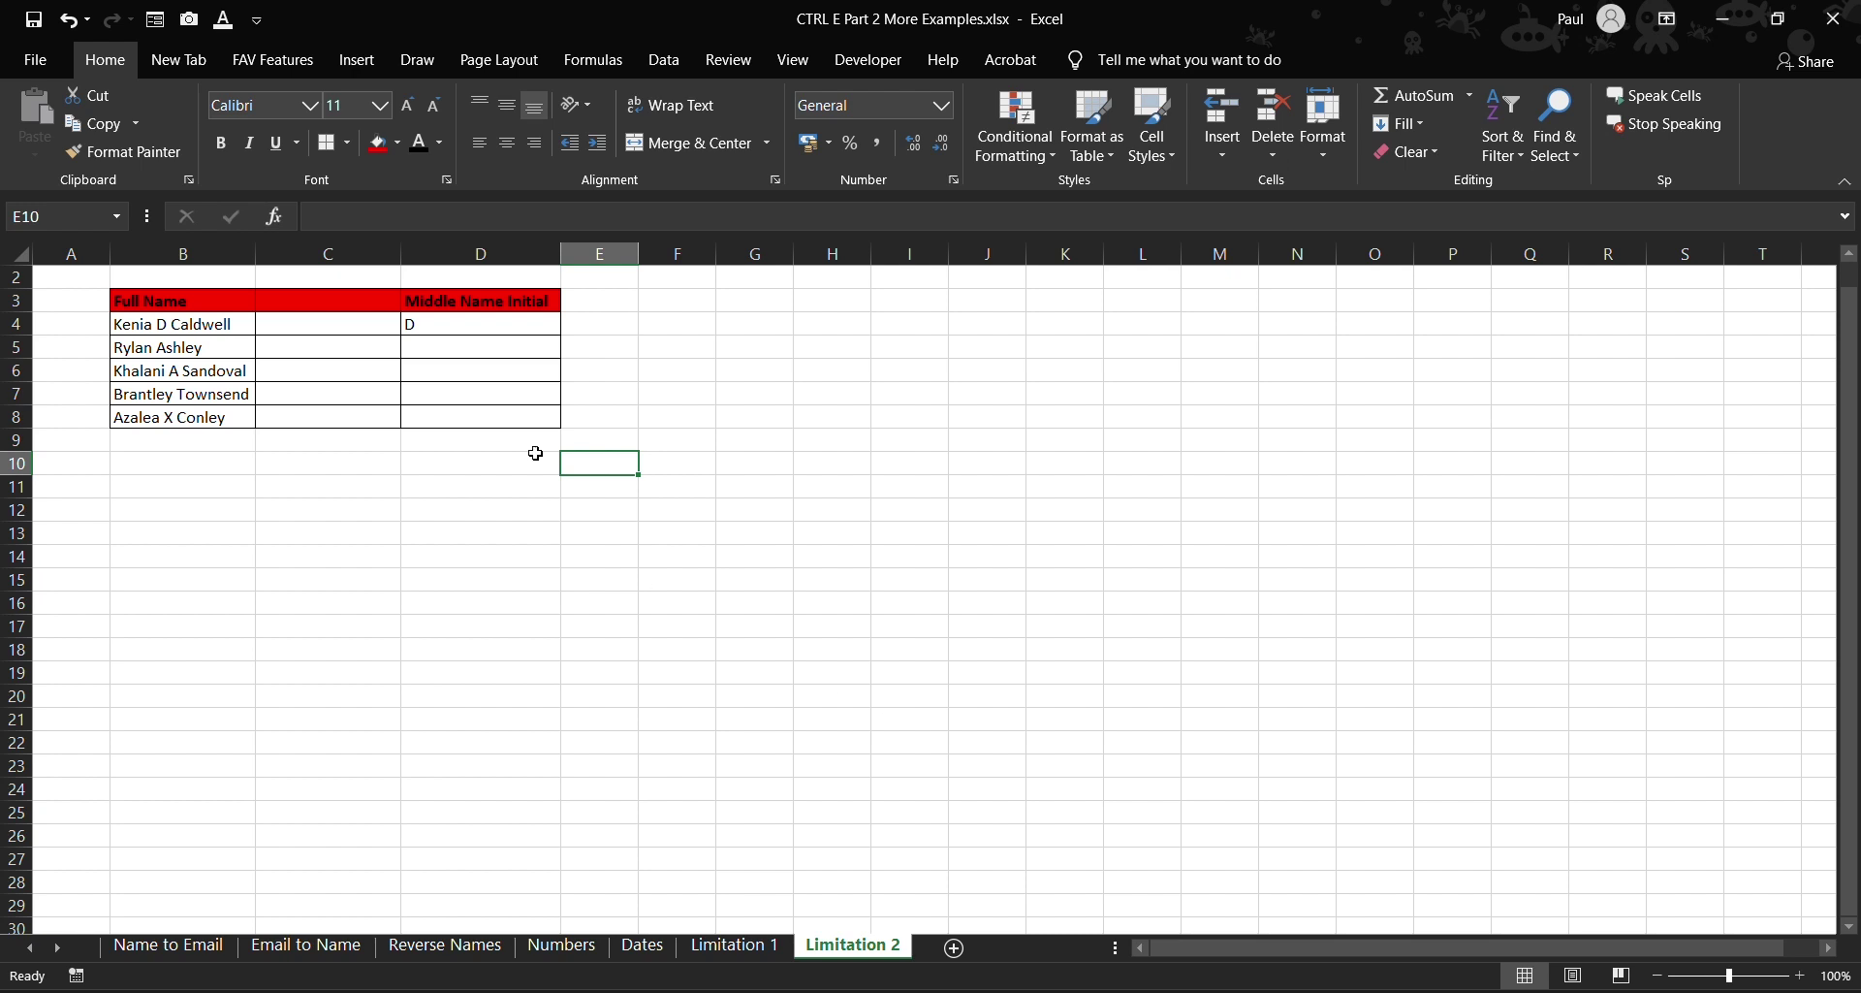
{"action": "left_click", "coordinate": [338, 253]}
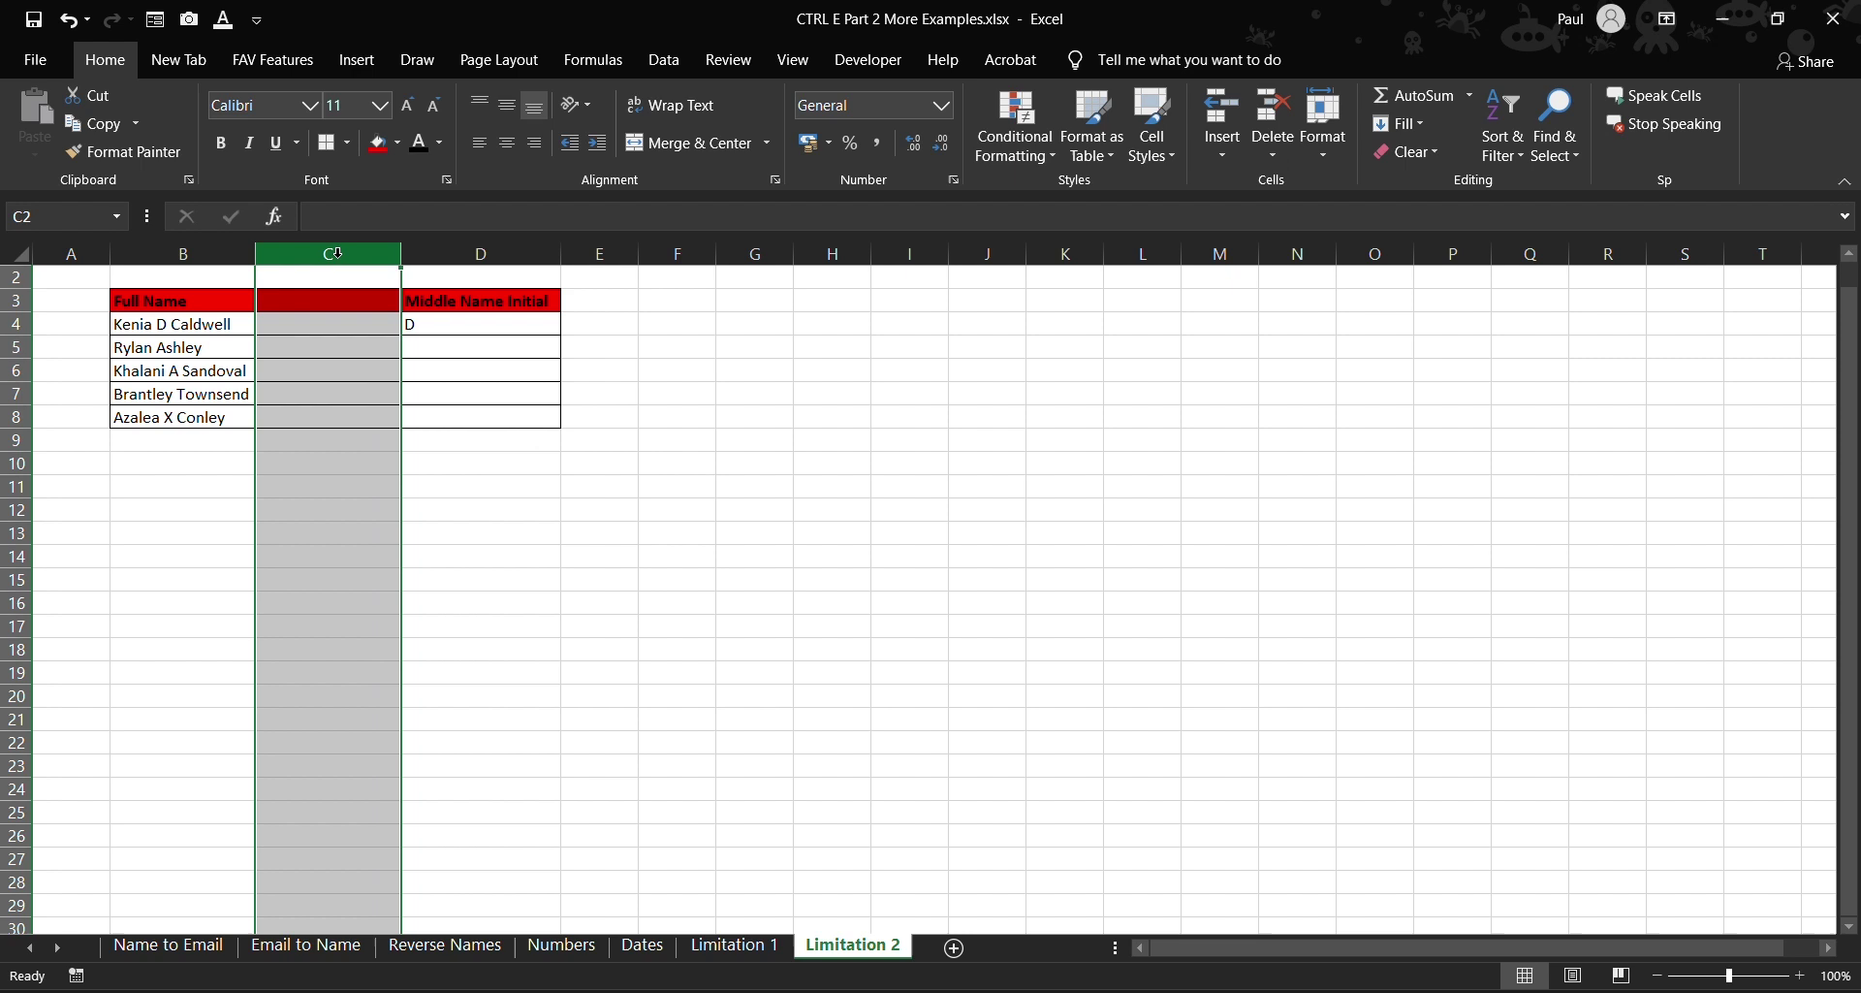
{"action": "left_click", "coordinate": [441, 324]}
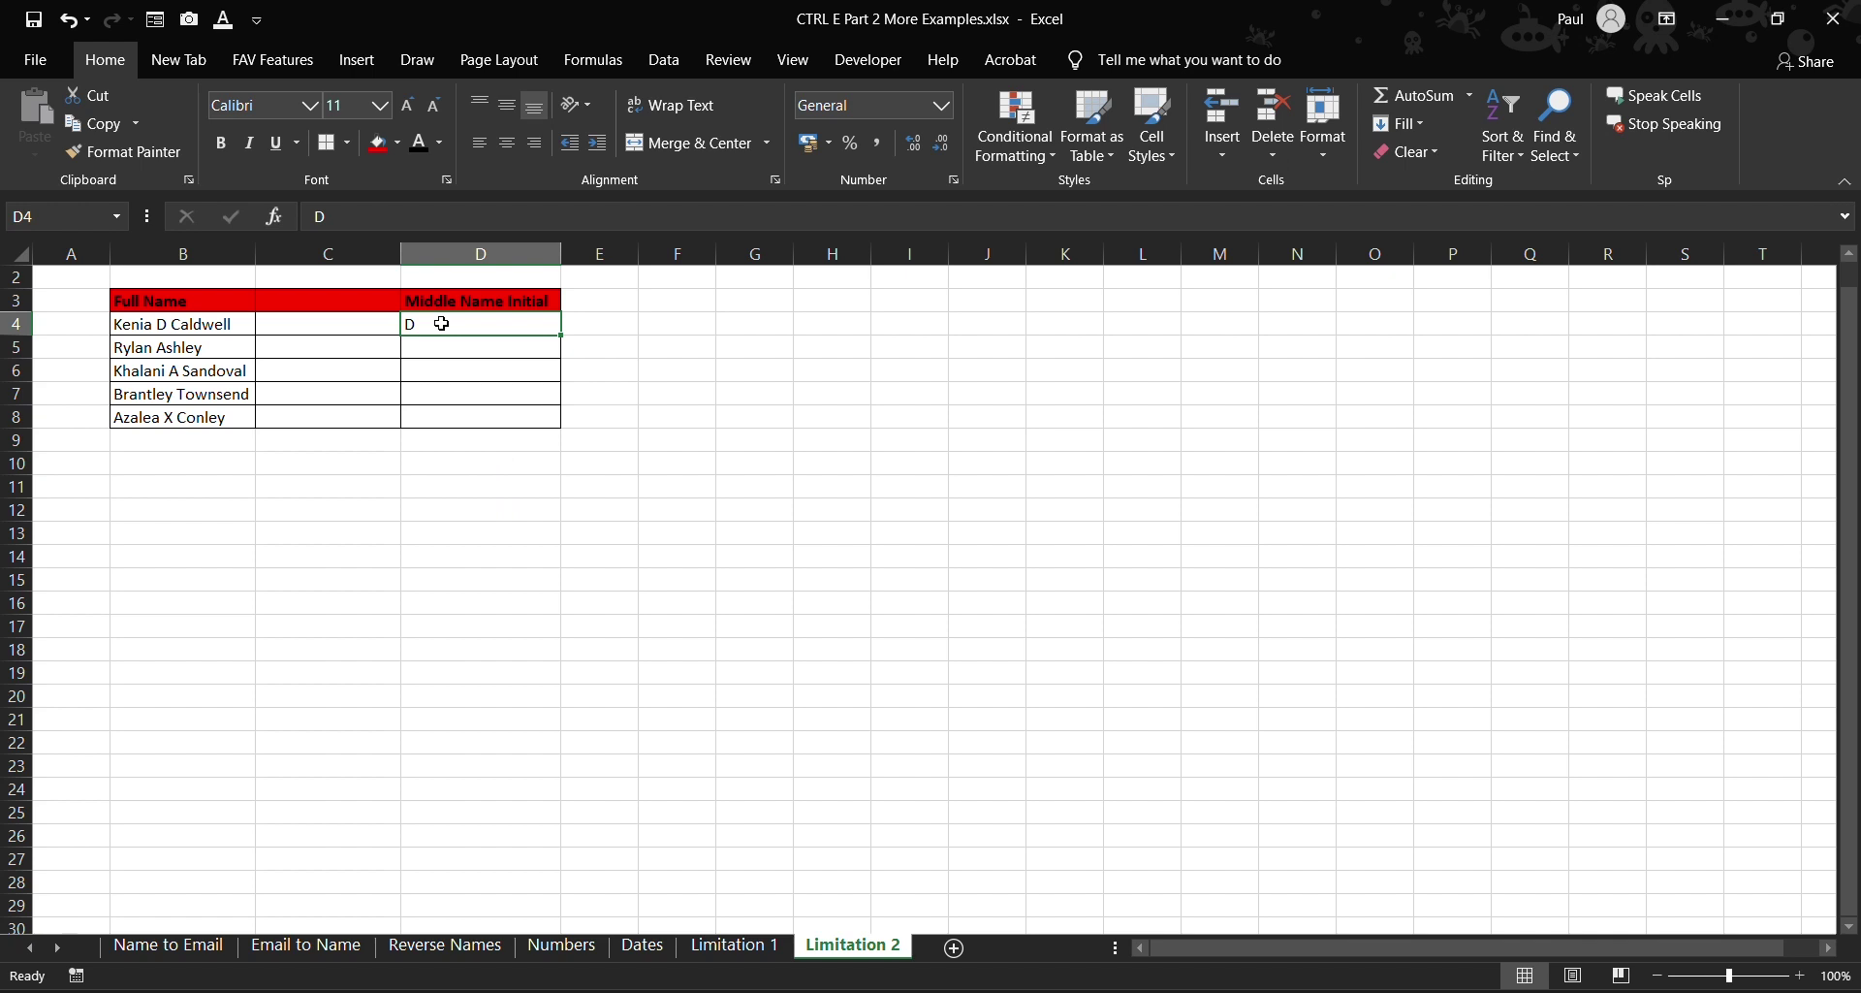
{"action": "type", "text": "D"}
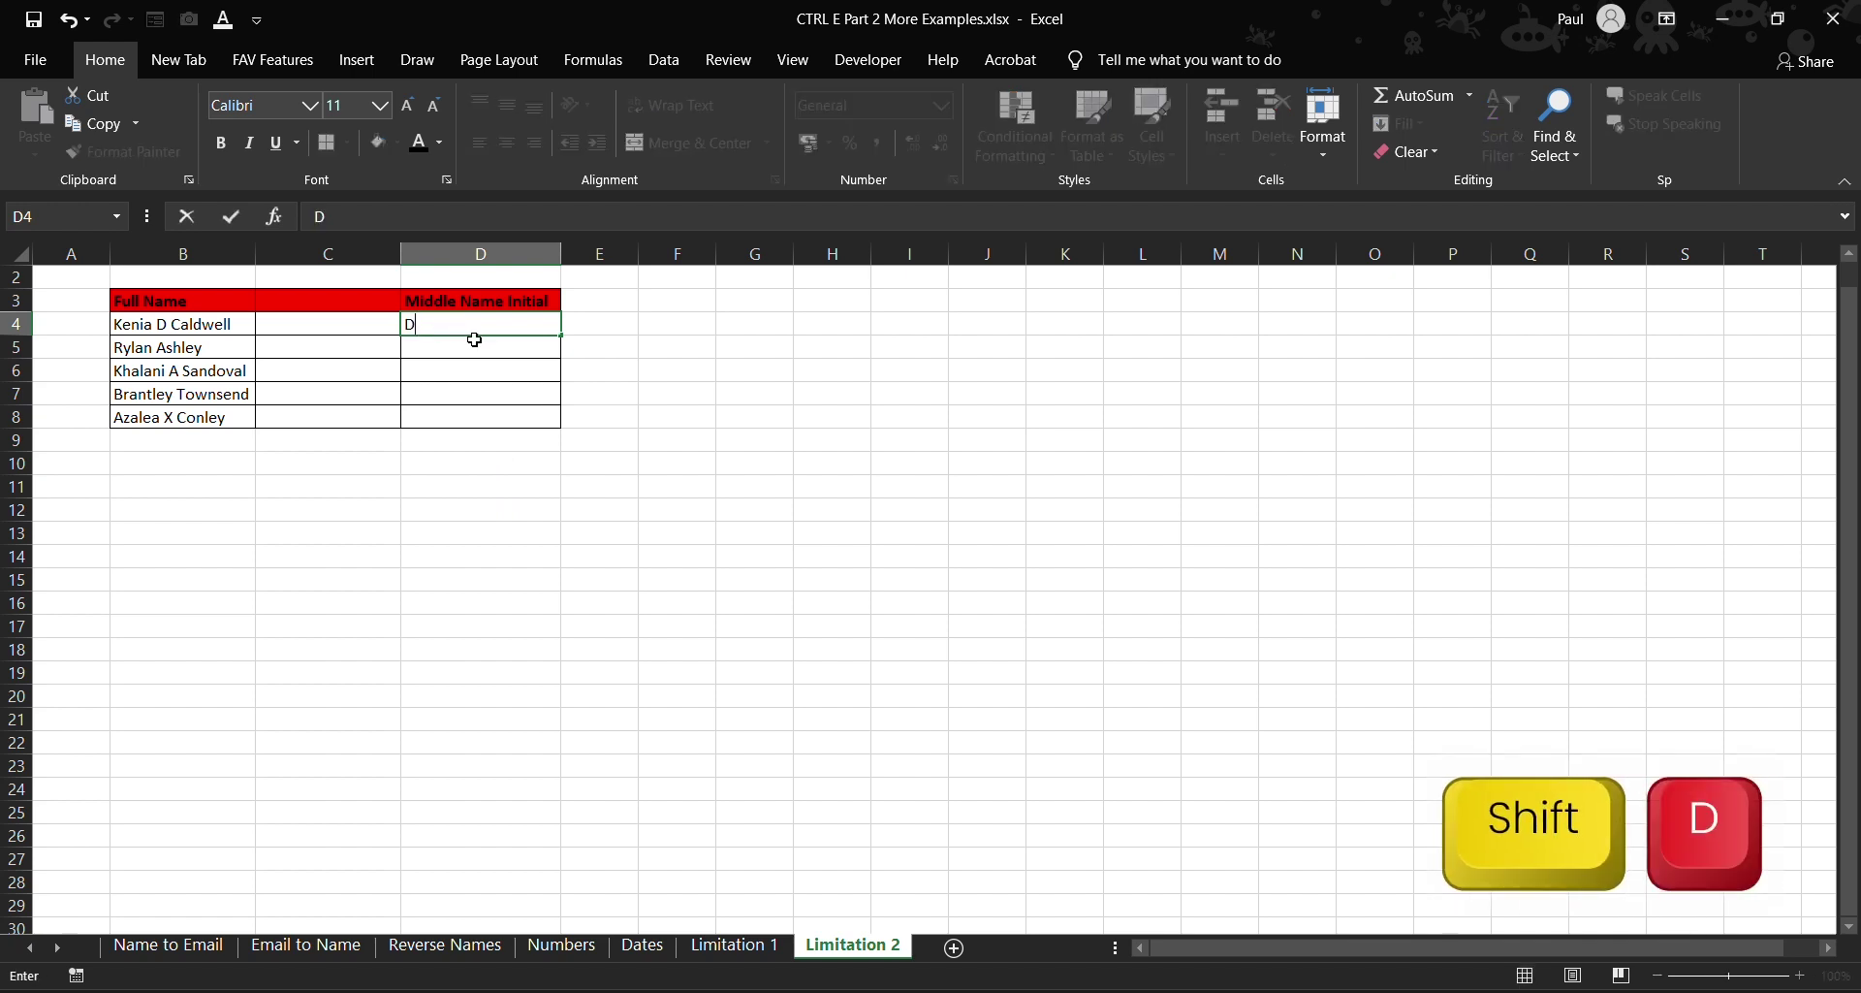
{"action": "left_click", "coordinate": [475, 340]}
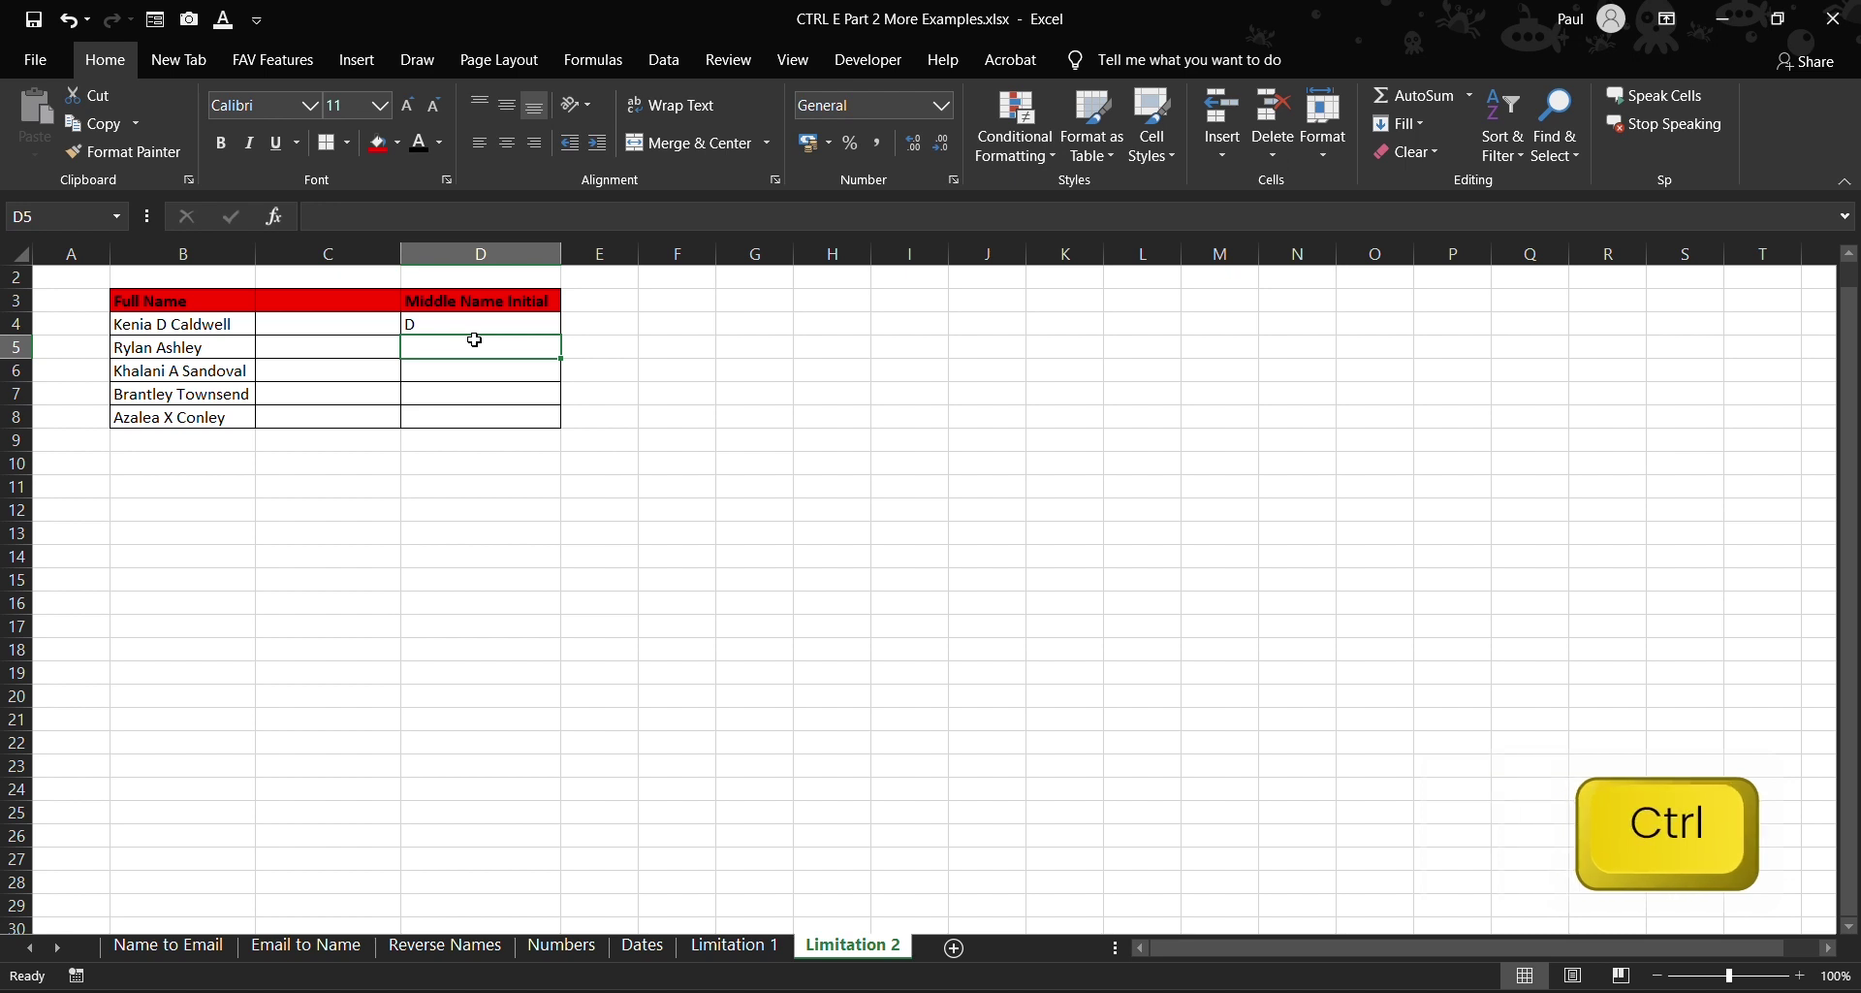
{"action": "key", "text": "ctrl+e"}
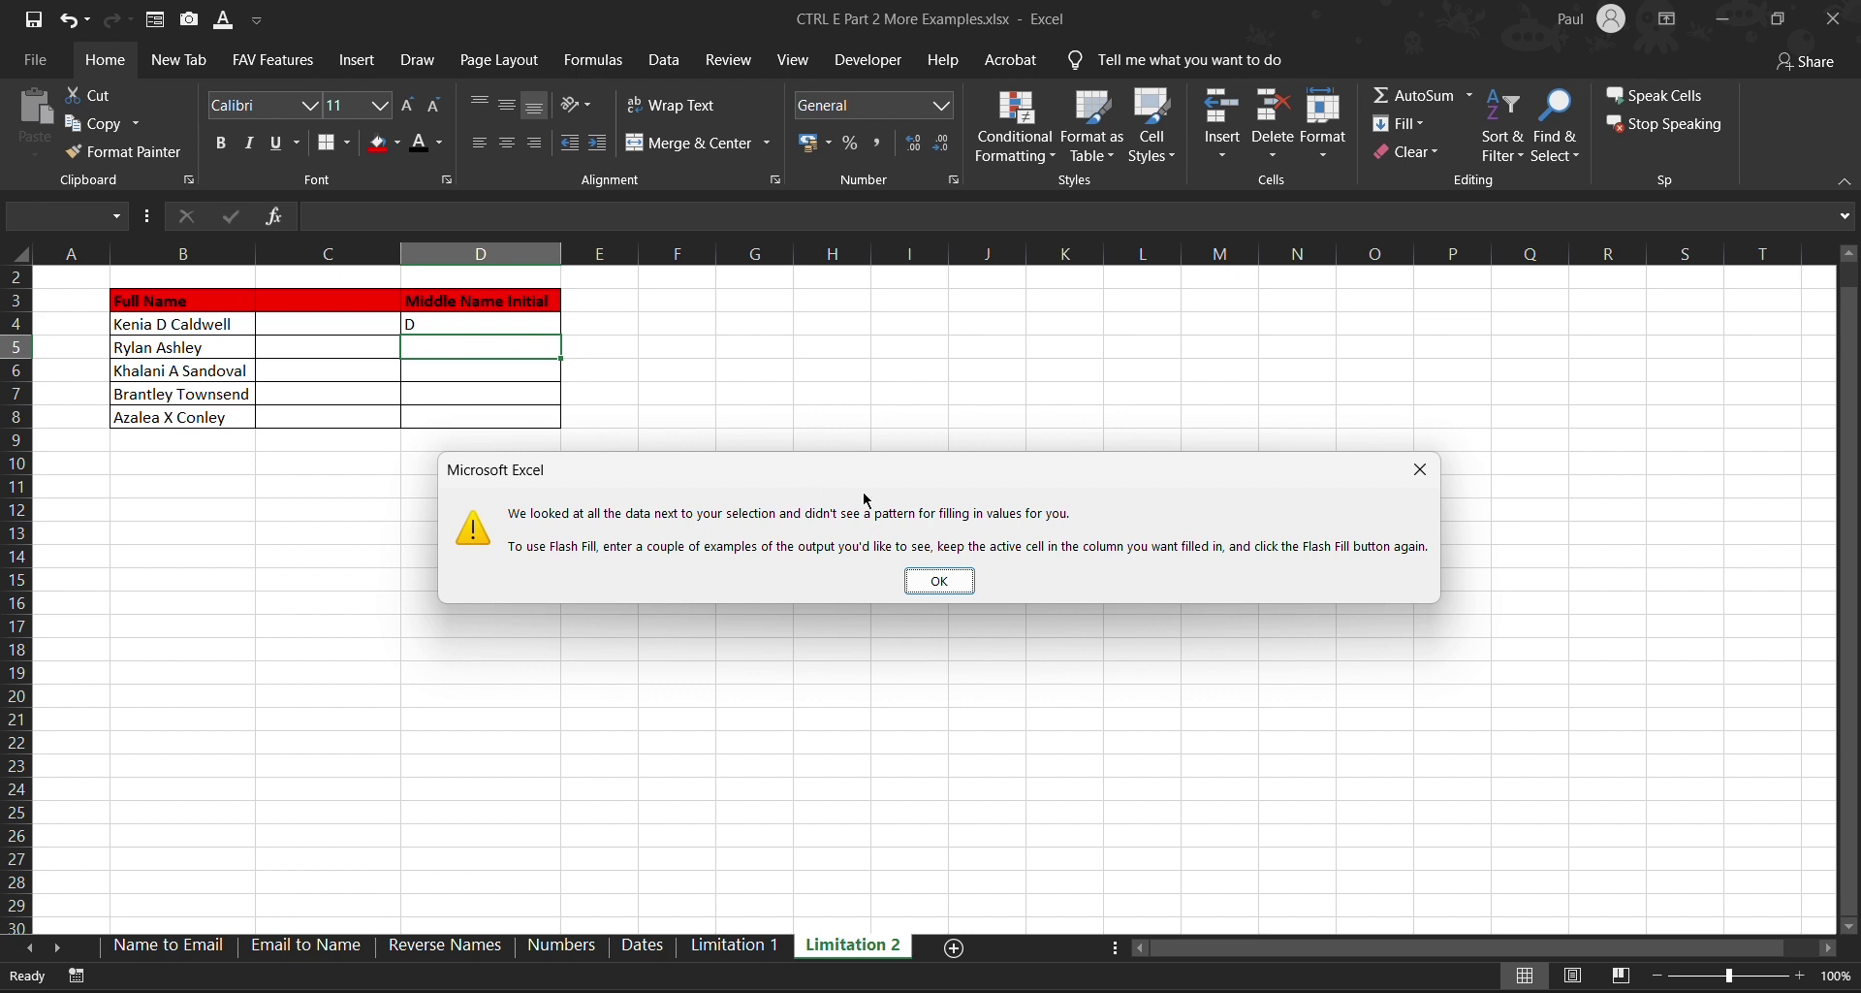
- Close the Flash Fill warning and delete the empty column C
{"action": "left_click", "coordinate": [940, 578]}
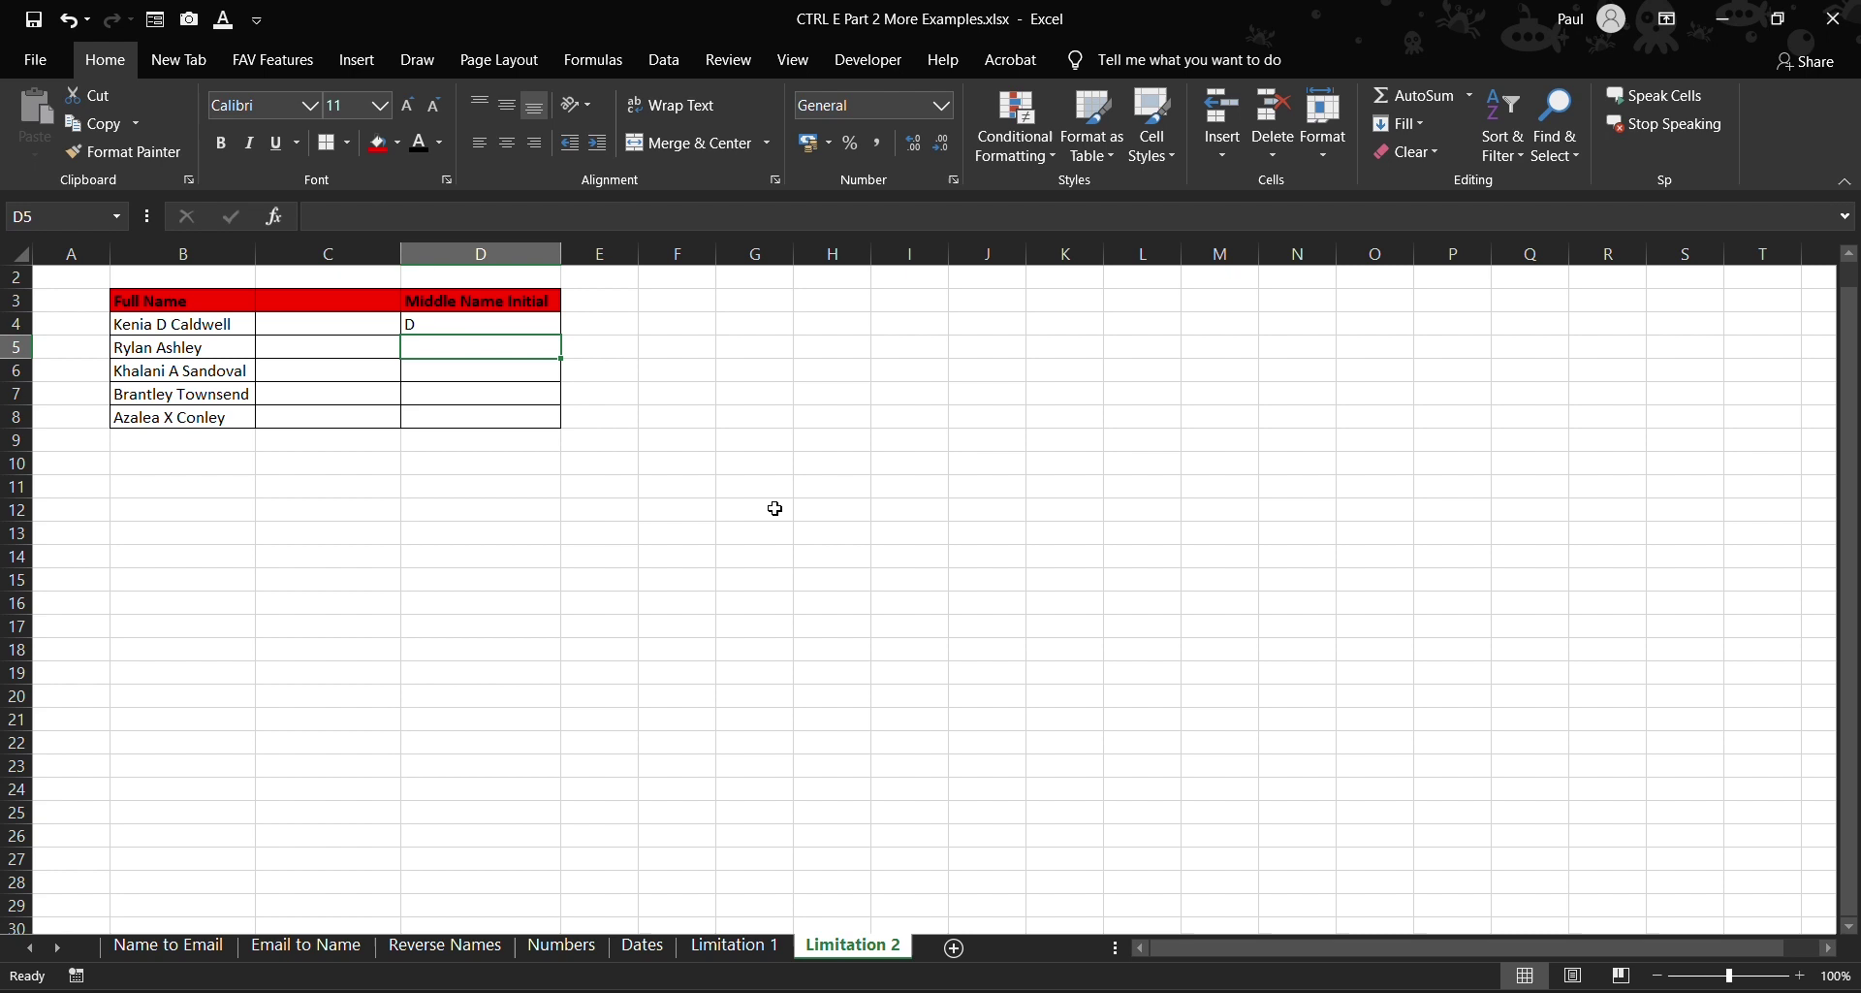
{"action": "left_click", "coordinate": [320, 254]}
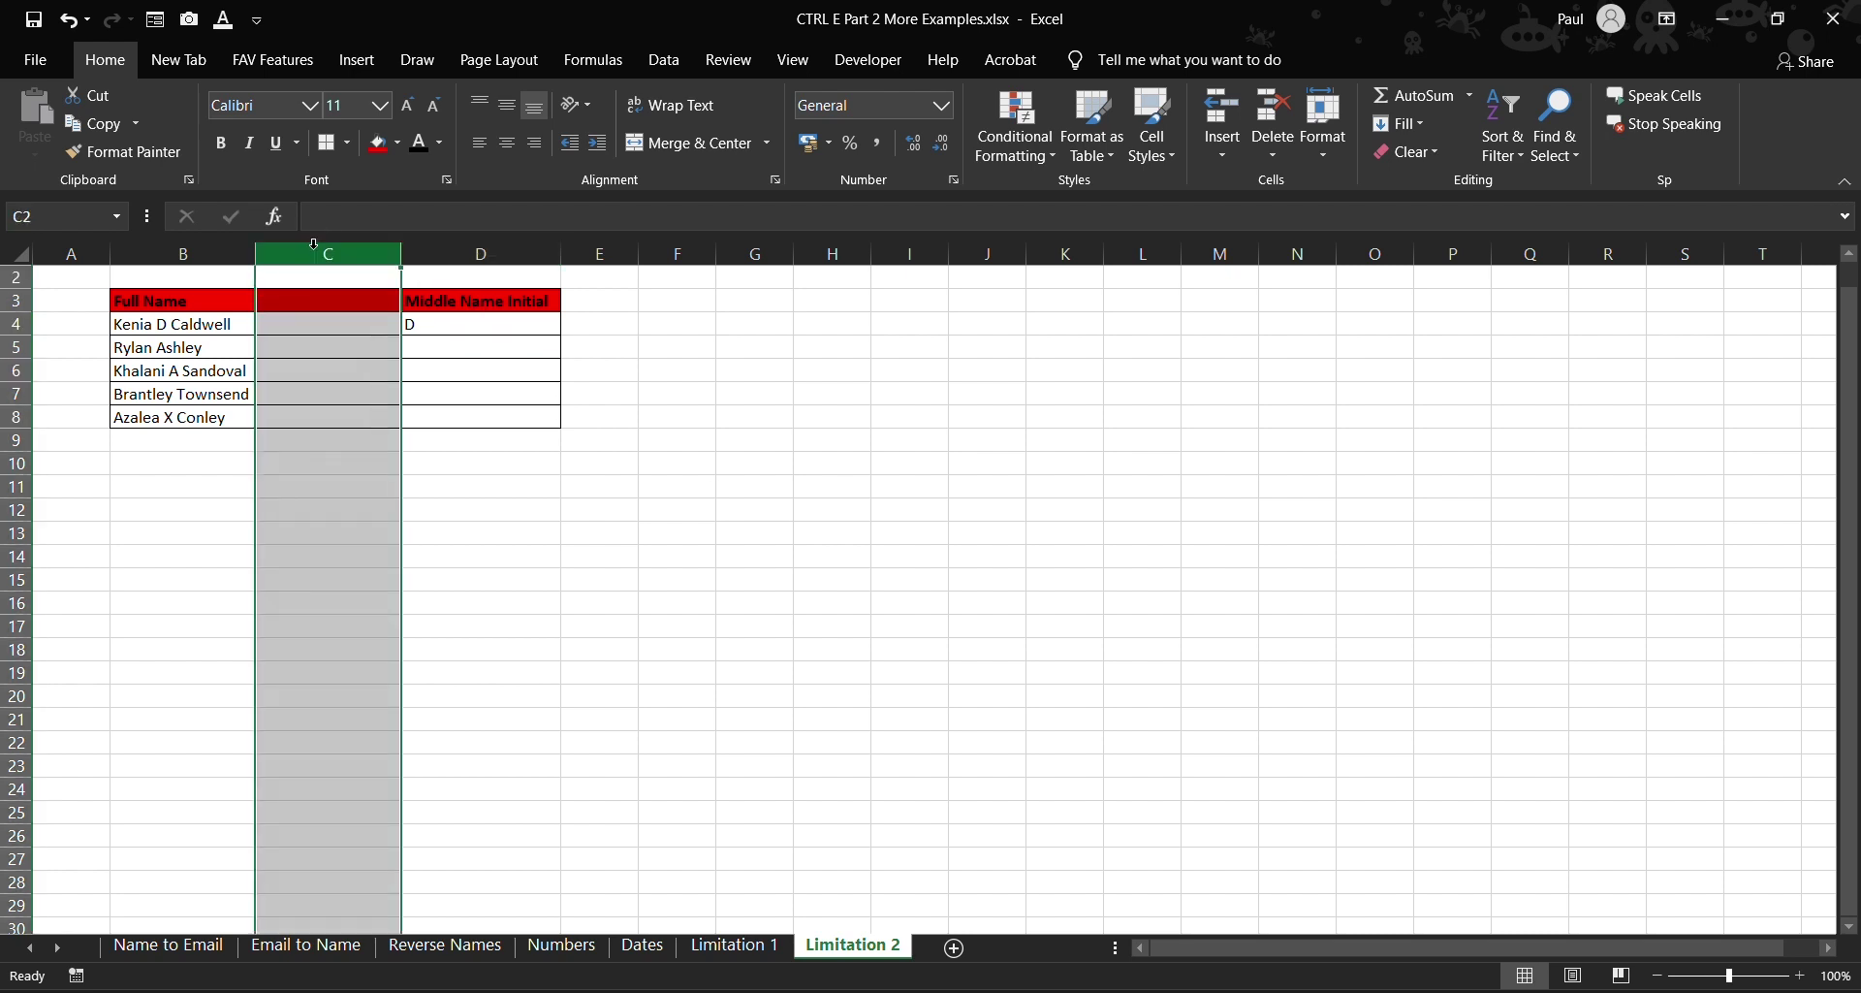
{"action": "right_click", "coordinate": [319, 257]}
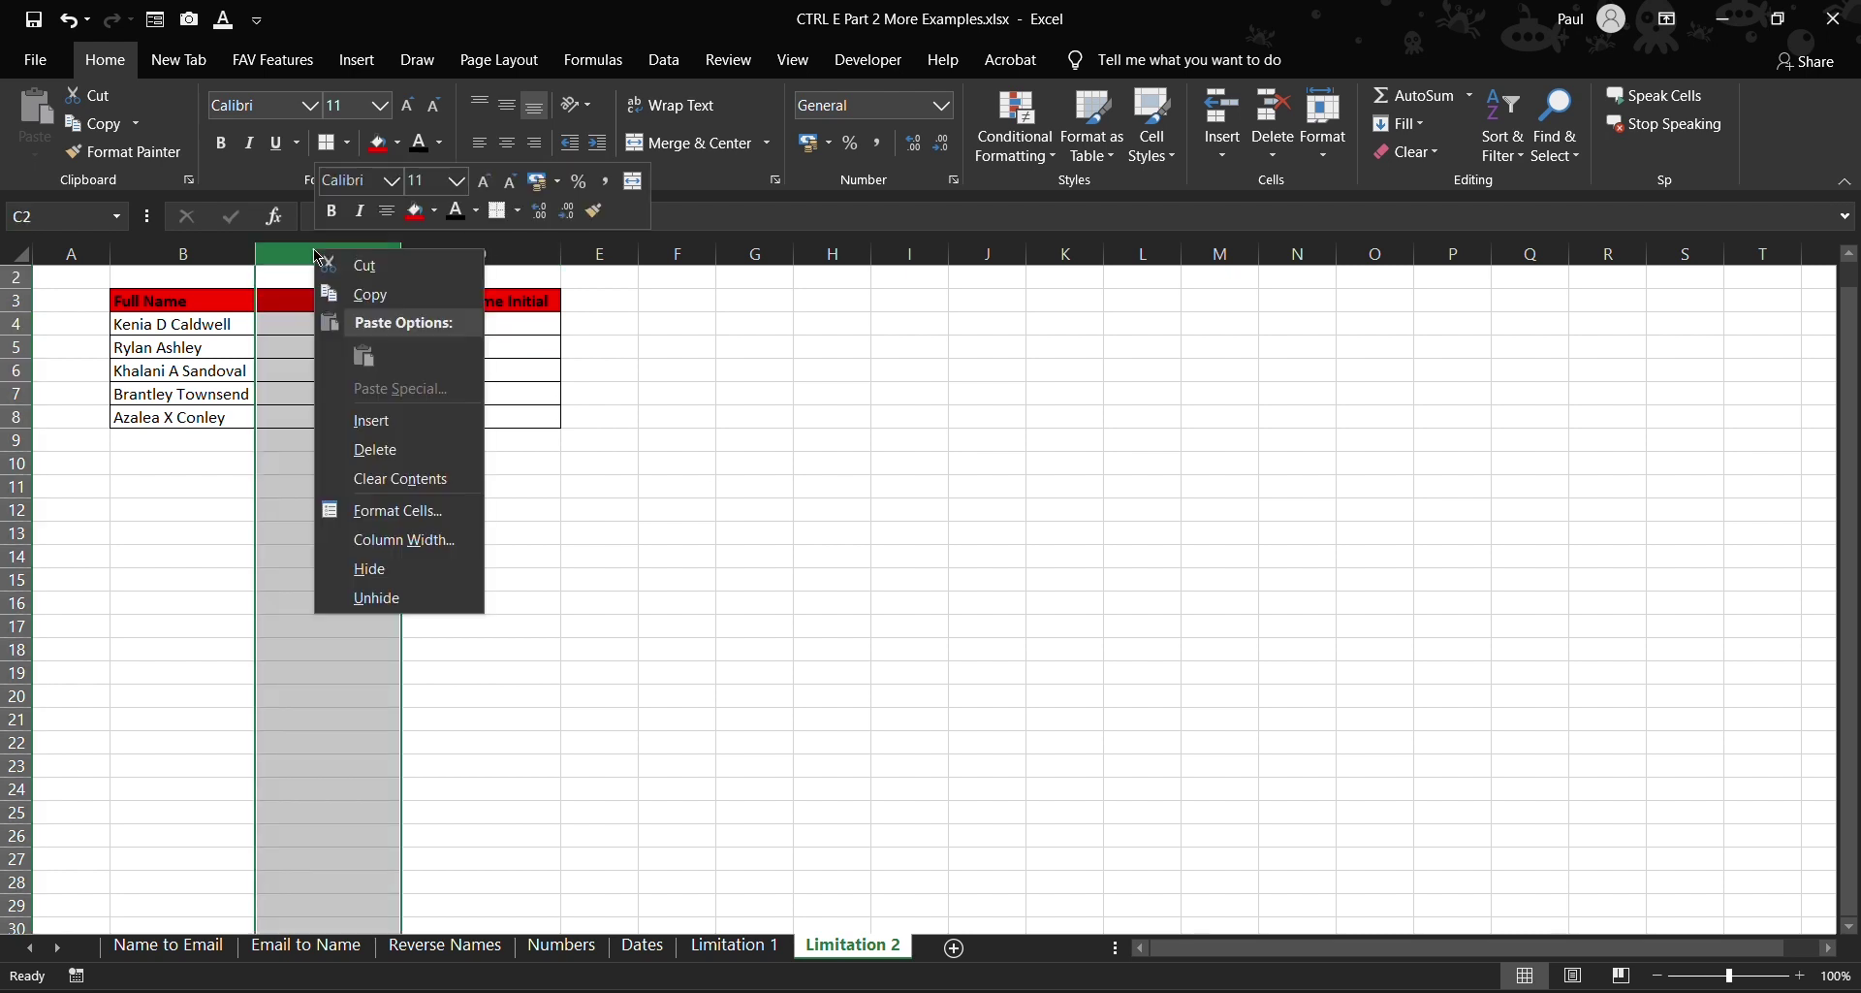
{"action": "left_click", "coordinate": [405, 453]}
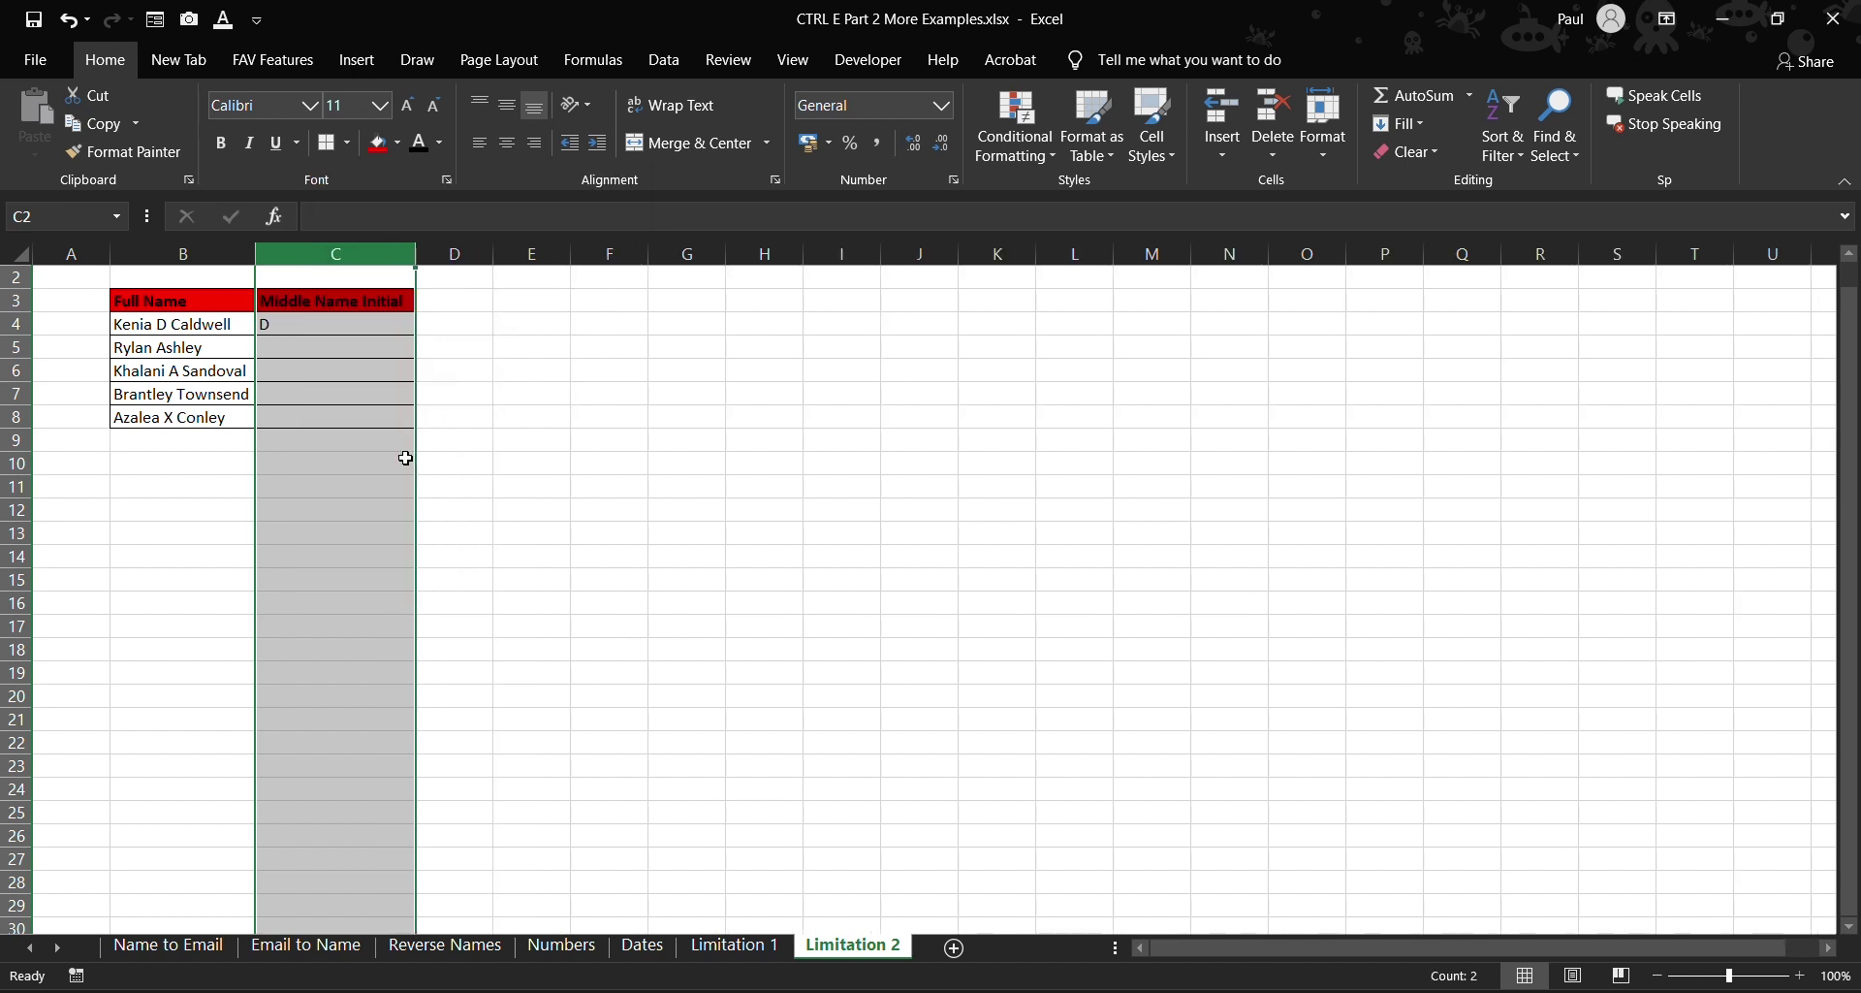